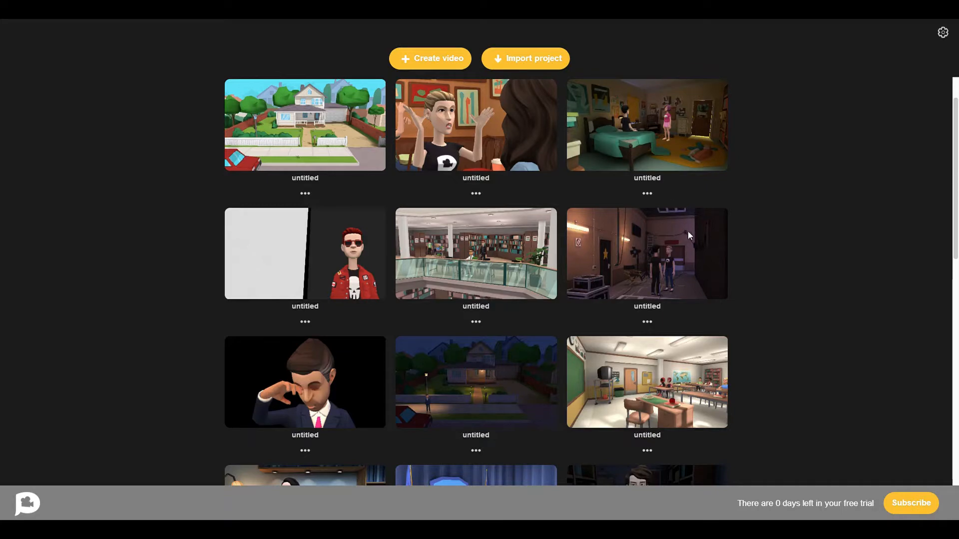
Look through the existing video projects, from the newest ones to the sample projects.
scroll(688, 235, "down", 15)
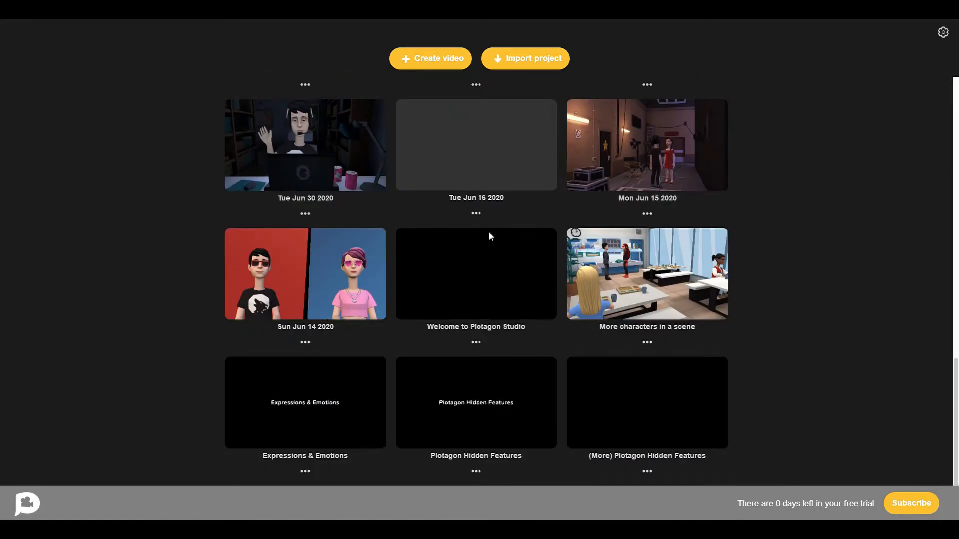
scroll(655, 241, "up", 9)
scroll(613, 255, "down", 6)
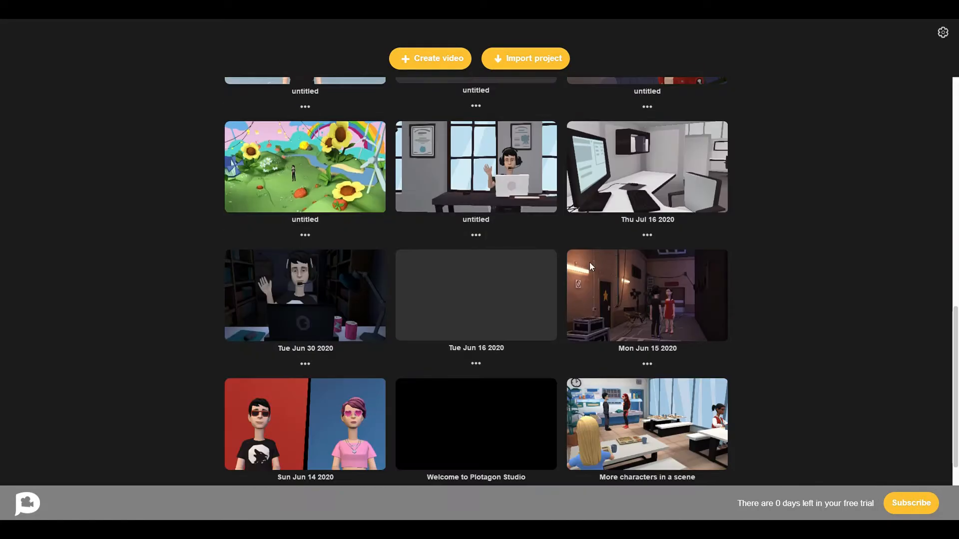
scroll(501, 349, "down", 3)
scroll(535, 204, "up", 4)
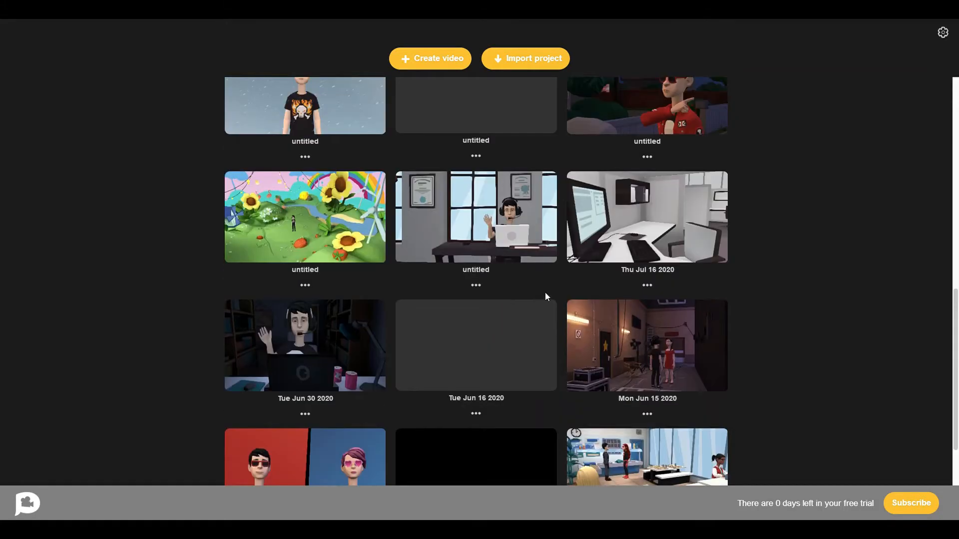
scroll(592, 332, "up", 12)
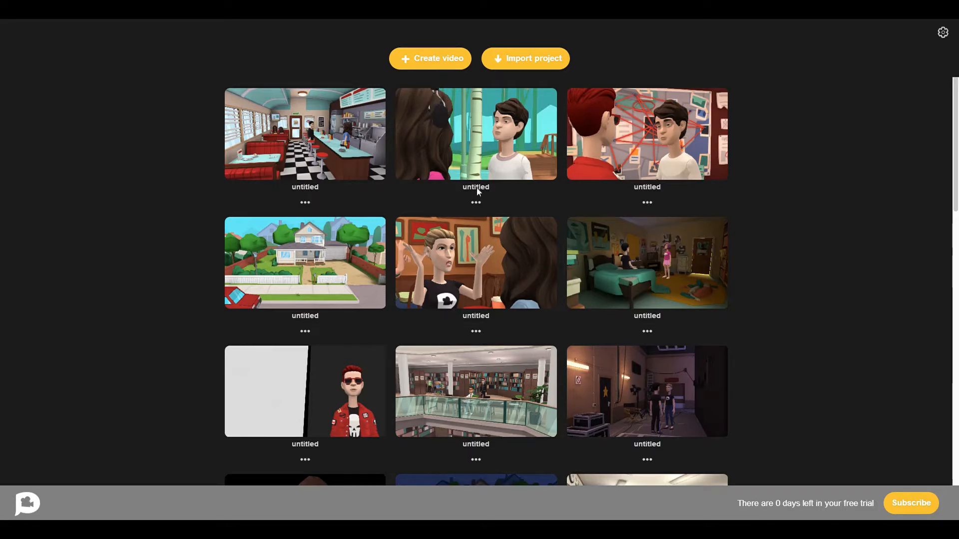
scroll(478, 191, "down", 20)
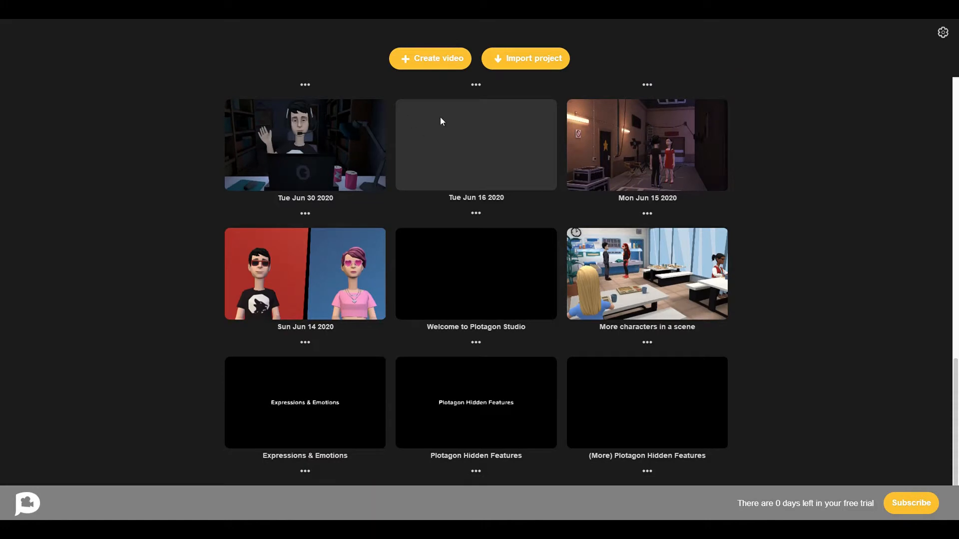
Create a new video, add a scene block to it and open the scene library for that block.
left_click(423, 58)
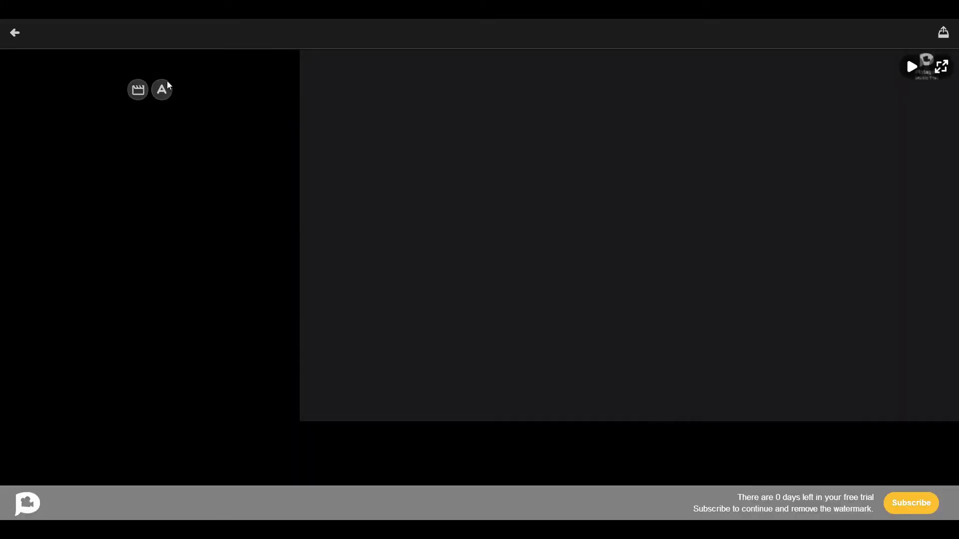
left_click(138, 91)
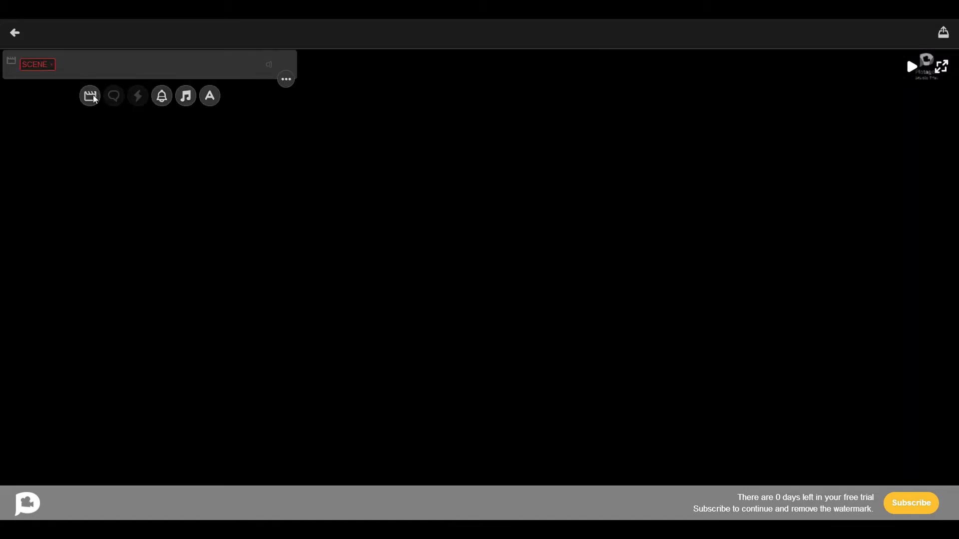
left_click(46, 68)
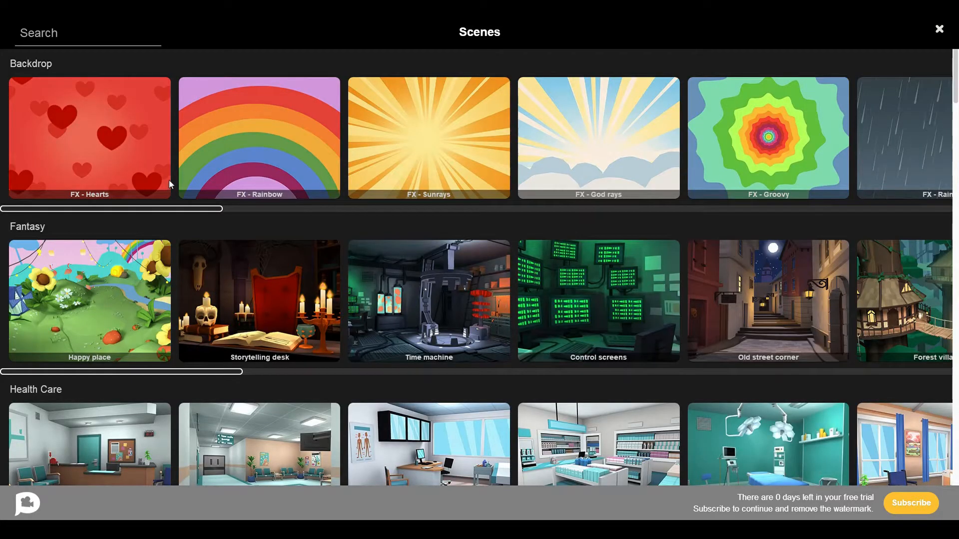
Examine the scene library's categories from Backdrop through Urban to the Christmas and Halloween scenes.
left_click_drag(165, 208, 298, 218)
scroll(480, 202, "down", 9)
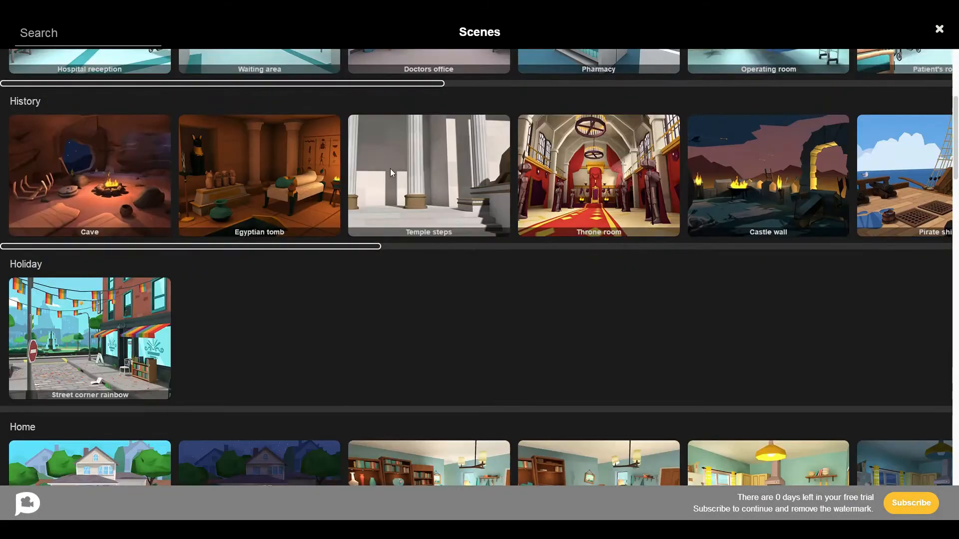
scroll(390, 173, "up", 3)
scroll(451, 183, "down", 9)
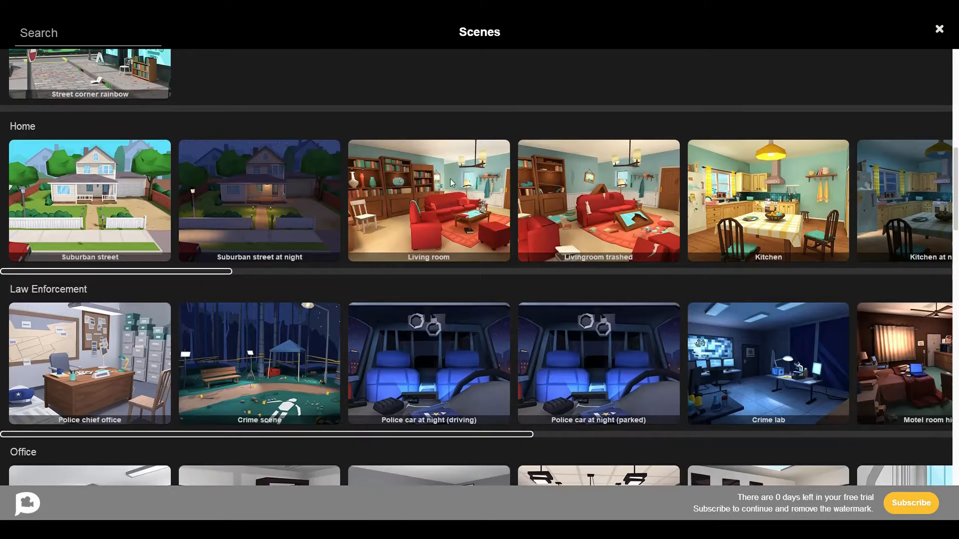
scroll(451, 183, "down", 9)
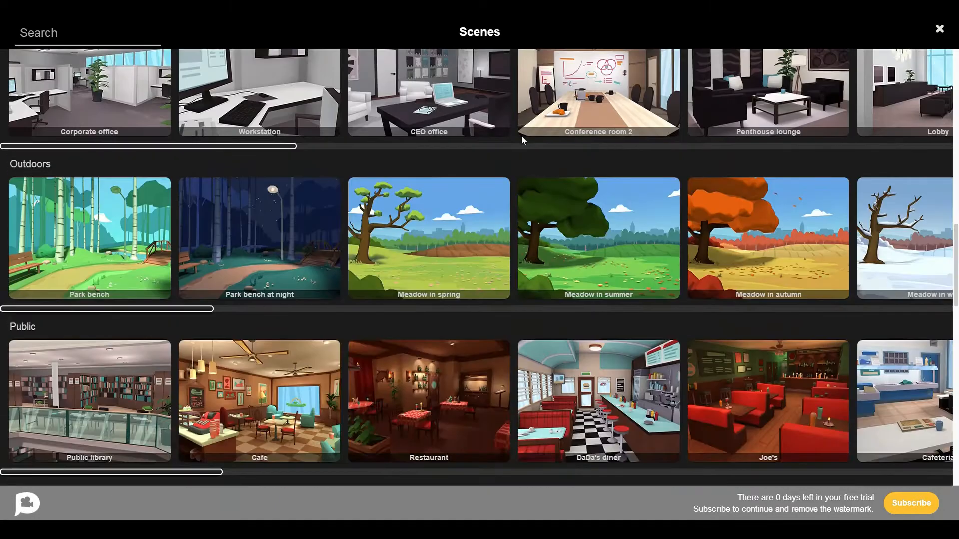
scroll(508, 142, "down", 6)
scroll(309, 163, "down", 3)
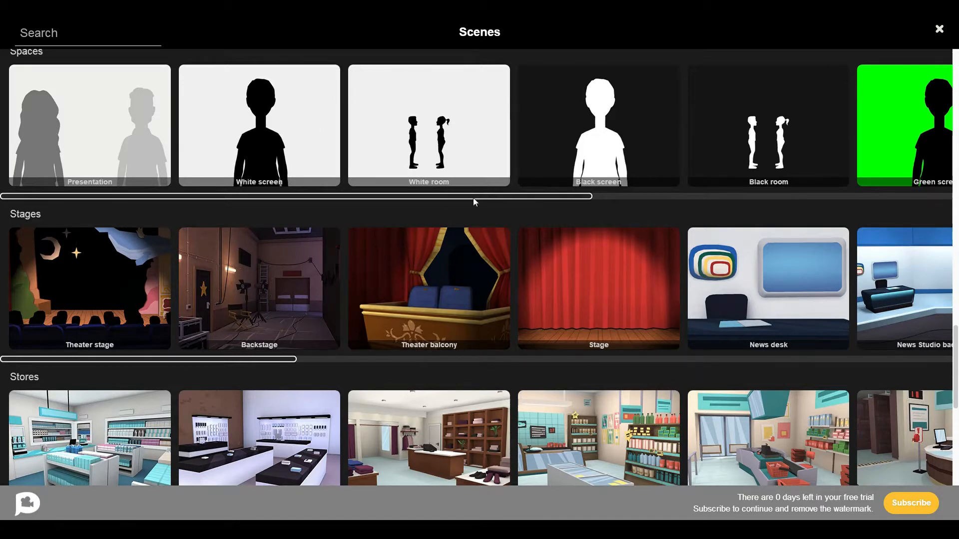
left_click_drag(473, 198, 900, 182)
scroll(360, 213, "down", 3)
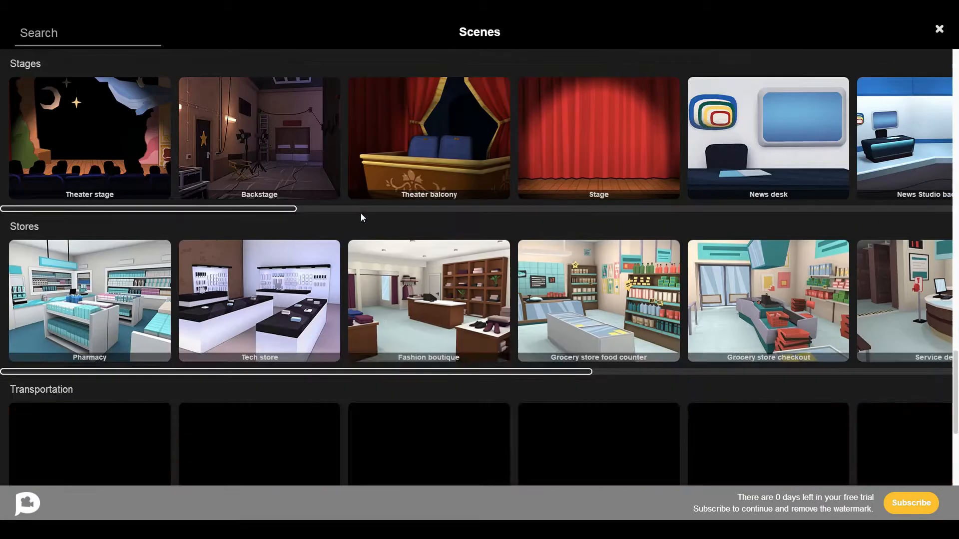
scroll(361, 218, "down", 10)
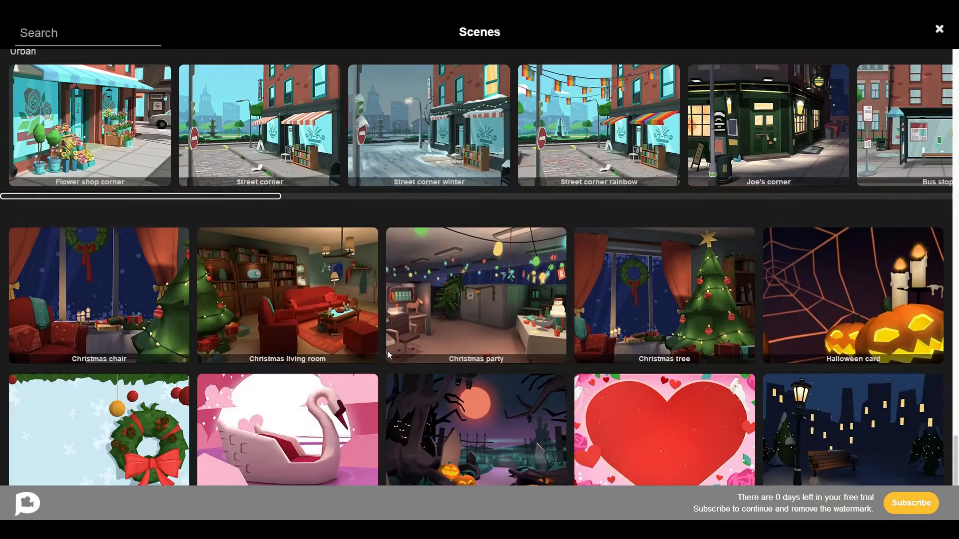
scroll(247, 244, "up", 4)
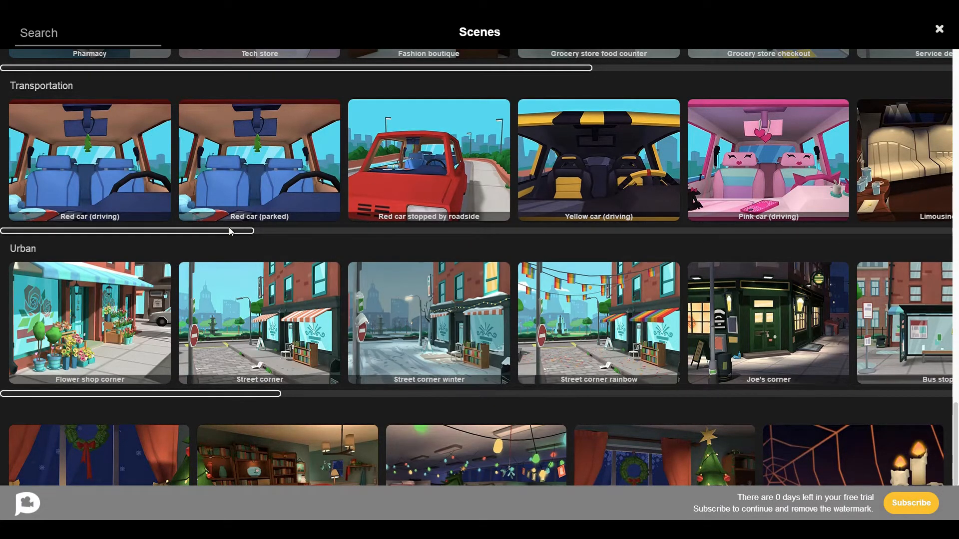
Review the scene categories from Transportation back to Backdrop, including the further Outdoors scenes.
left_click_drag(232, 232, 48, 202)
scroll(49, 204, "up", 4)
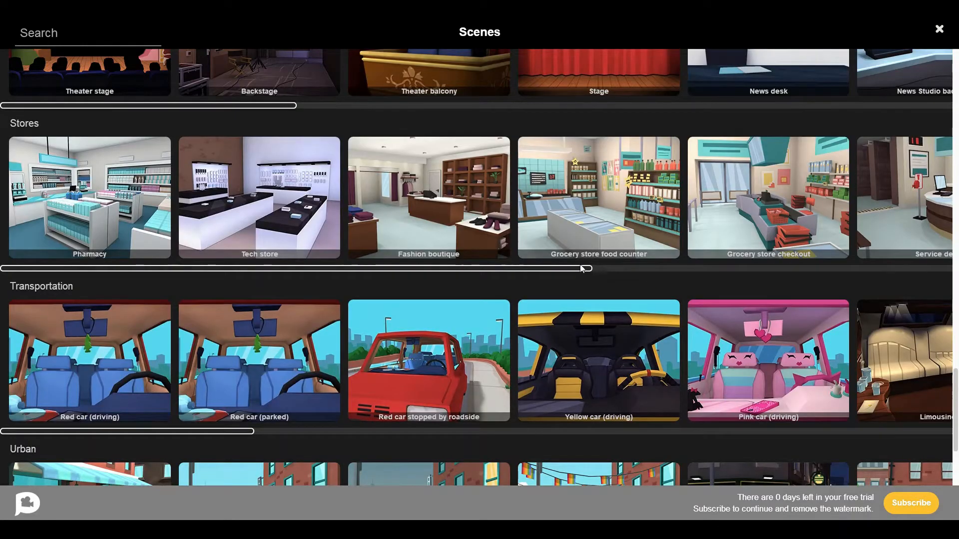
left_click_drag(595, 270, 344, 270)
scroll(341, 284, "up", 3)
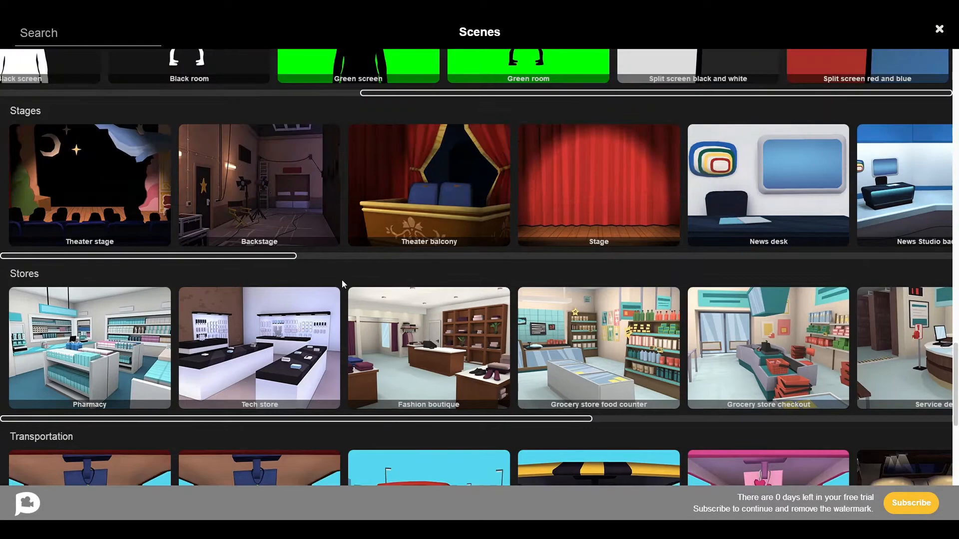
scroll(388, 252, "up", 15)
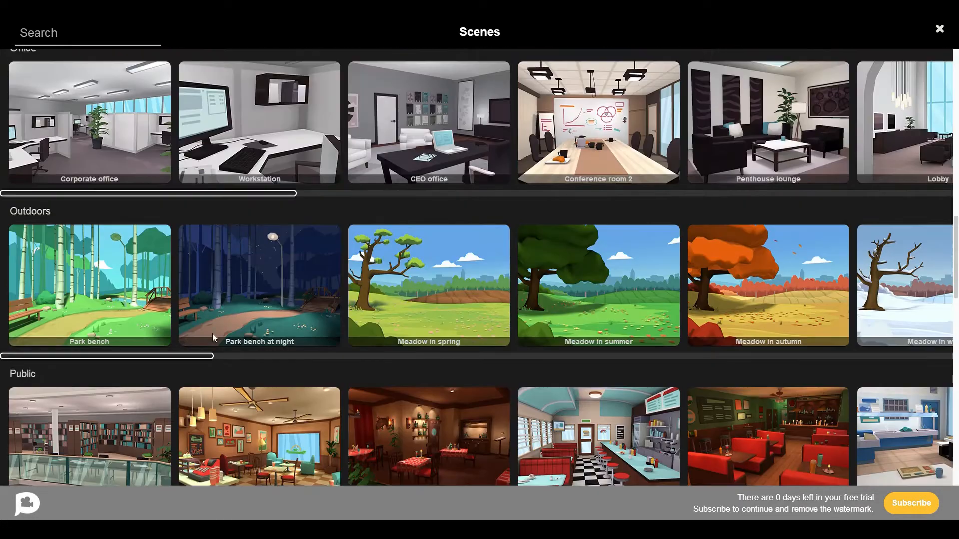
left_click_drag(197, 356, 694, 368)
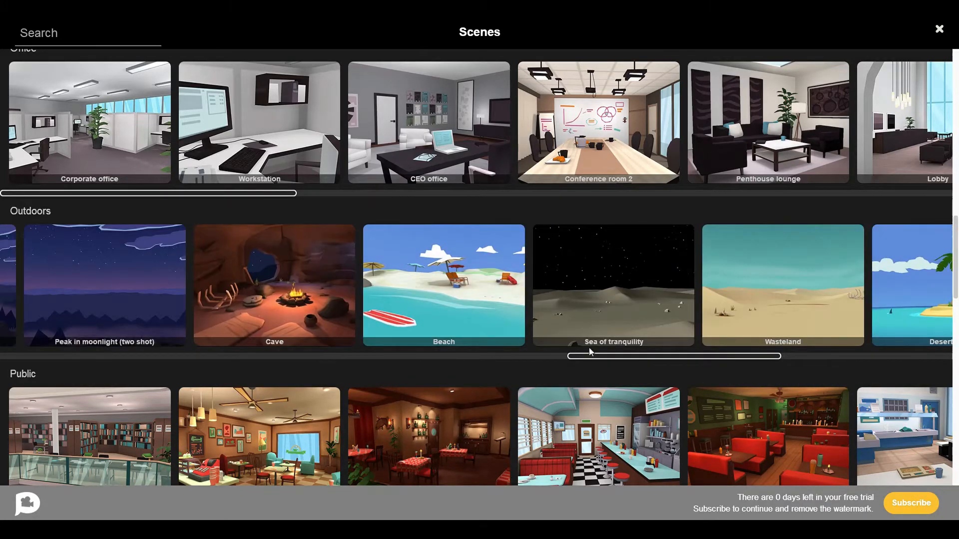
scroll(288, 280, "up", 14)
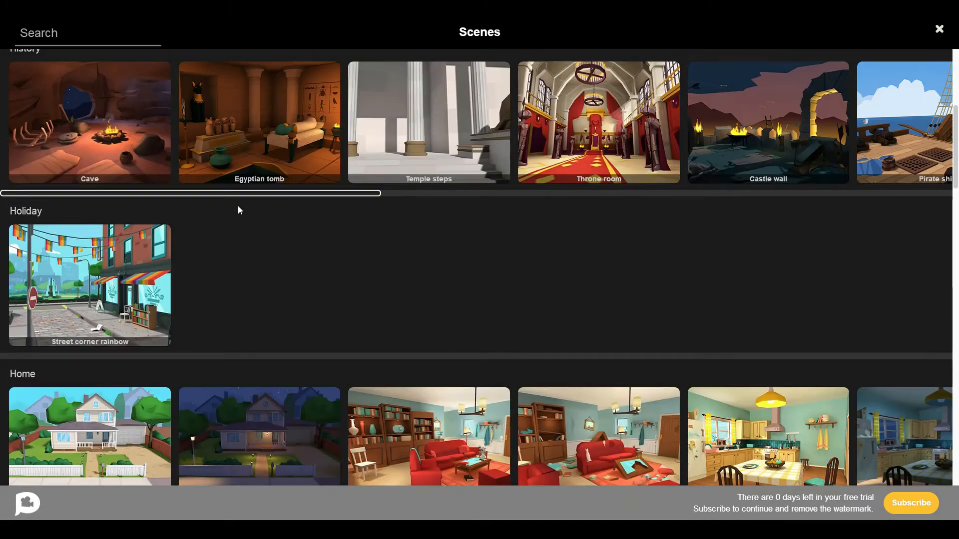
scroll(148, 240, "up", 8)
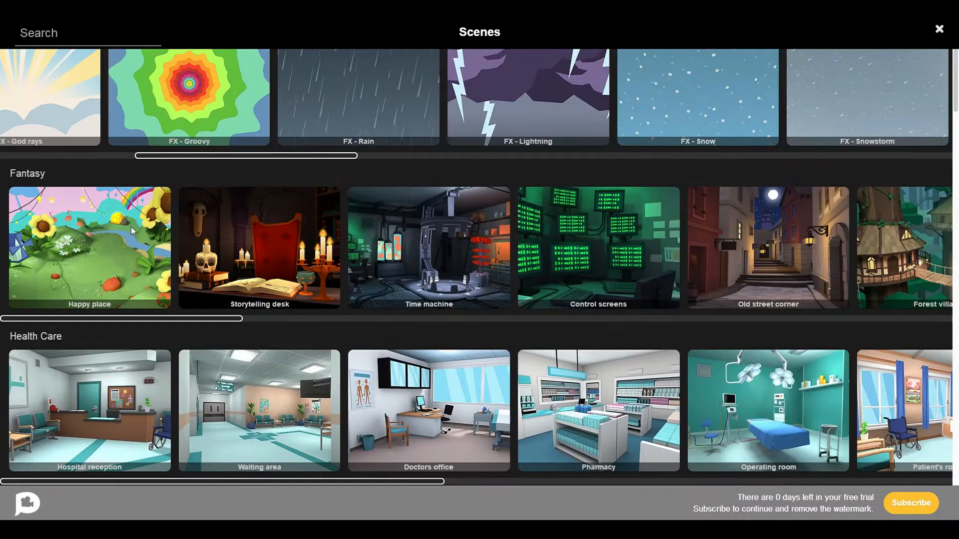
scroll(91, 317, "up", 1)
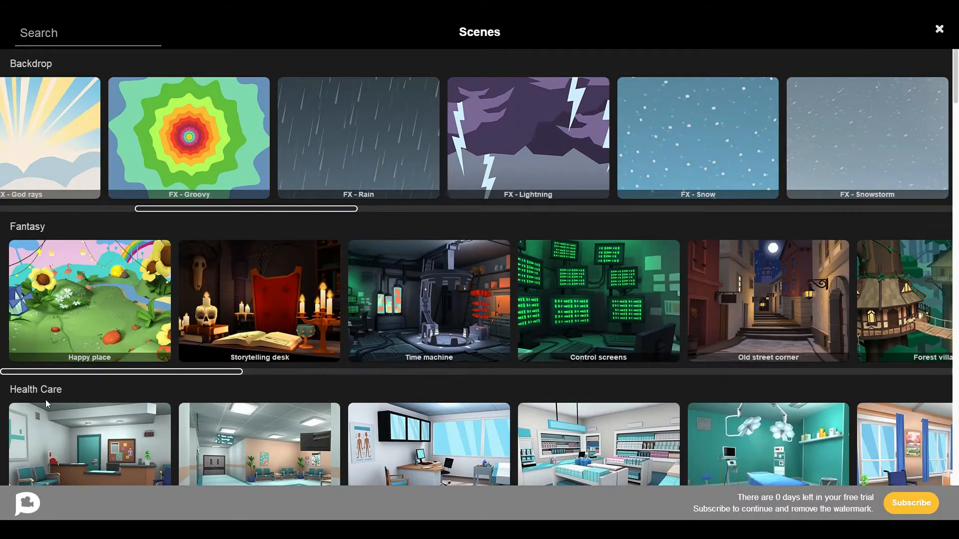
Go through the scene categories once more, from Health Care and History to the seasonal scenes.
scroll(46, 403, "down", 10)
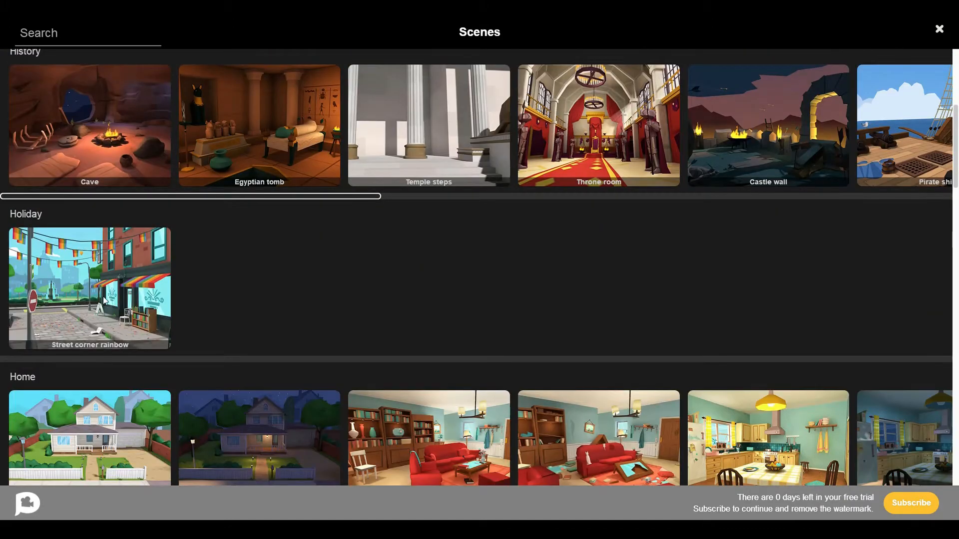
scroll(90, 318, "down", 3)
scroll(2, 399, "down", 5)
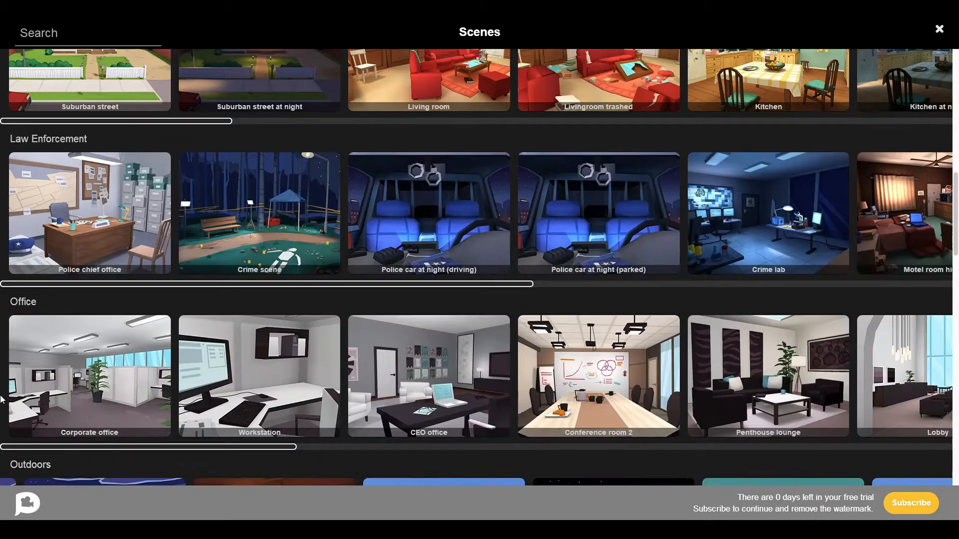
scroll(137, 319, "down", 10)
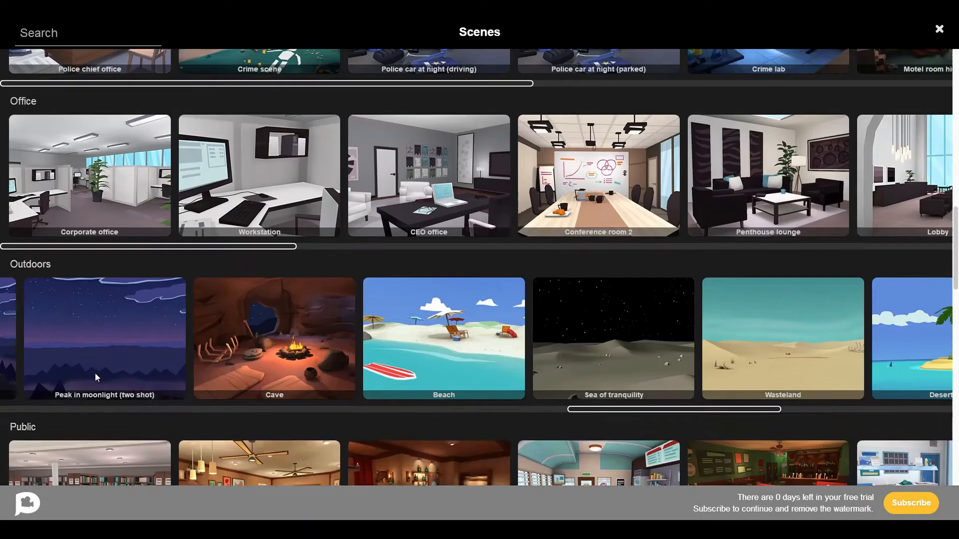
scroll(226, 334, "down", 6)
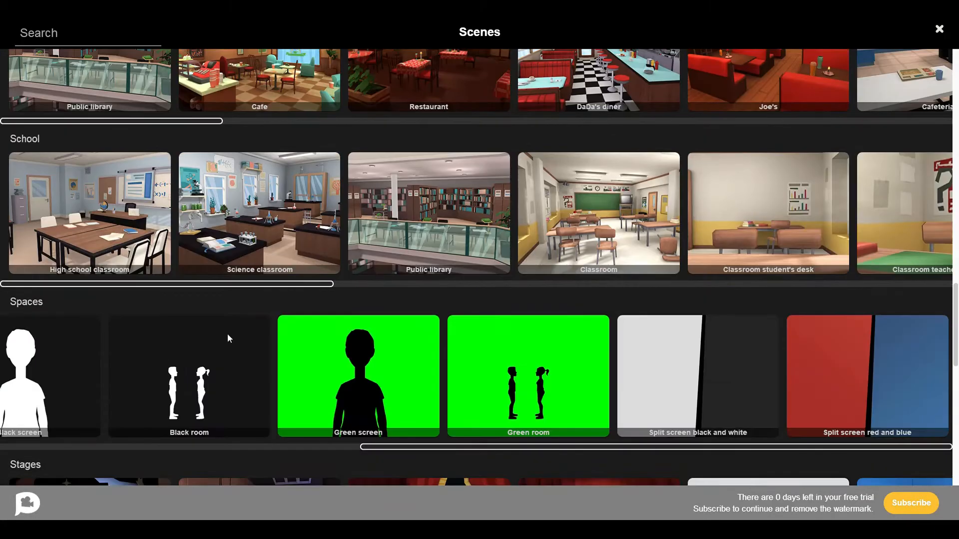
scroll(204, 346, "down", 3)
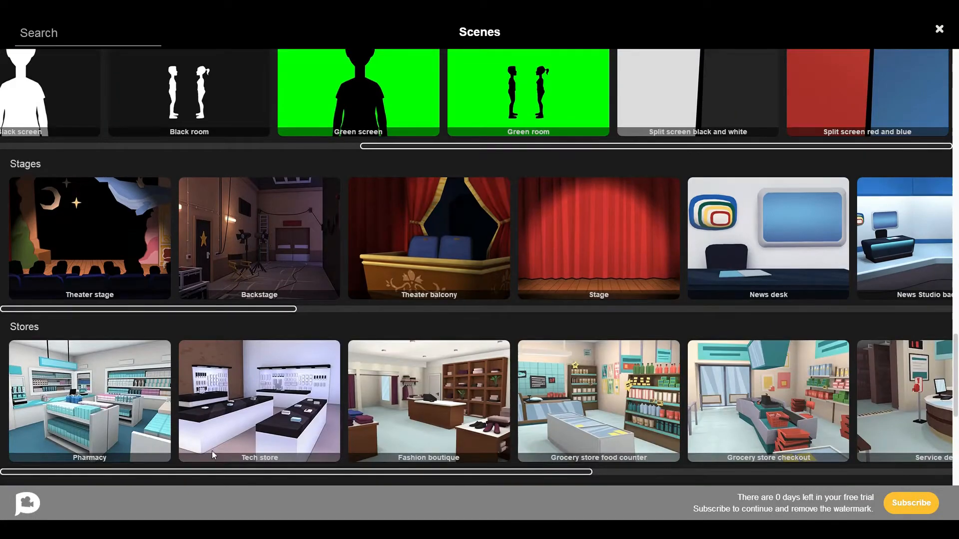
scroll(213, 454, "down", 4)
scroll(235, 430, "down", 3)
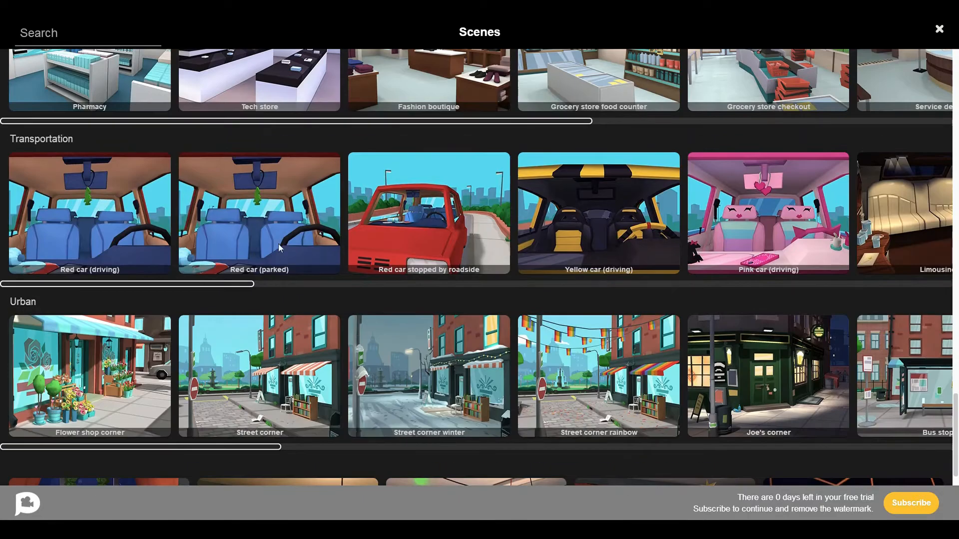
scroll(350, 419, "down", 4)
scroll(175, 275, "down", 1)
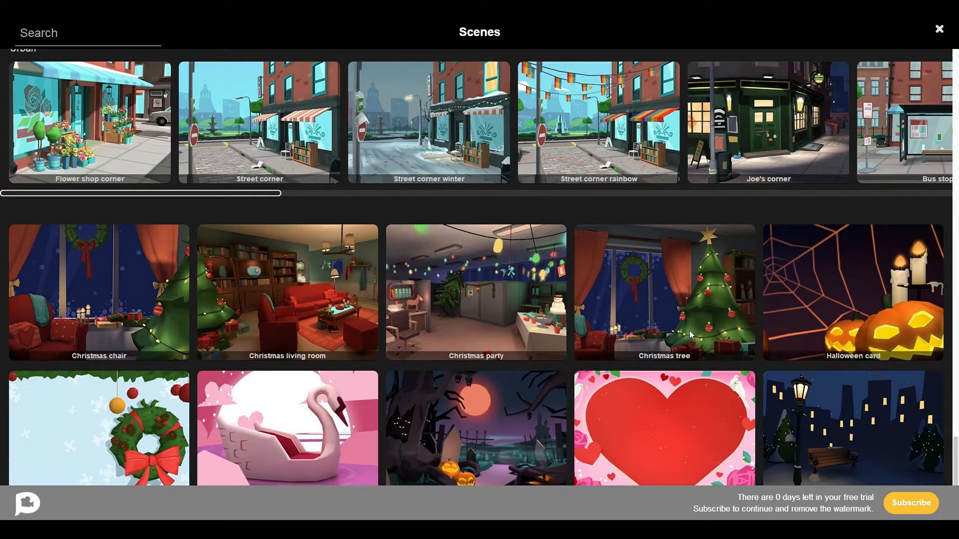
Choose the Beach background from the Outdoors category for the new scene.
scroll(759, 236, "up", 3)
scroll(570, 268, "down", 1)
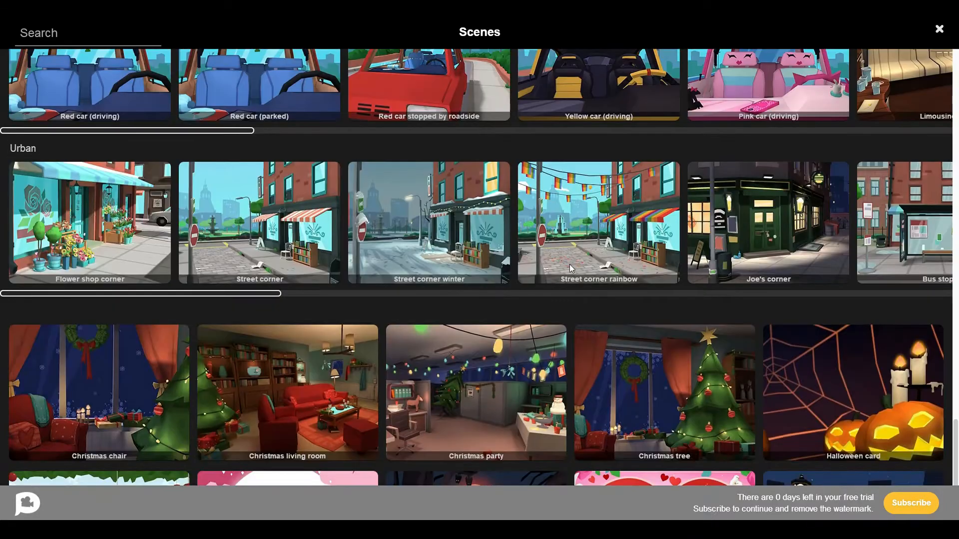
scroll(516, 230, "up", 2)
scroll(500, 210, "down", 15)
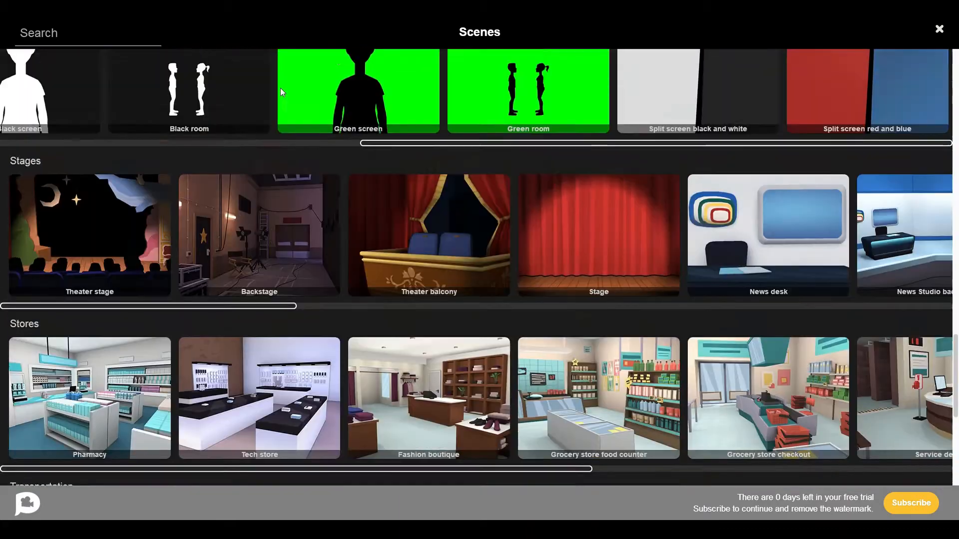
scroll(482, 192, "up", 4)
scroll(481, 187, "up", 5)
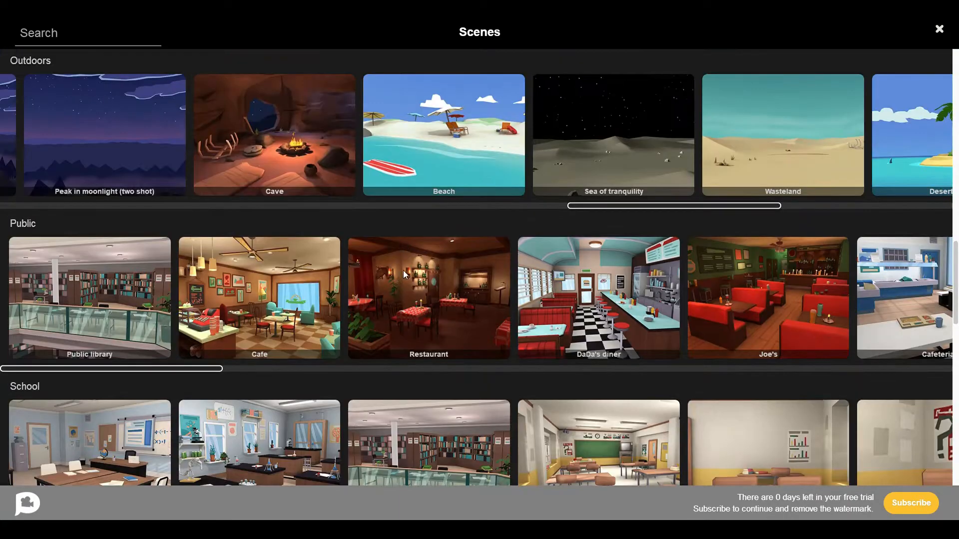
scroll(404, 274, "down", 4)
scroll(448, 268, "up", 4)
left_click(465, 145)
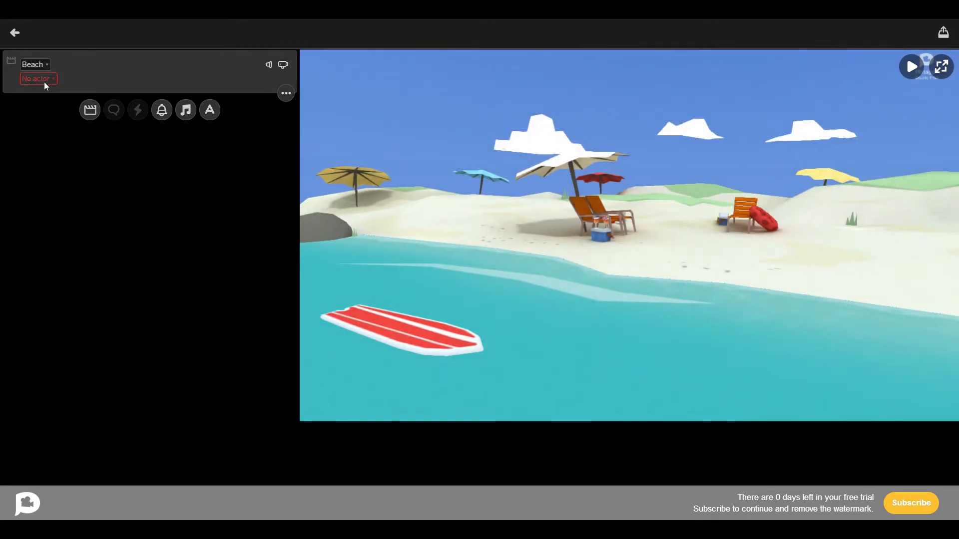
Open the character library for the Beach scene's first actor and look through the available characters.
left_click(44, 82)
scroll(427, 334, "down", 8)
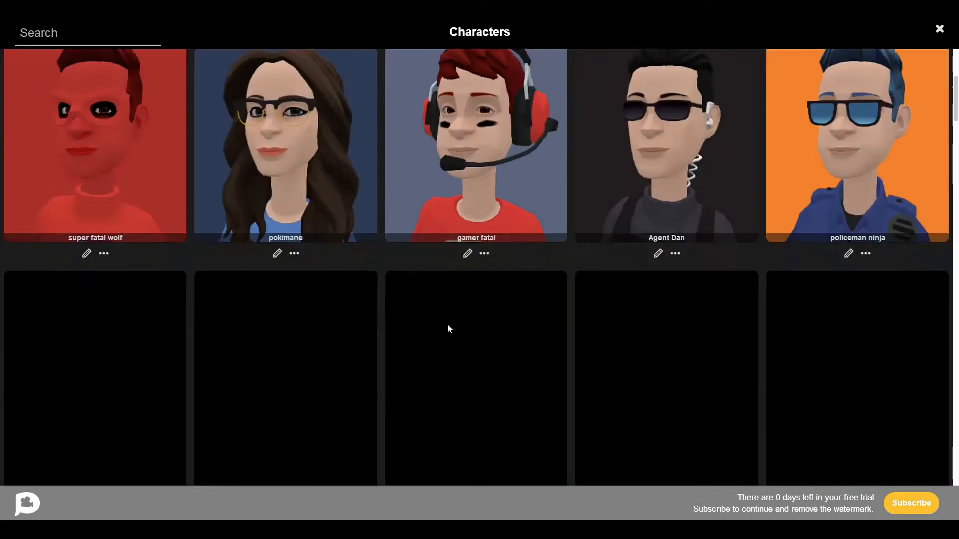
scroll(447, 325, "down", 15)
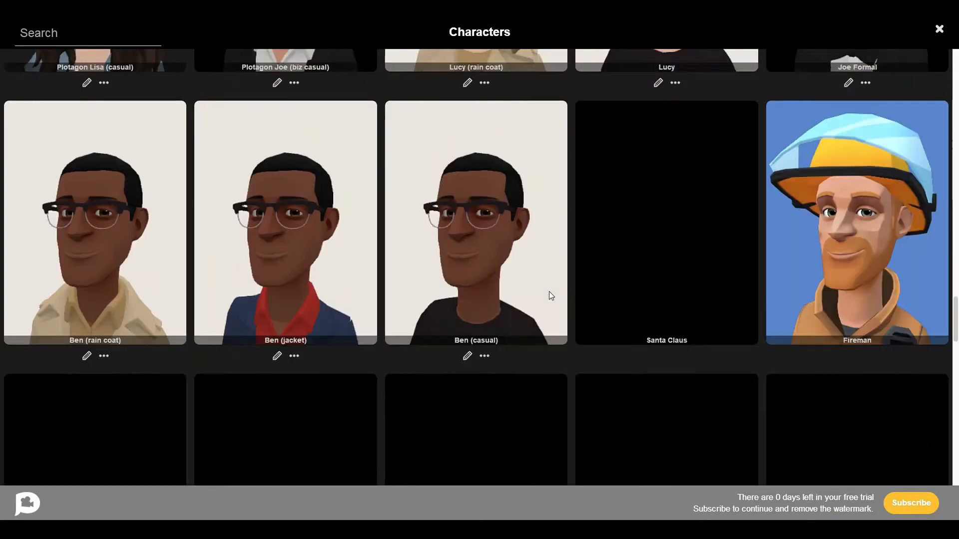
scroll(549, 292, "down", 3)
scroll(551, 291, "up", 10)
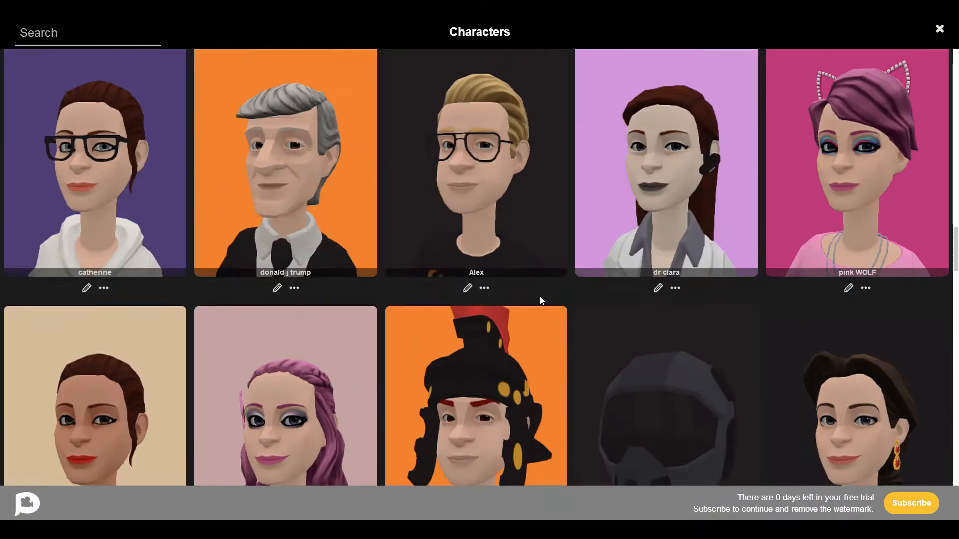
scroll(544, 300, "up", 12)
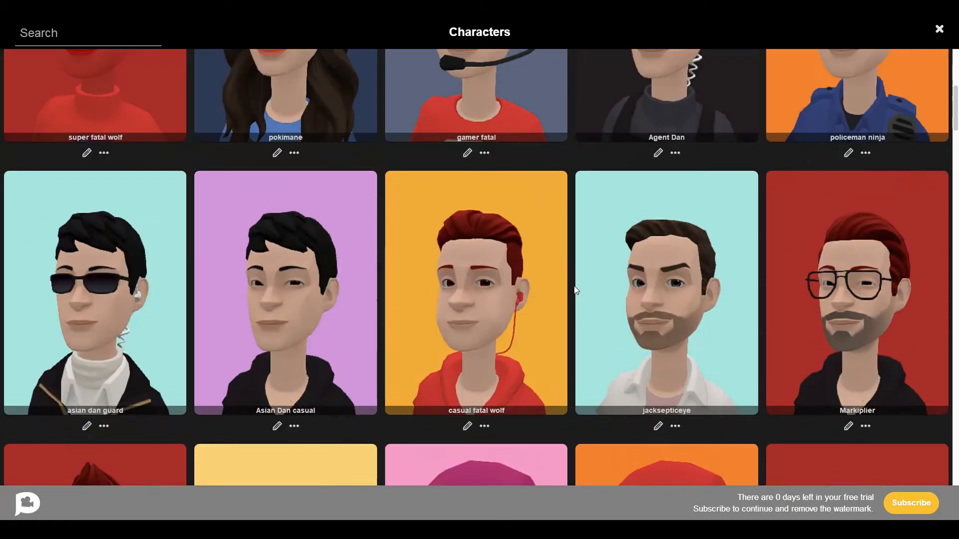
scroll(575, 290, "up", 8)
scroll(563, 310, "down", 3)
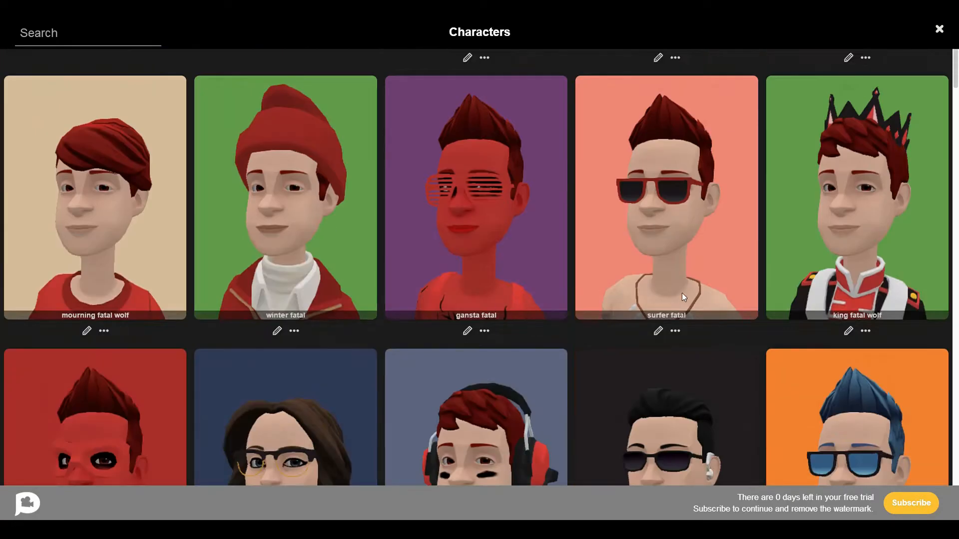
scroll(682, 293, "up", 3)
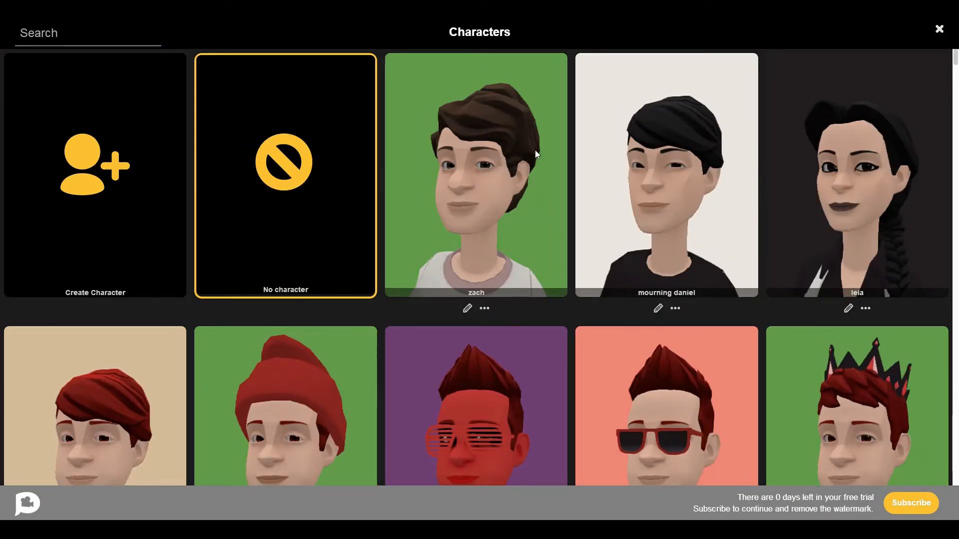
Choose the surfer fatal character as the first actor in the Beach scene.
scroll(415, 181, "down", 7)
scroll(416, 182, "down", 6)
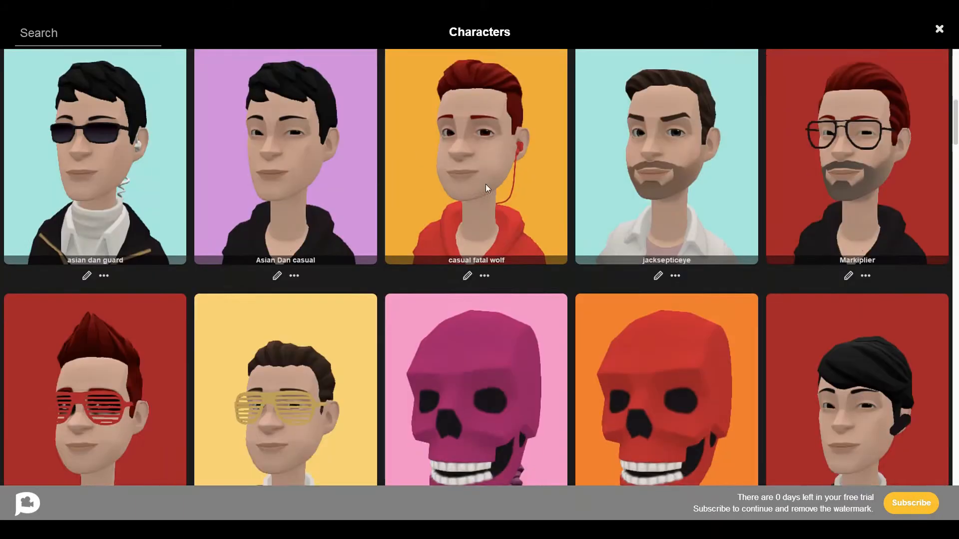
scroll(589, 219, "up", 2)
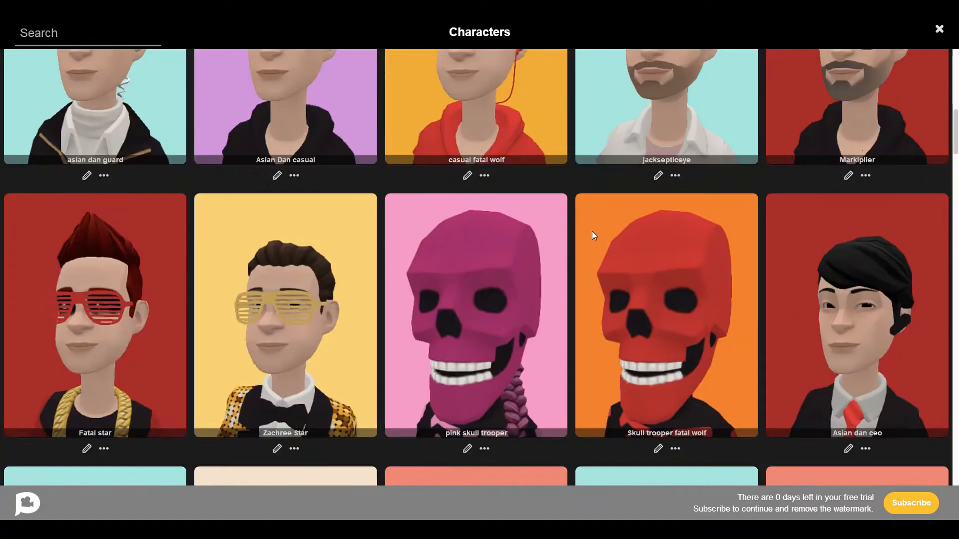
scroll(593, 234, "down", 2)
scroll(594, 205, "up", 4)
scroll(501, 224, "up", 6)
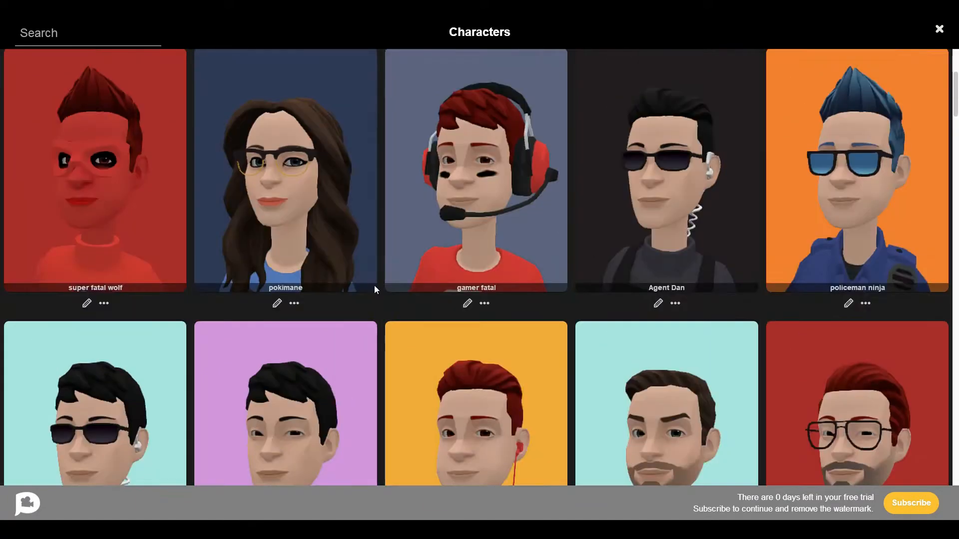
left_click(691, 377)
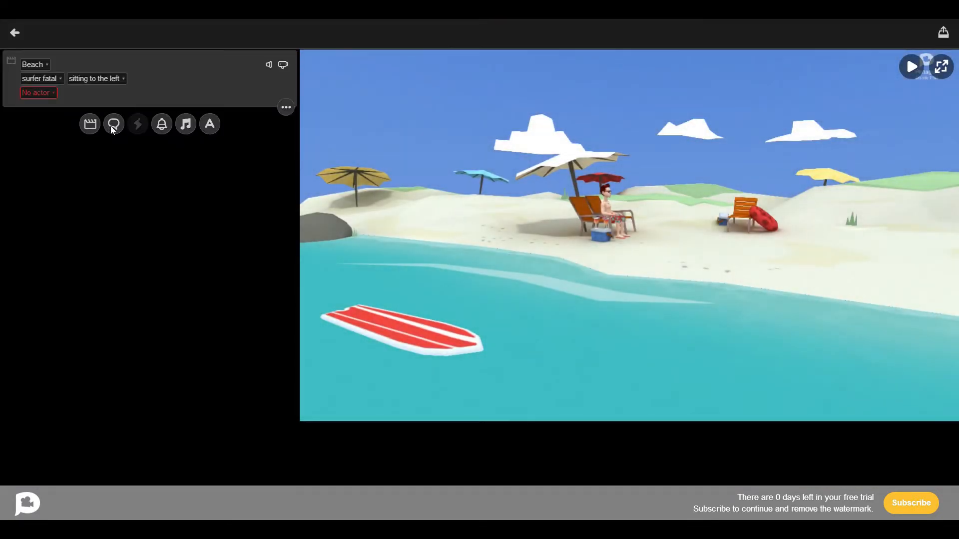
Try placing surfer fatal by the water, on the surfboard and in the single chair.
left_click(104, 78)
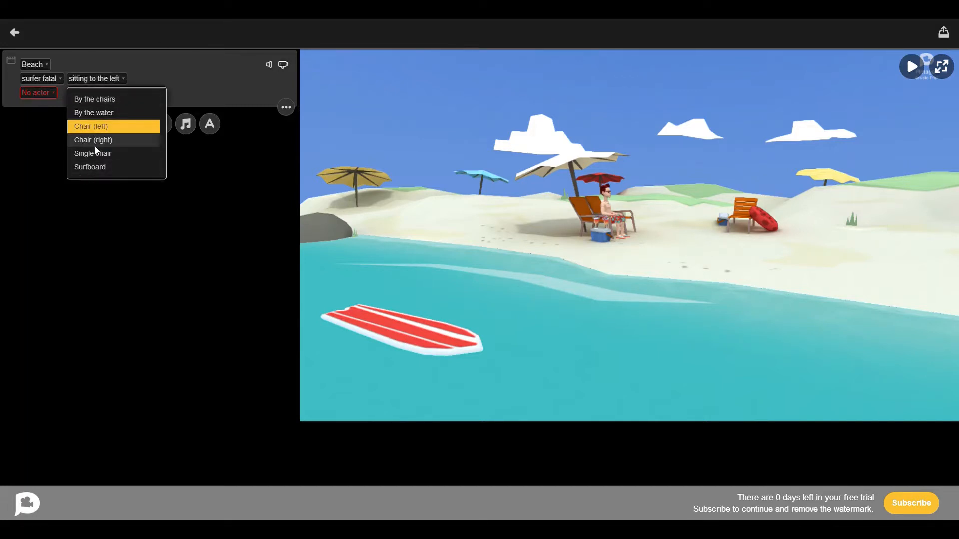
left_click(109, 111)
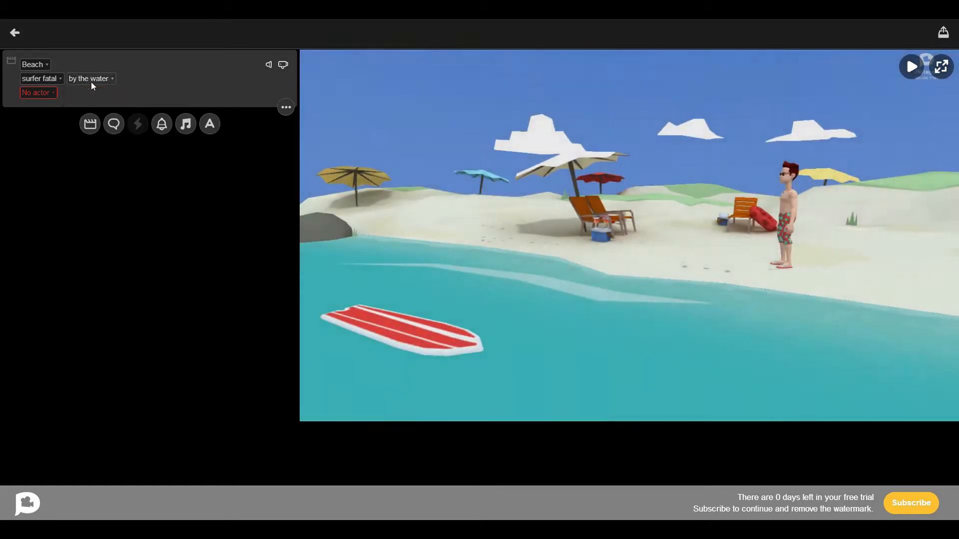
left_click(91, 79)
left_click(97, 163)
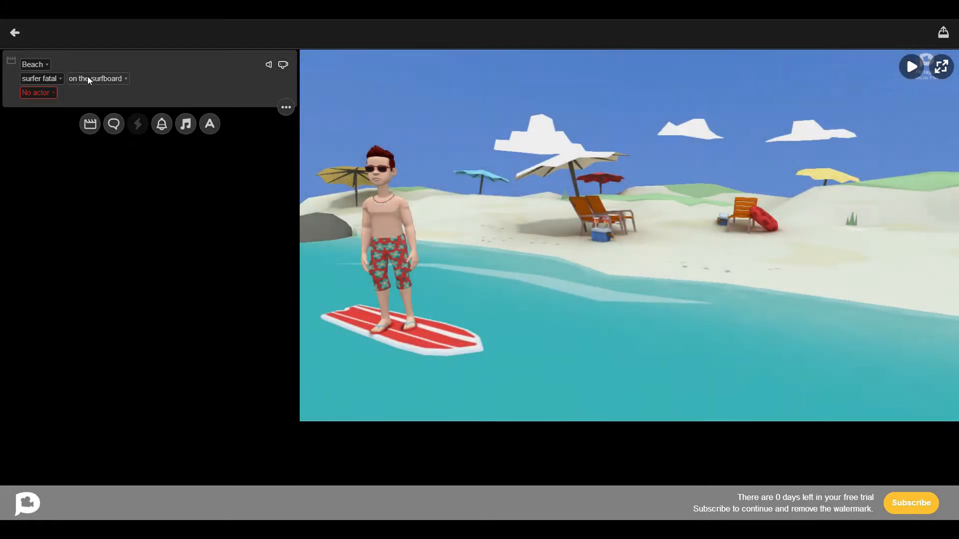
left_click(88, 78)
left_click(92, 153)
left_click(106, 79)
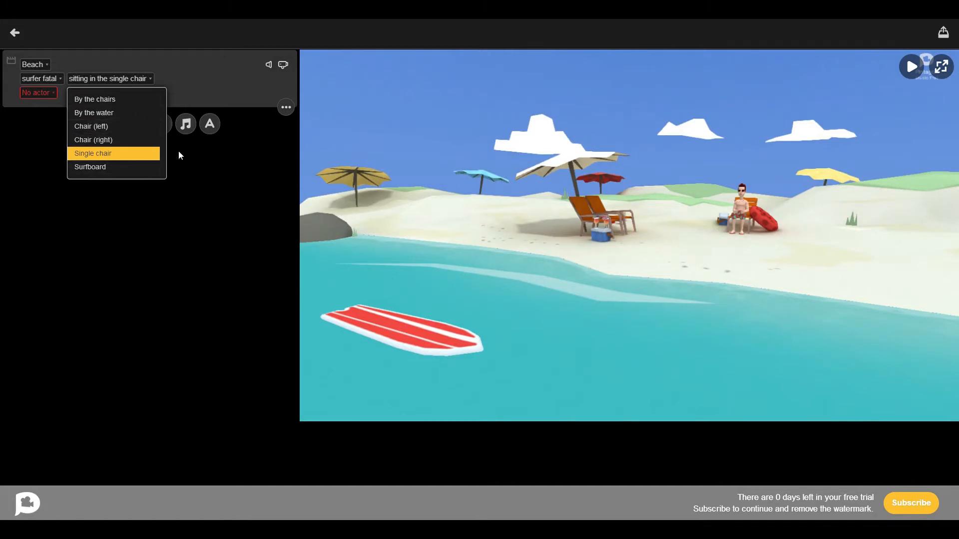
left_click(202, 97)
left_click(38, 92)
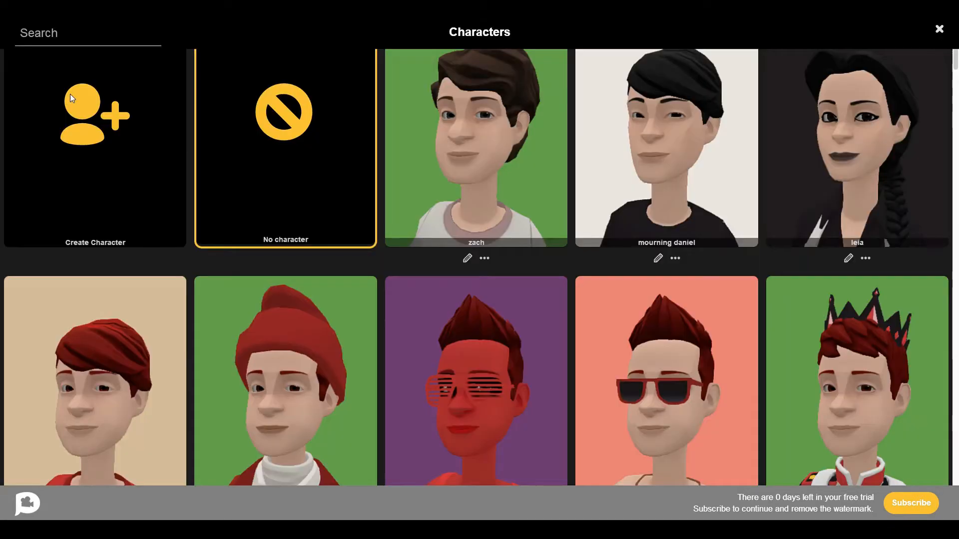
left_click(233, 122)
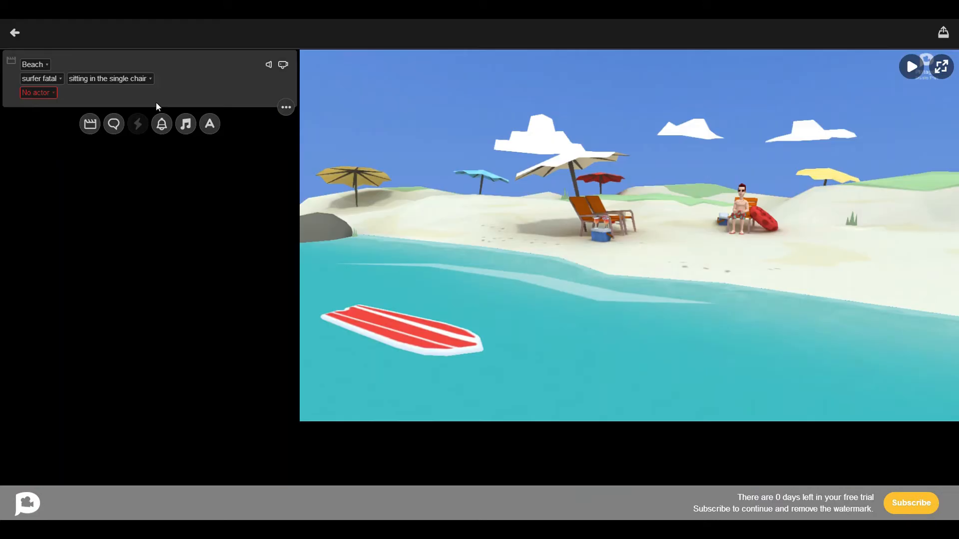
left_click(56, 95)
scroll(180, 216, "down", 7)
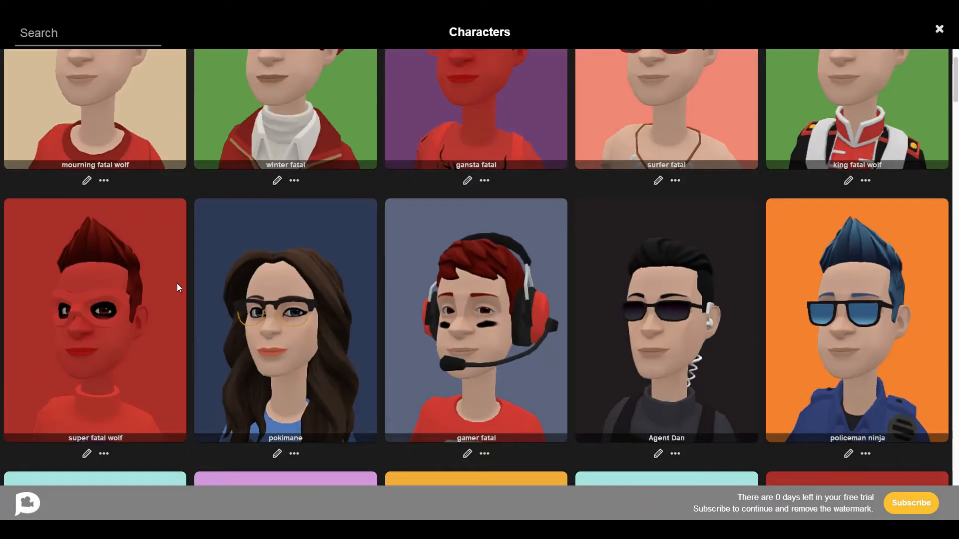
scroll(190, 263, "up", 7)
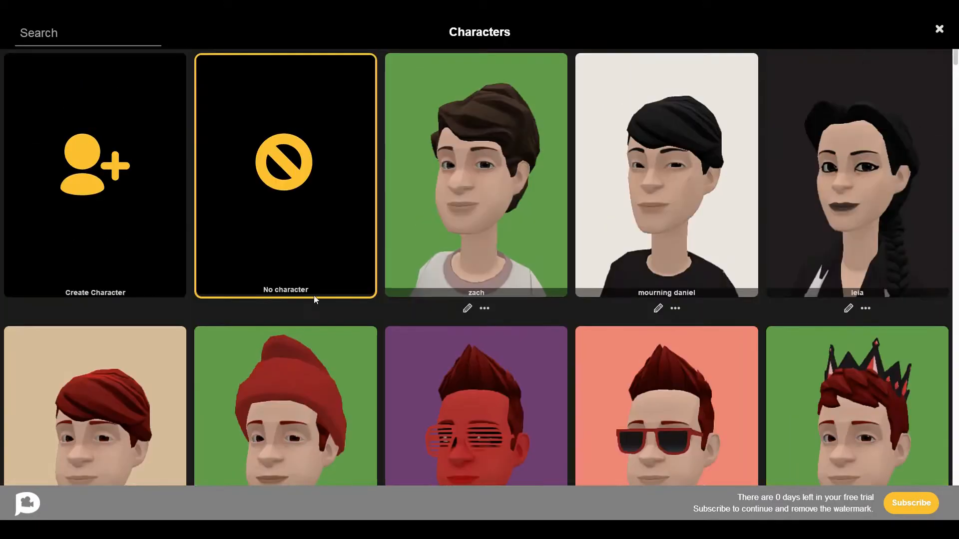
left_click(314, 294)
Choose the Markiplier character as the second actor in the Beach scene.
left_click(36, 95)
scroll(500, 300, "down", 4)
scroll(897, 314, "down", 10)
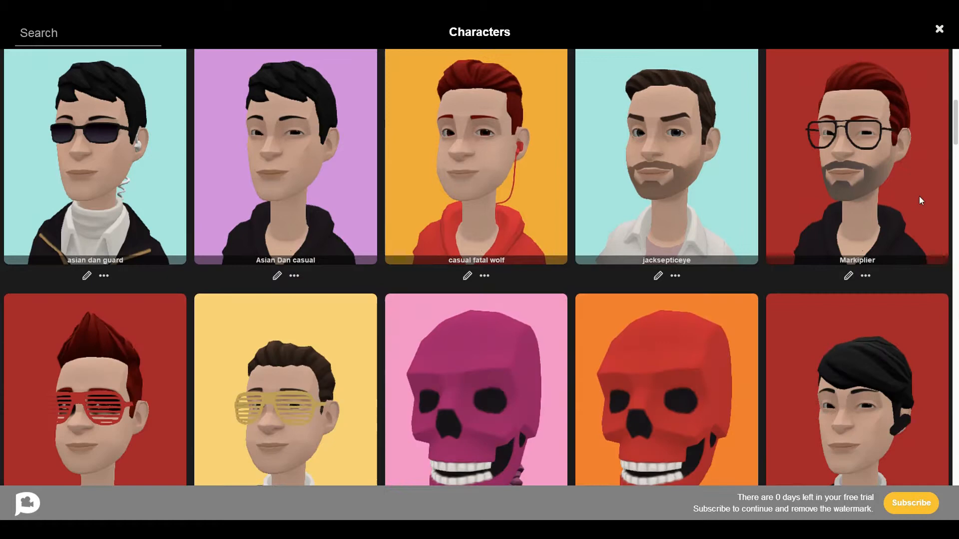
left_click(921, 200)
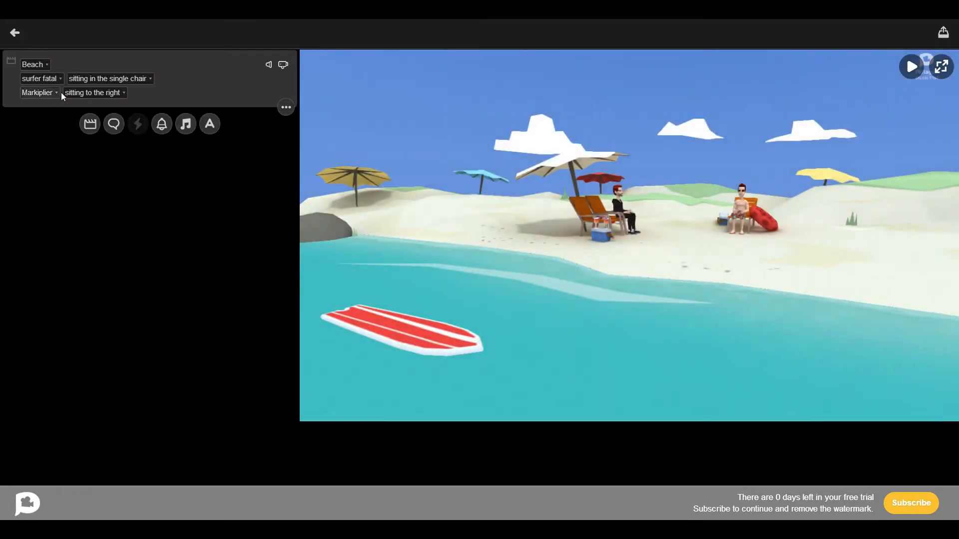
Seat Markiplier in the left chair and place surfer fatal on the surfboard.
left_click(75, 93)
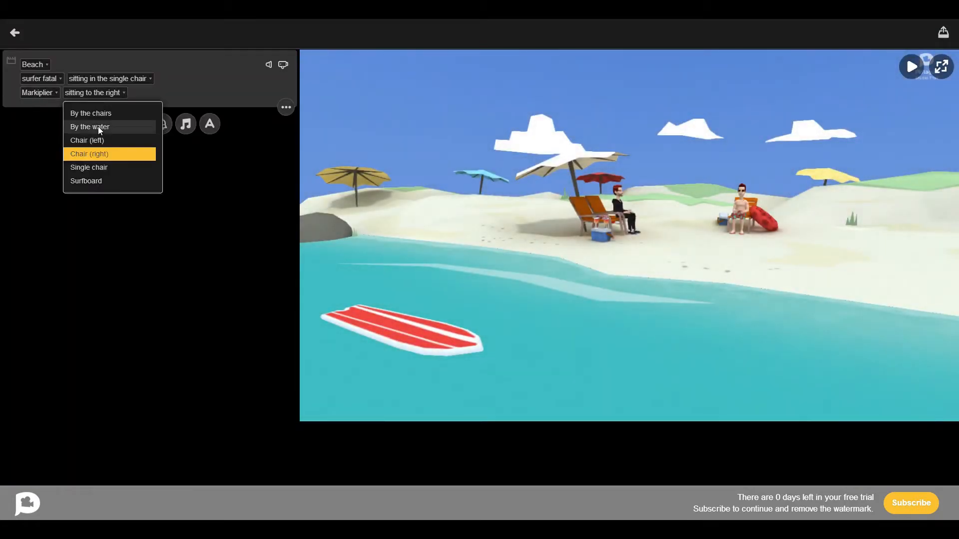
left_click(84, 166)
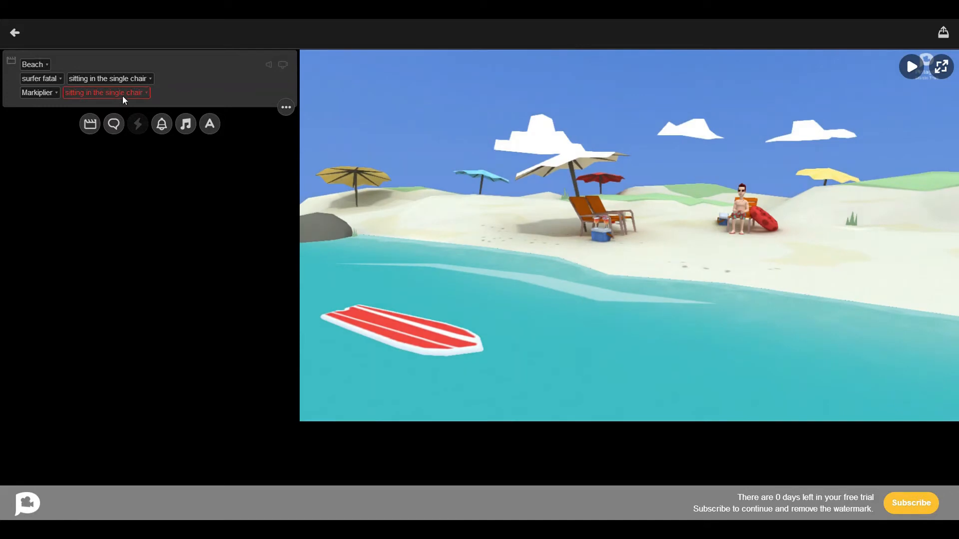
left_click(122, 95)
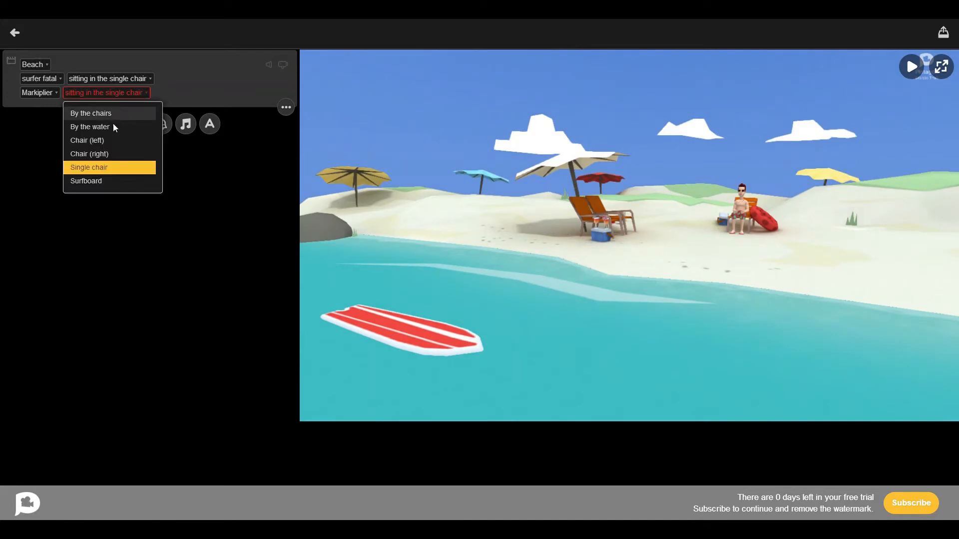
left_click(106, 136)
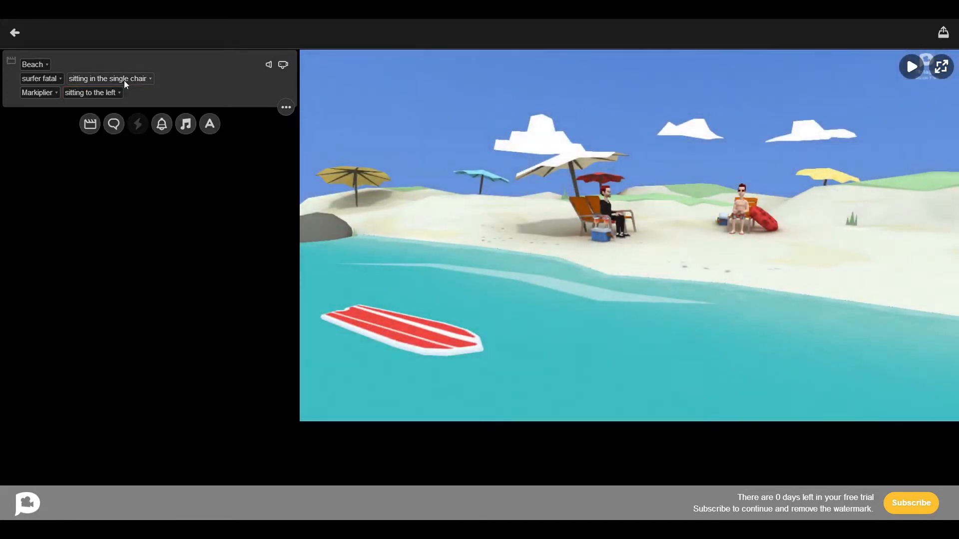
left_click(123, 79)
left_click(134, 165)
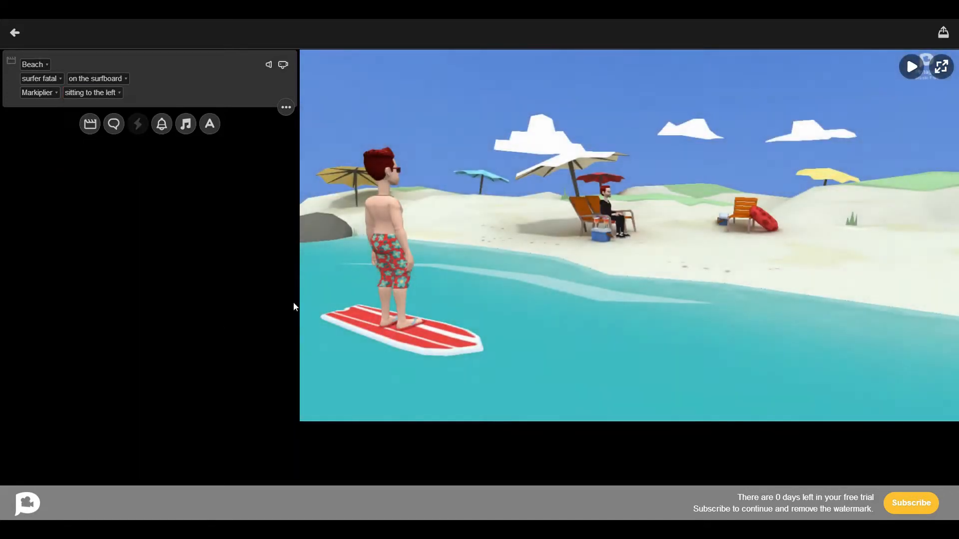
Add a dialogue line below the Beach scene with surfer fatal as the speaker.
left_click(112, 125)
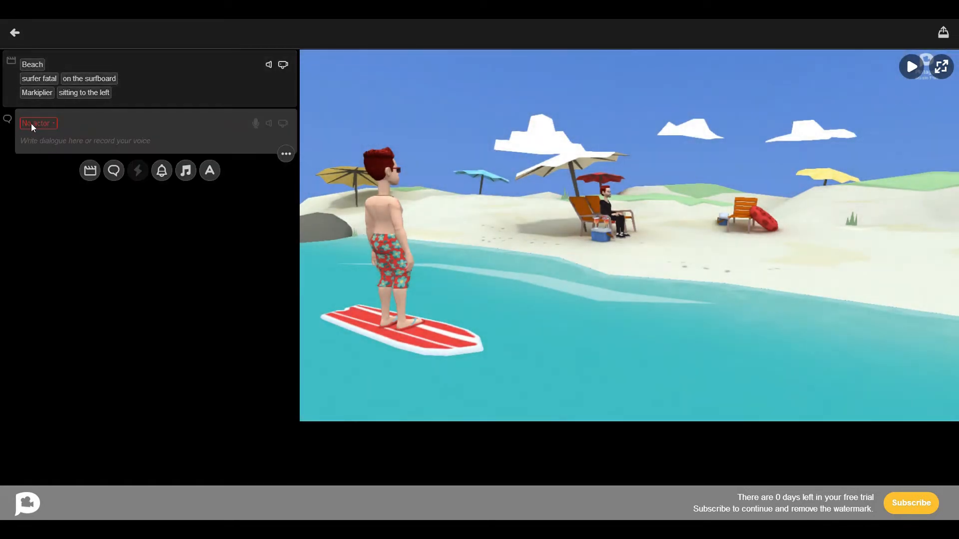
left_click(31, 124)
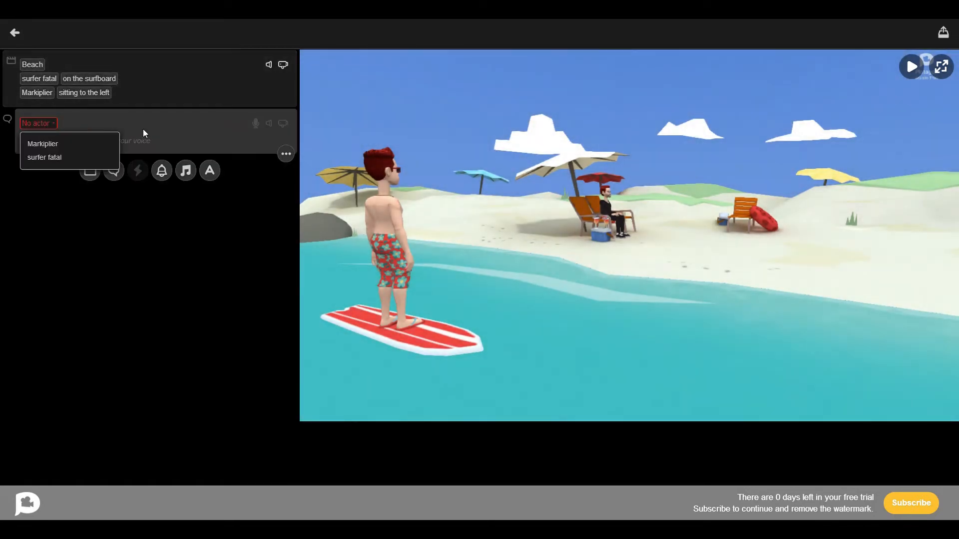
left_click(77, 156)
Set the expression of surfer fatal's dialogue line to Sad and preview the scene.
left_click(92, 121)
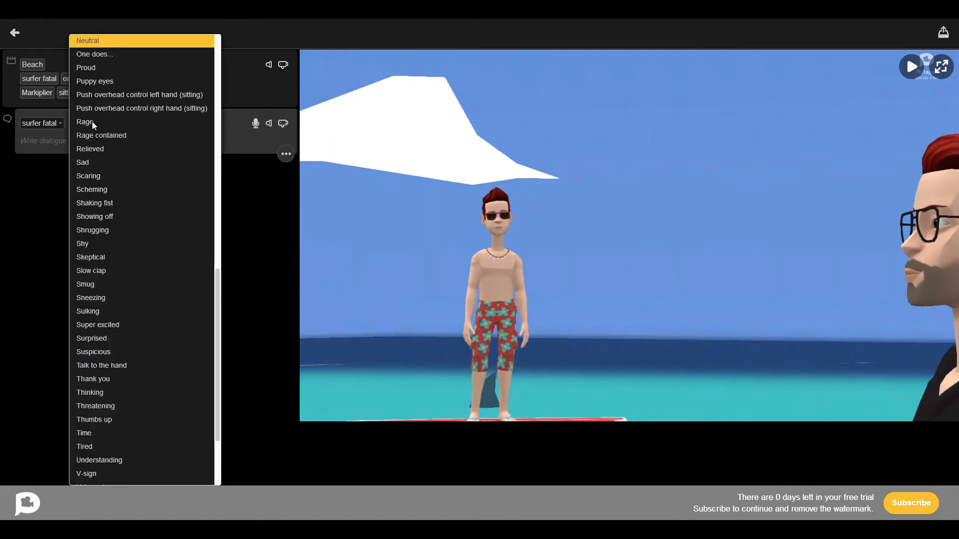
scroll(125, 200, "down", 5)
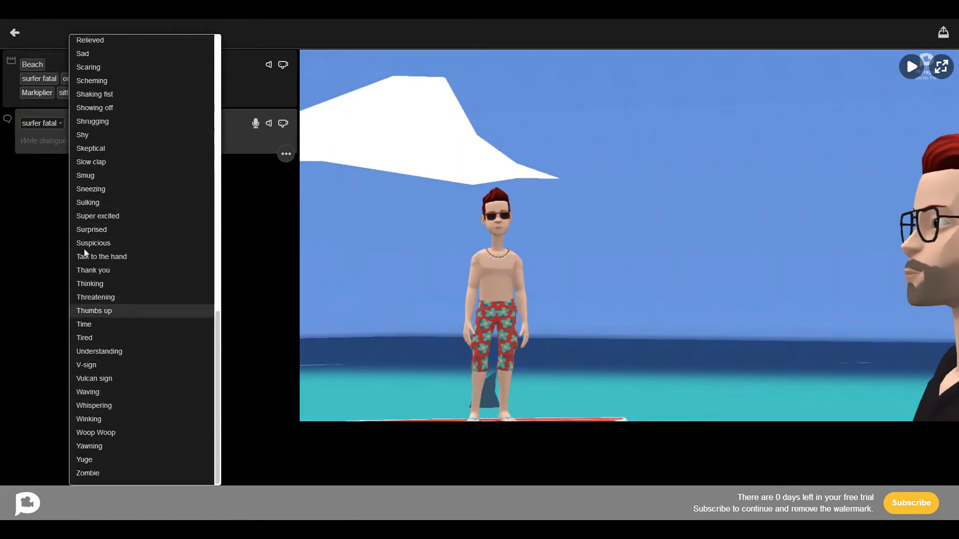
scroll(110, 289, "up", 10)
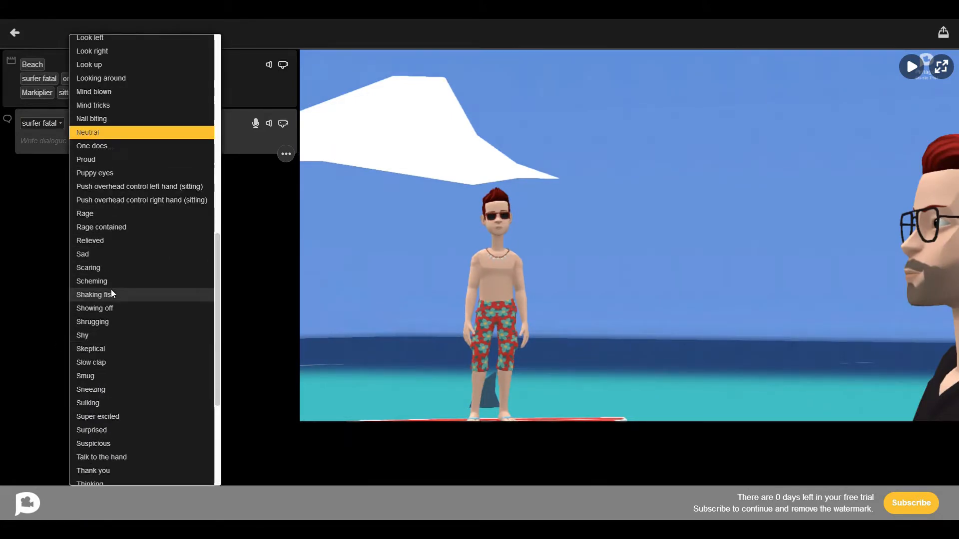
scroll(146, 108, "up", 2)
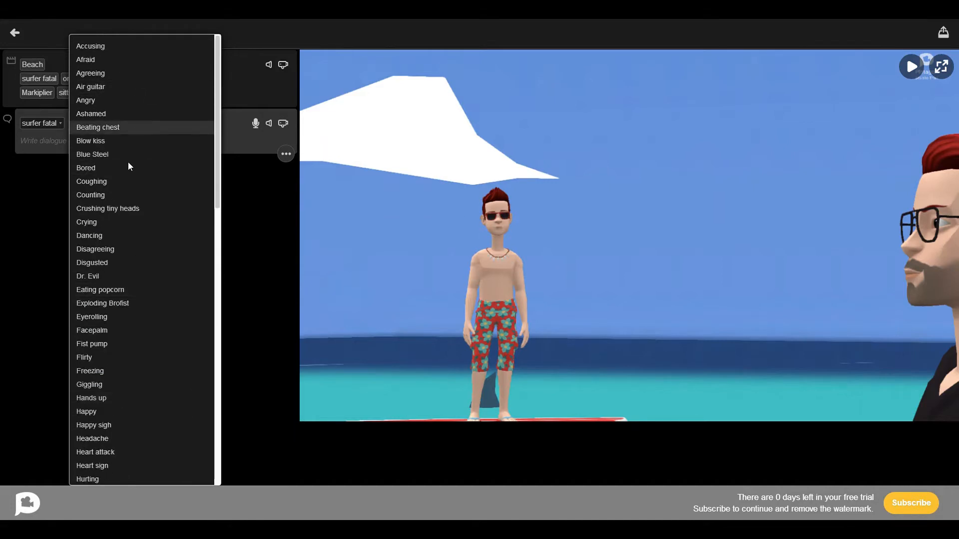
left_click(305, 280)
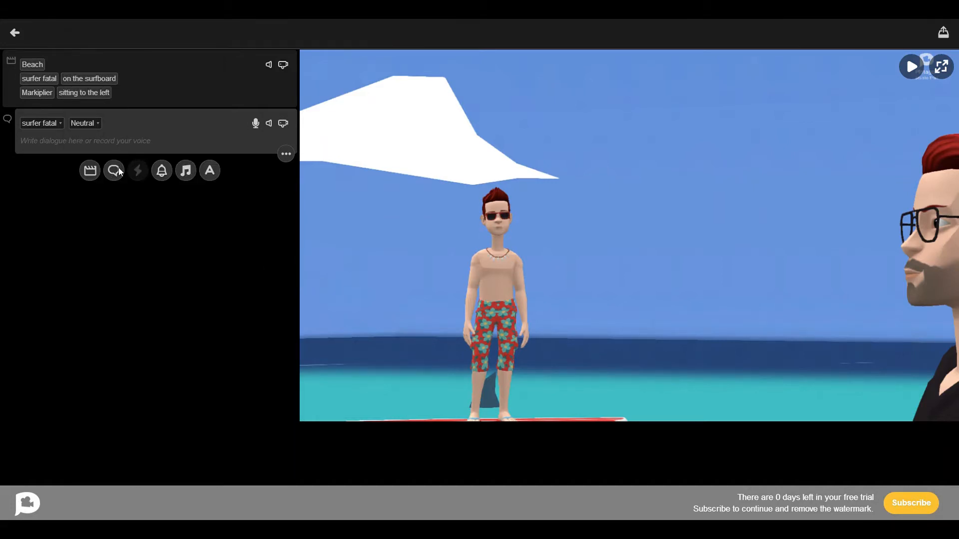
left_click(96, 123)
left_click(104, 162)
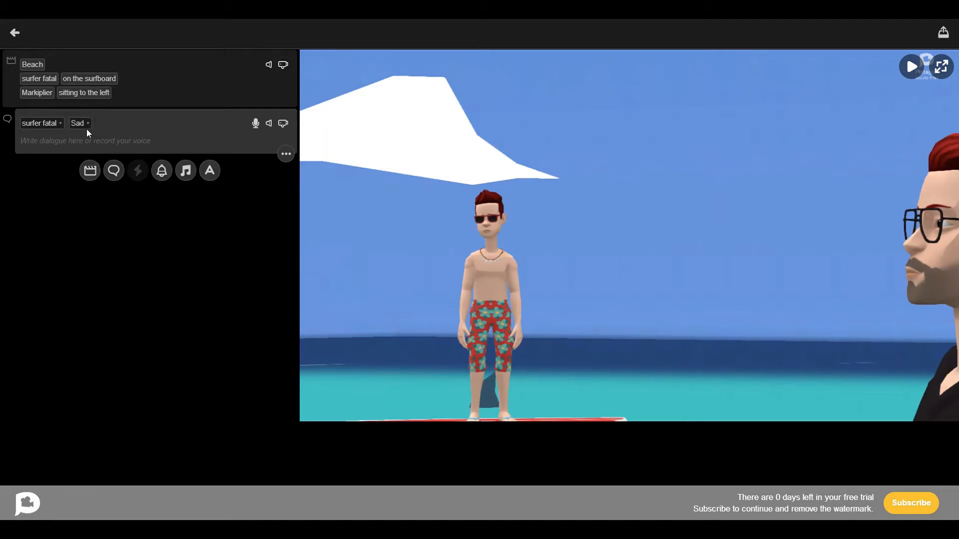
left_click(911, 66)
Change the expression of surfer fatal's dialogue line to Angry and preview it.
left_click(86, 124)
scroll(109, 77, "up", 10)
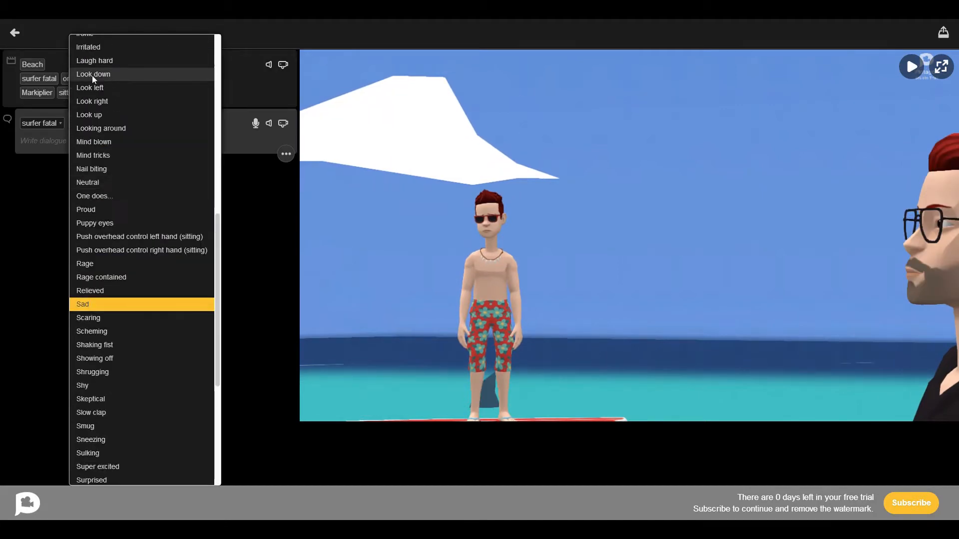
scroll(109, 52, "up", 6)
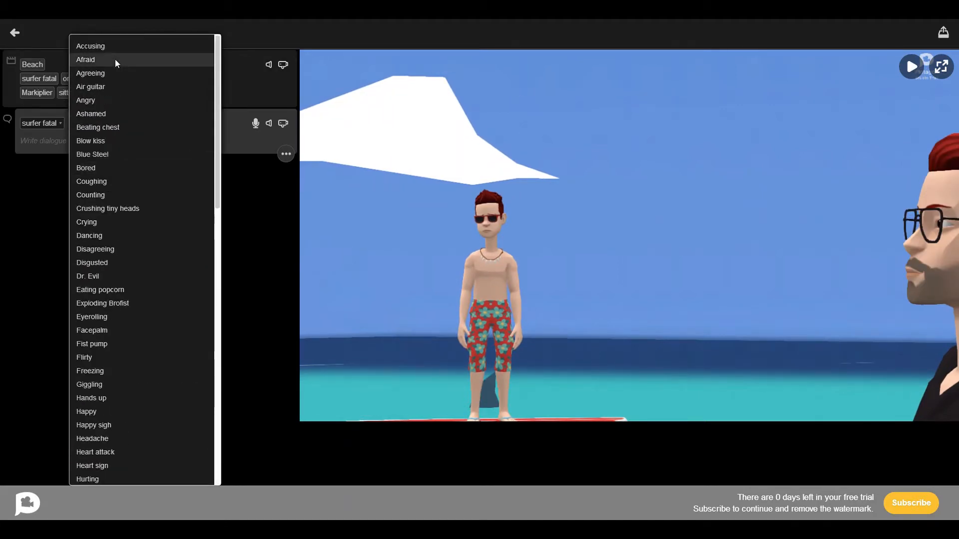
scroll(118, 62, "up", 2)
left_click(106, 101)
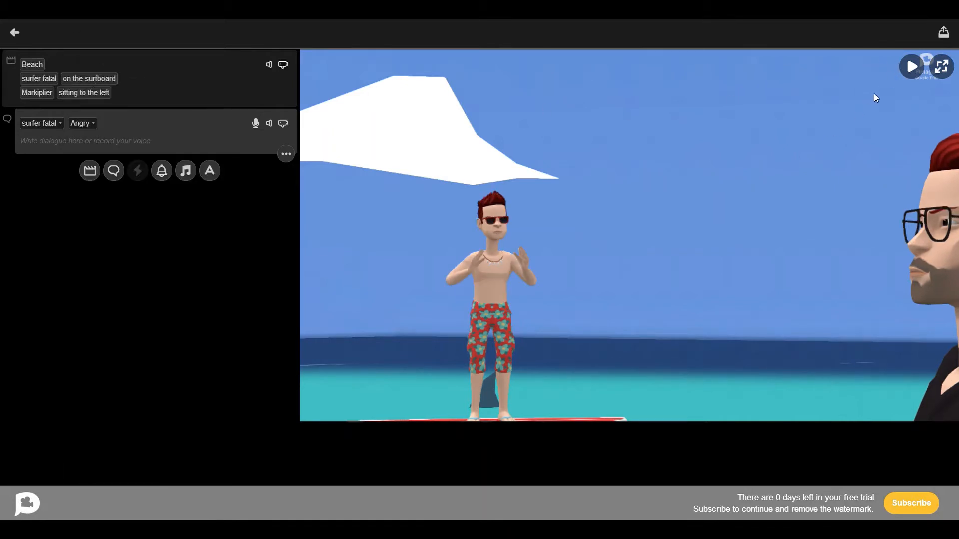
left_click(909, 74)
Add three empty dialogue lines below surfer fatal's line.
left_click(114, 171)
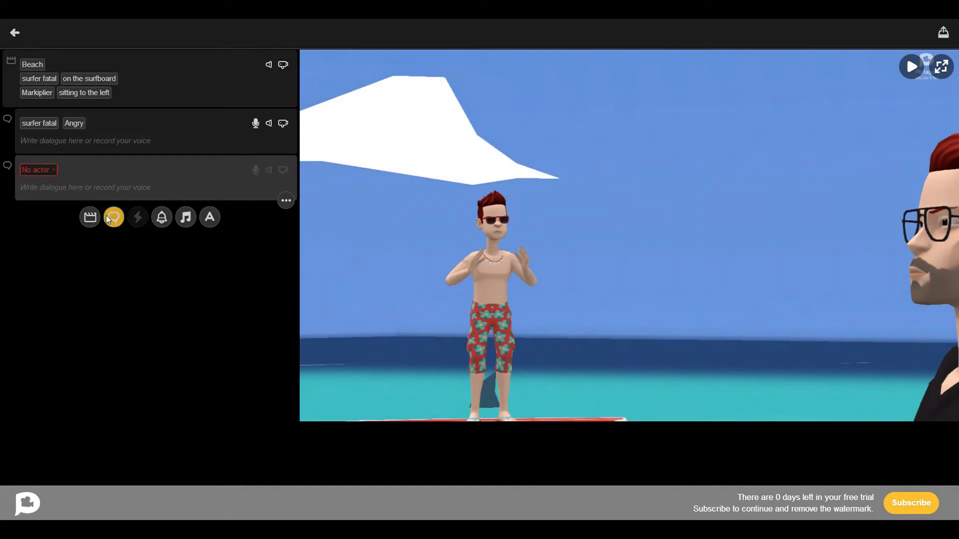
left_click(107, 216)
left_click(107, 262)
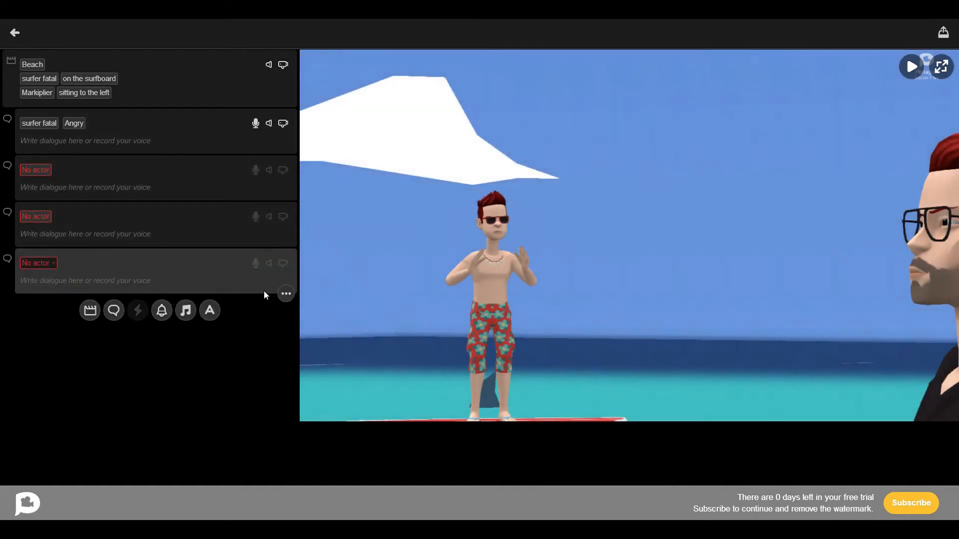
Delete the three empty dialogue lines that have no actor.
left_click(285, 295)
left_click(282, 271)
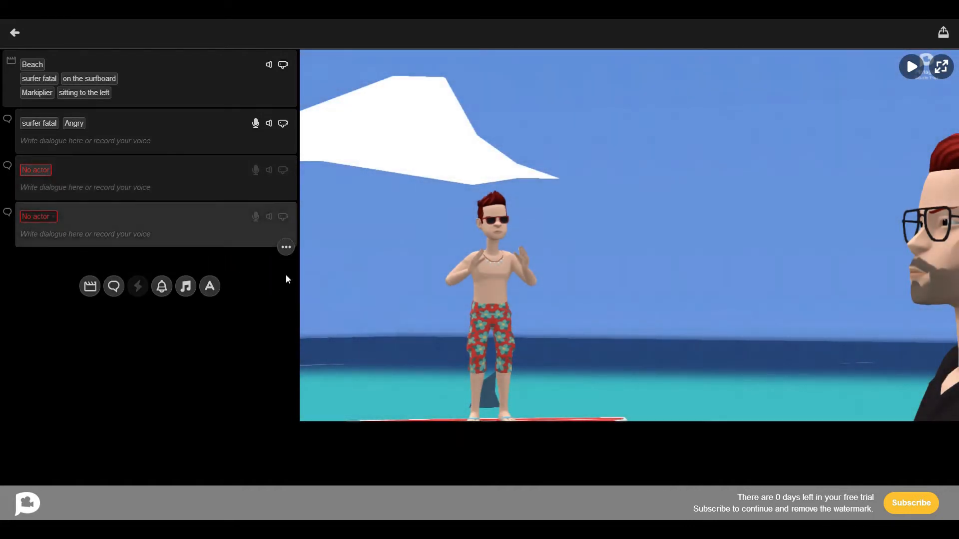
left_click(285, 247)
left_click(286, 225)
left_click(284, 200)
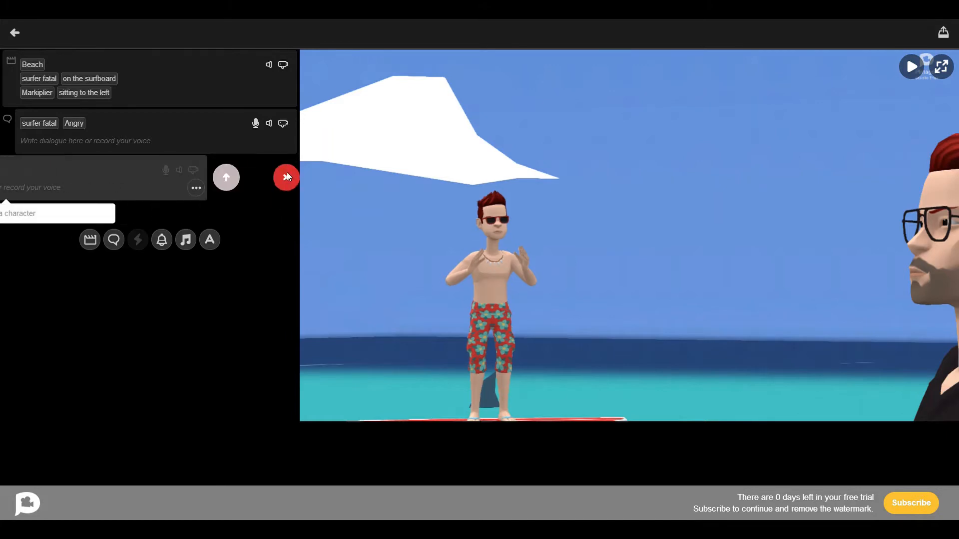
left_click(286, 173)
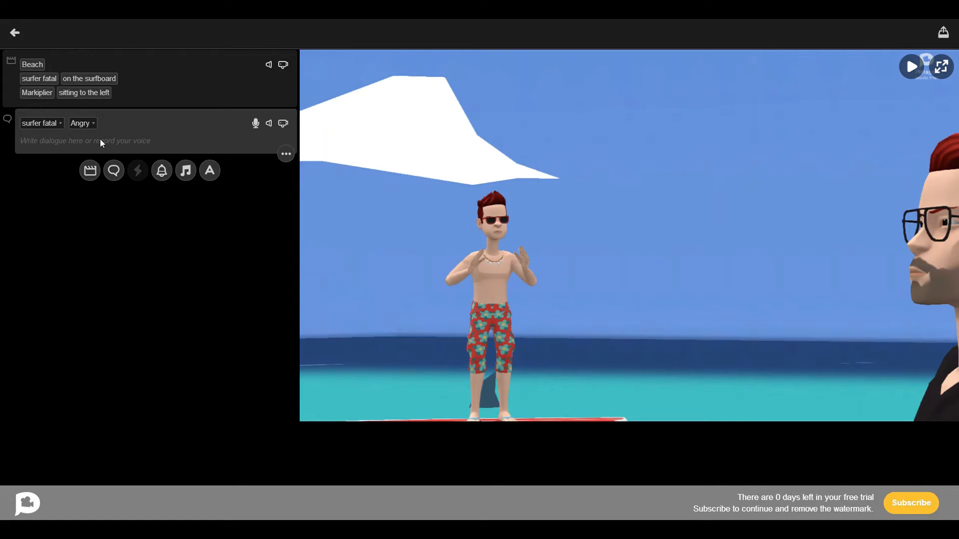
Enter "you" as the text of surfer fatal's Angry dialogue line and preview it.
type("you")
left_click(912, 67)
Add a dialogue line for Markiplier with the Rage expression and the text "Fuk!", and preview it.
left_click(113, 172)
left_click(35, 171)
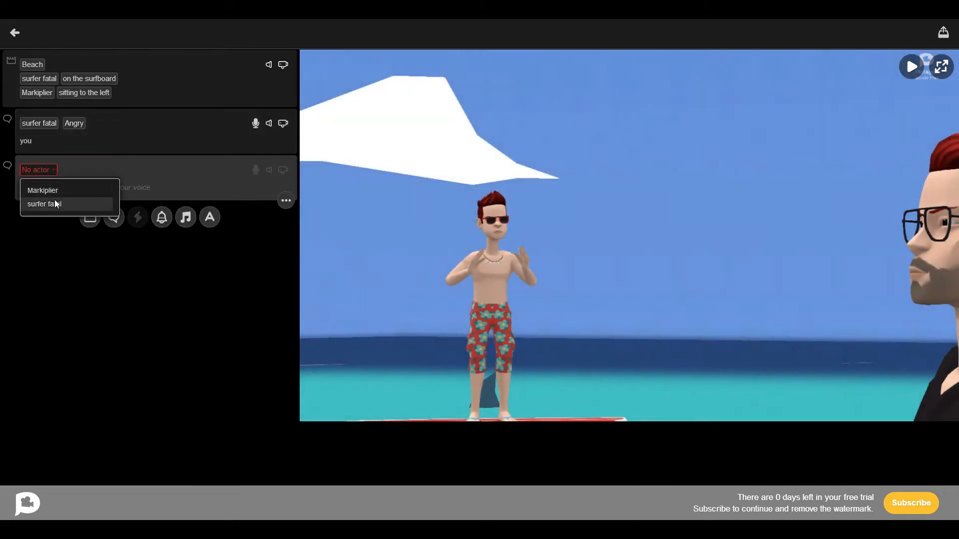
left_click(67, 189)
left_click(89, 169)
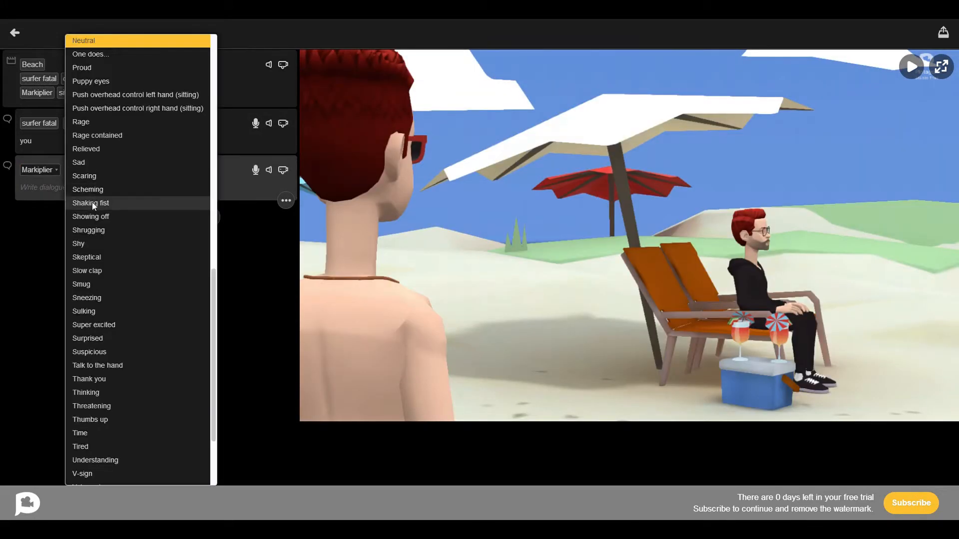
scroll(112, 325, "up", 4)
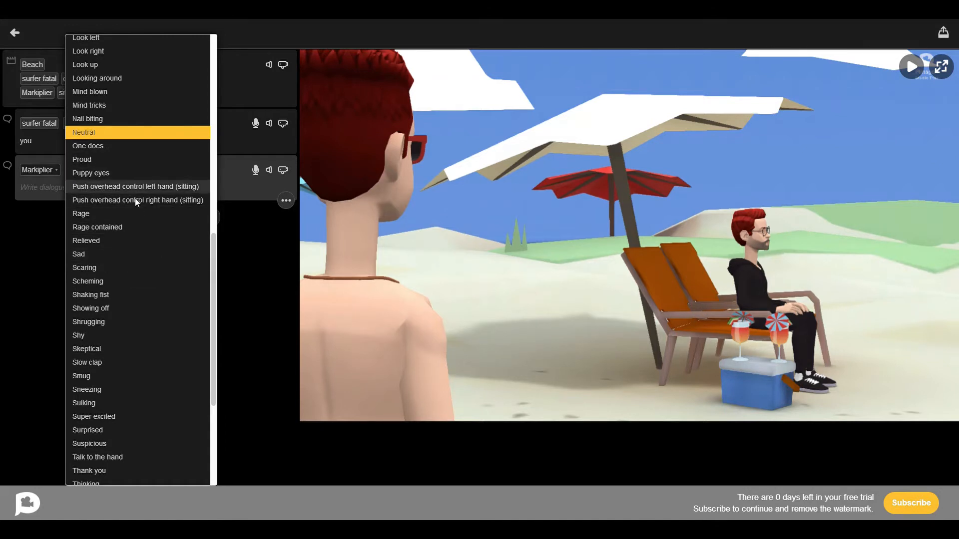
left_click(135, 213)
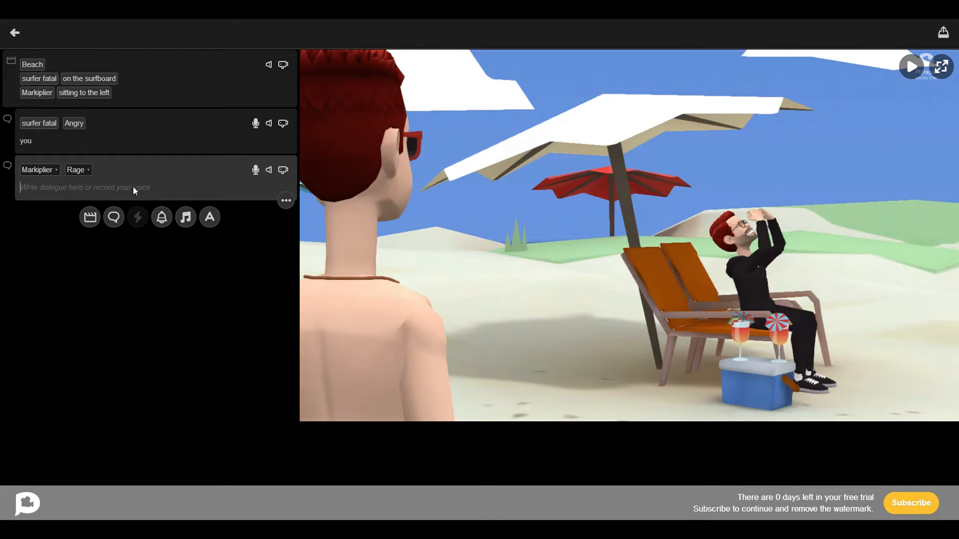
type("Fuk!")
left_click(909, 76)
Add a second scene below Markiplier's dialogue using the Sea of tranquility setting.
left_click(90, 218)
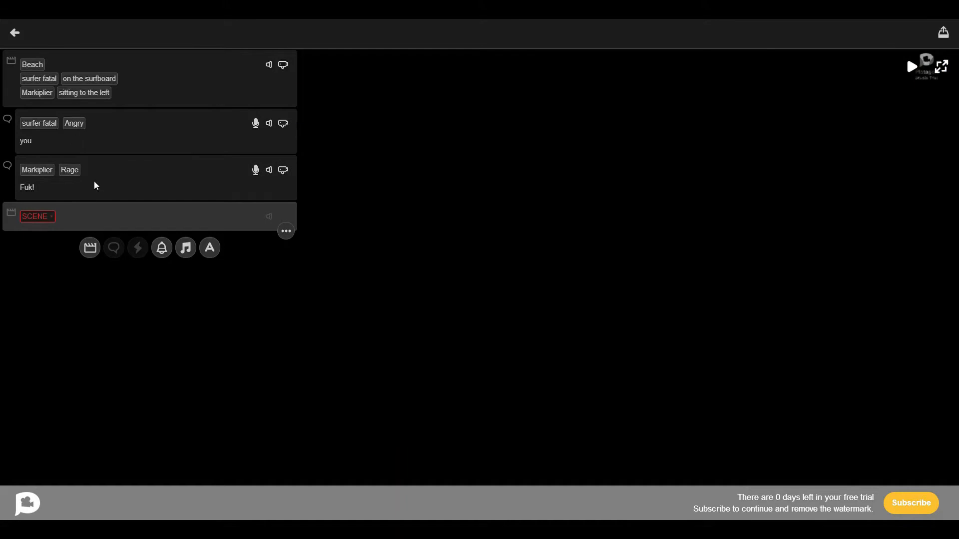
left_click(46, 216)
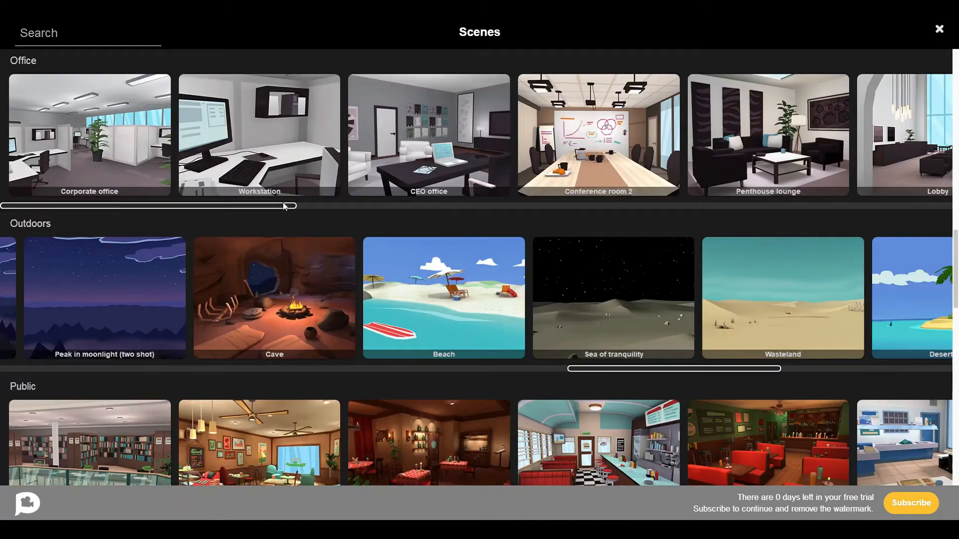
scroll(309, 279, "down", 4)
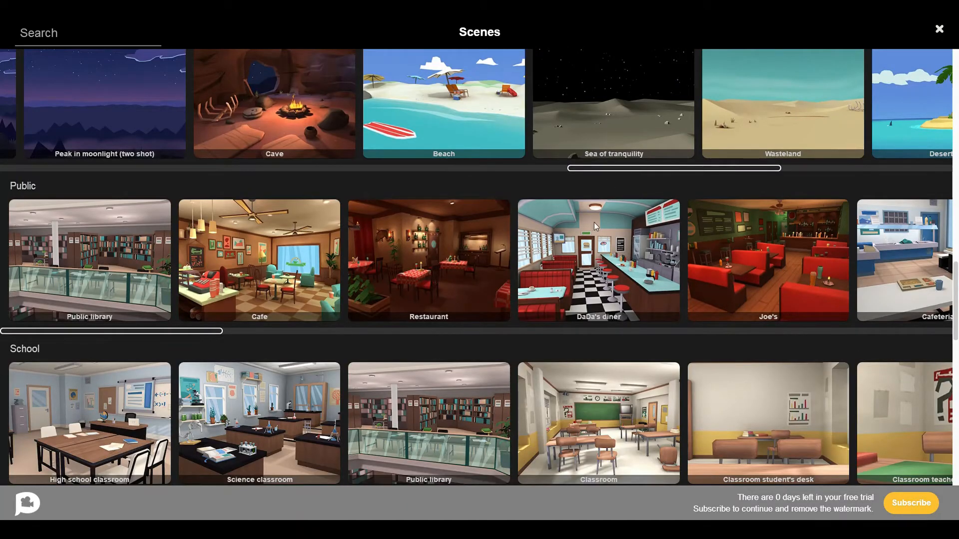
left_click(625, 124)
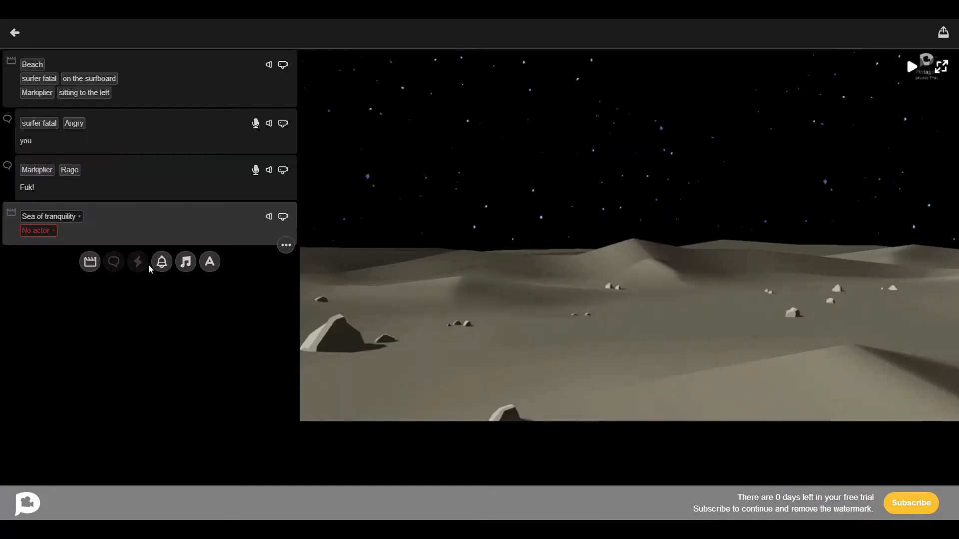
Cast pink skull trooper and Skull trooper fatal wolf as the two actors of the Sea of tranquility scene.
left_click(43, 232)
scroll(439, 394, "down", 10)
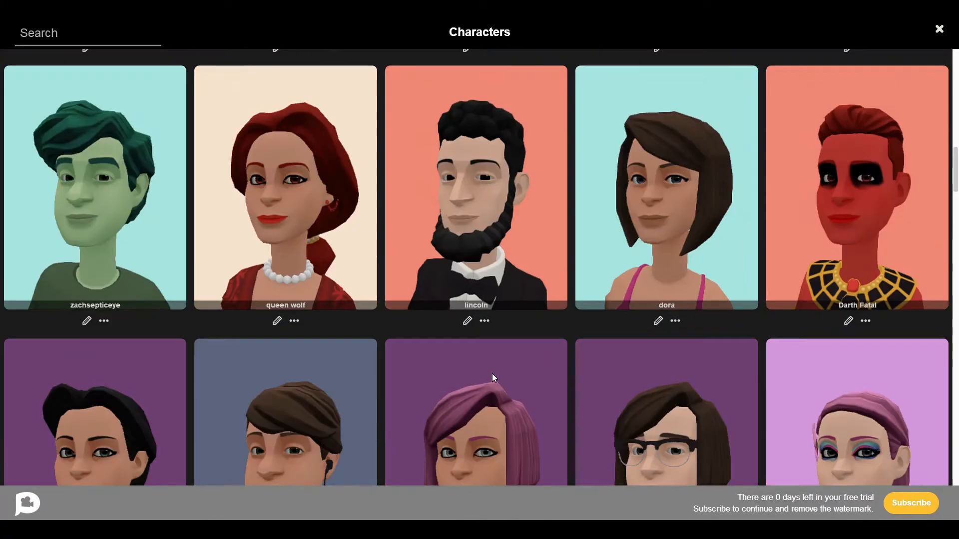
scroll(519, 381, "up", 5)
left_click(539, 192)
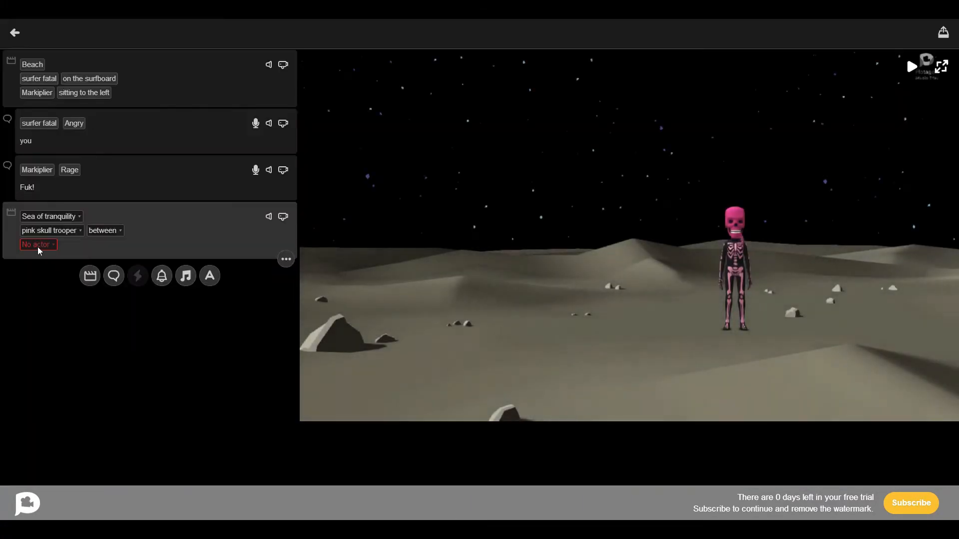
left_click(38, 245)
left_click(670, 256)
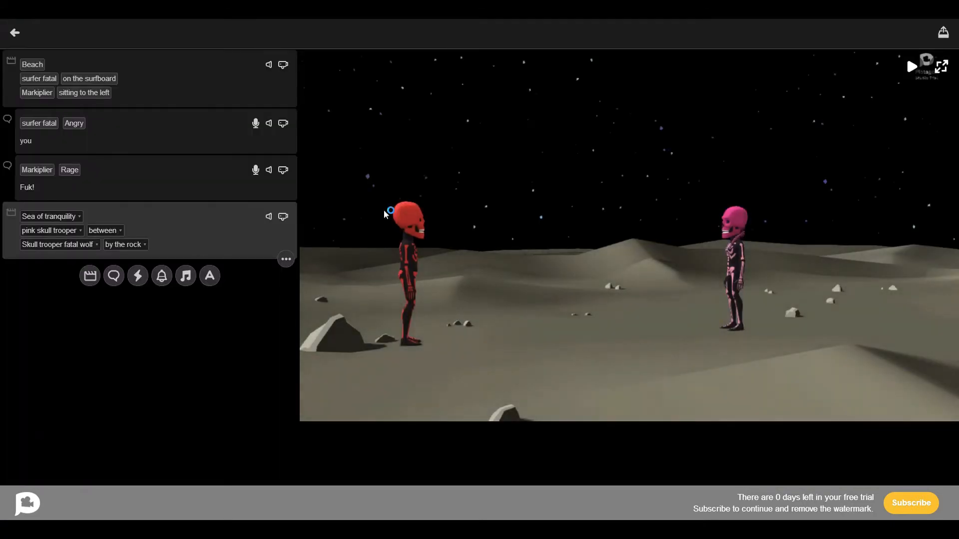
Add an empty dialogue line and an interaction in which Skull trooper fatal wolf teases pink skull trooper, and preview it.
left_click(119, 278)
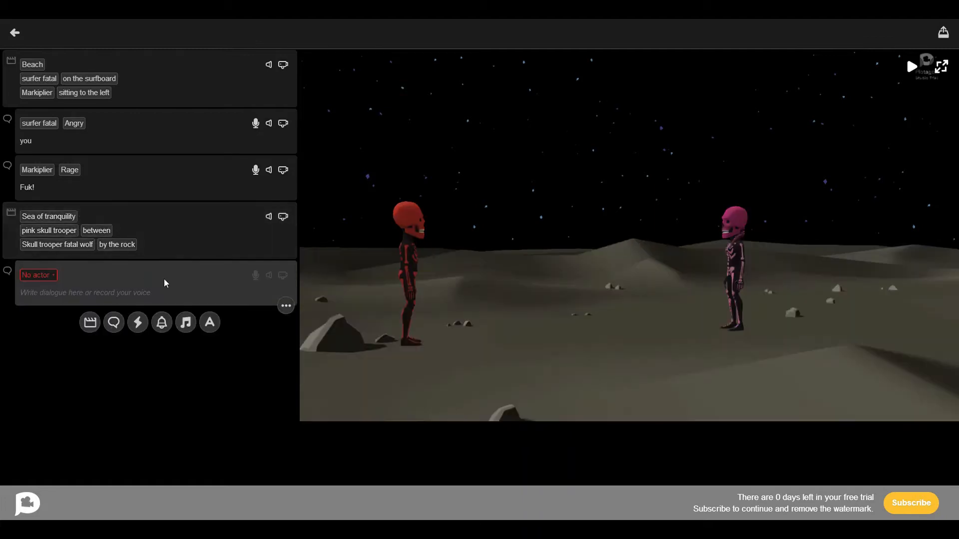
left_click(138, 321)
left_click(61, 323)
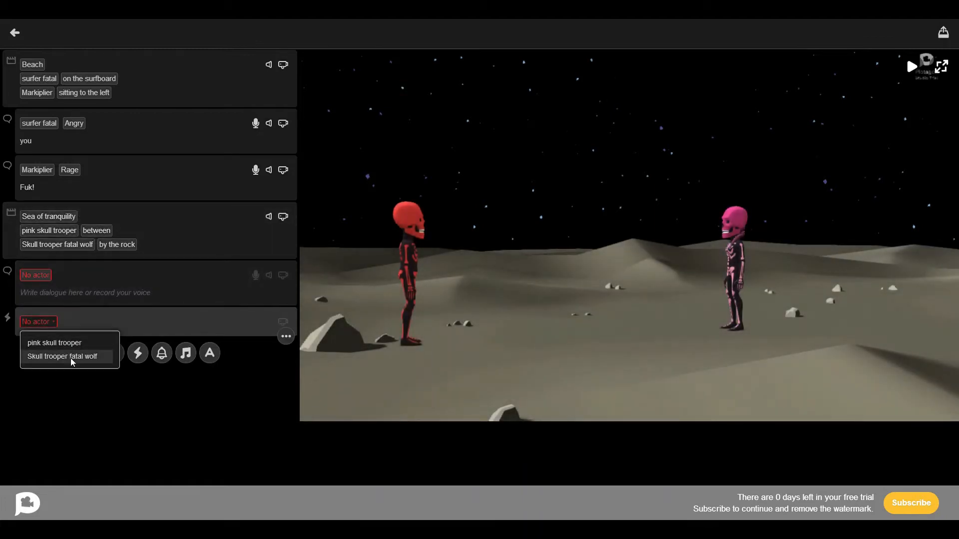
left_click(71, 357)
left_click(118, 321)
left_click(121, 288)
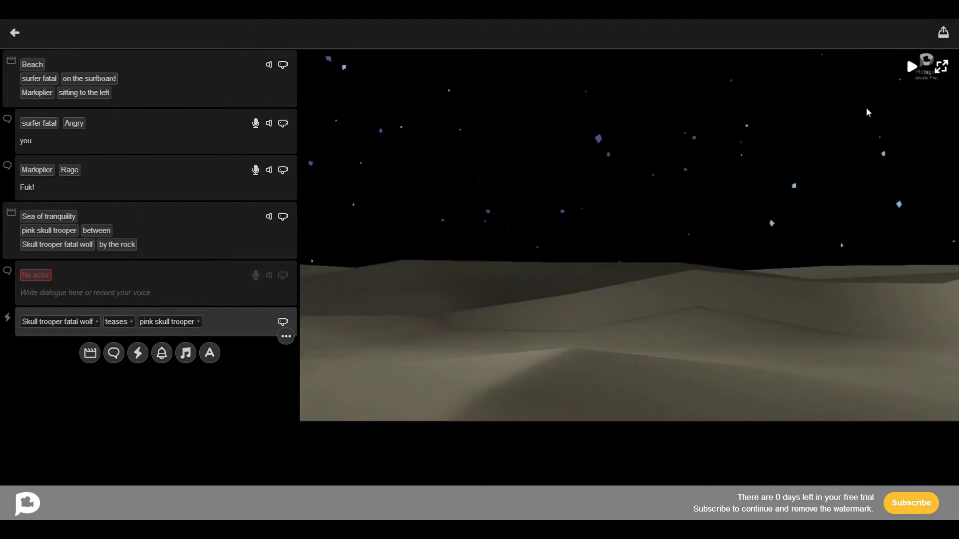
left_click(912, 67)
left_click(916, 70)
Try the Left and Between positions for Skull trooper fatal wolf in the Sea of tranquility scene.
left_click(101, 246)
left_click(135, 245)
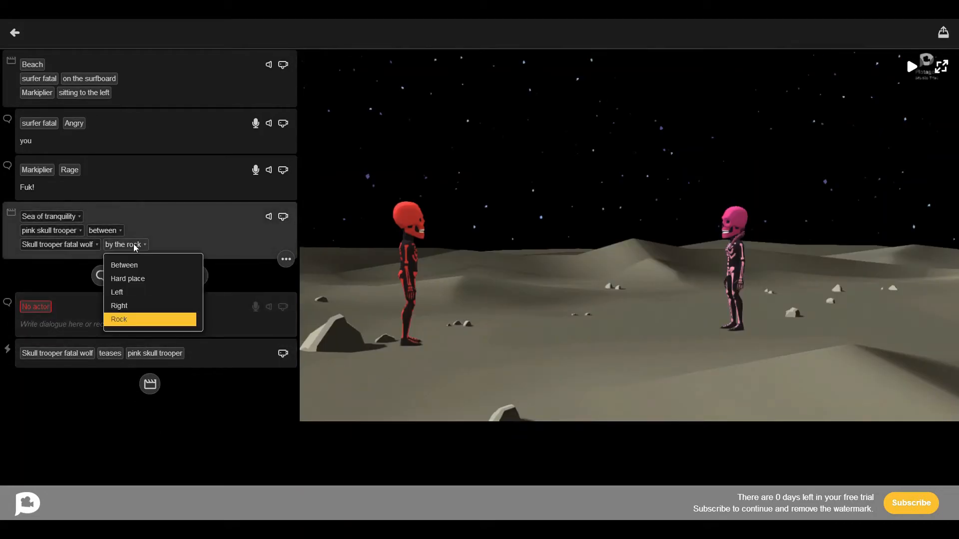
left_click(141, 297)
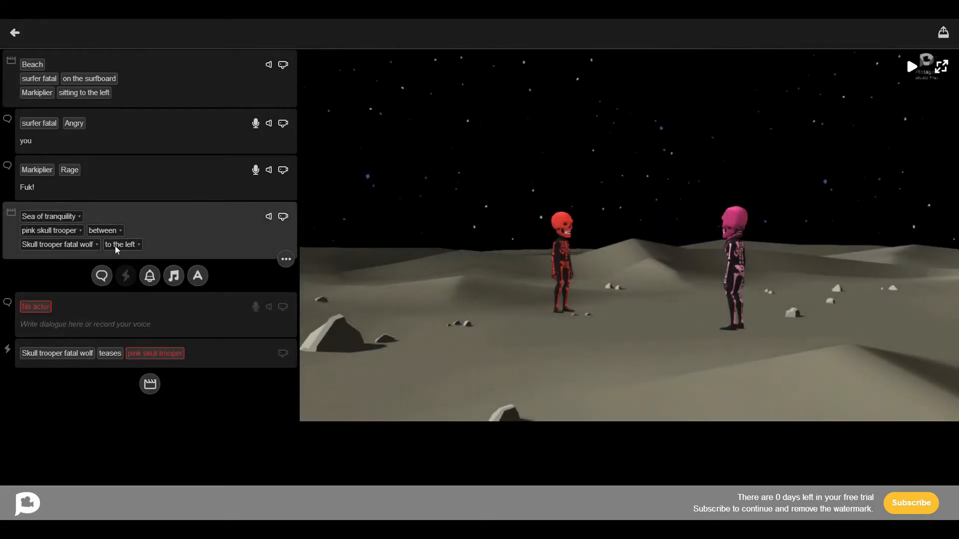
left_click(112, 242)
left_click(113, 250)
left_click(113, 250)
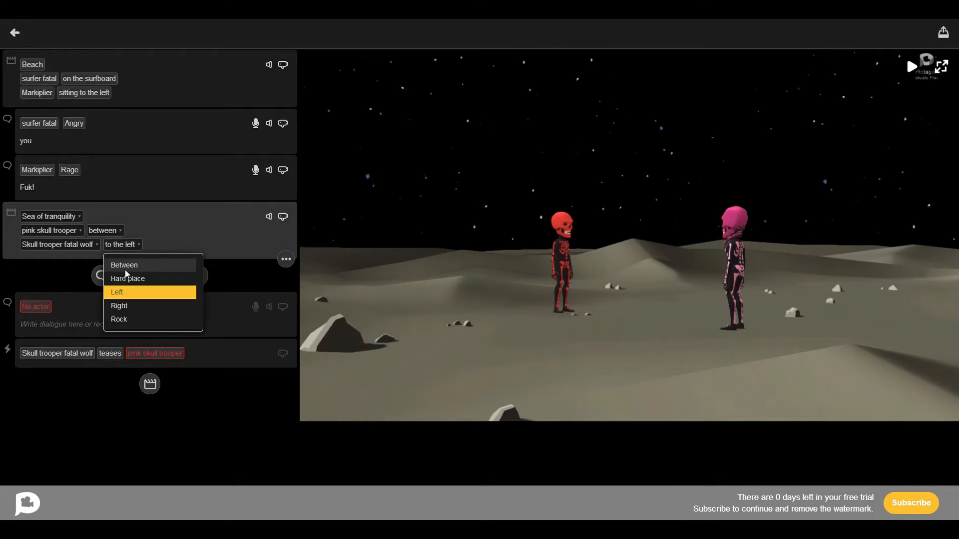
left_click(125, 270)
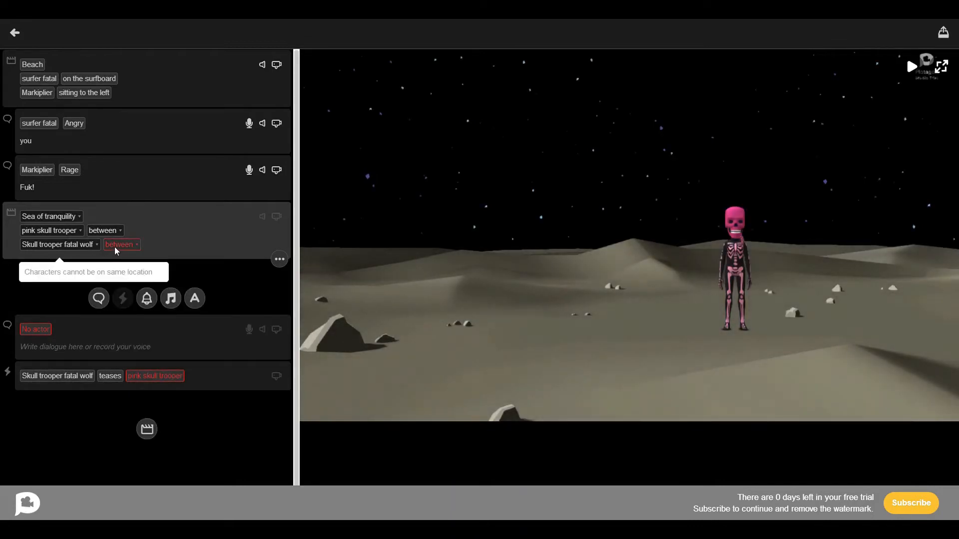
Position Skull trooper fatal wolf at Right and pink skull trooper at Left, and preview the tease interaction.
left_click(115, 245)
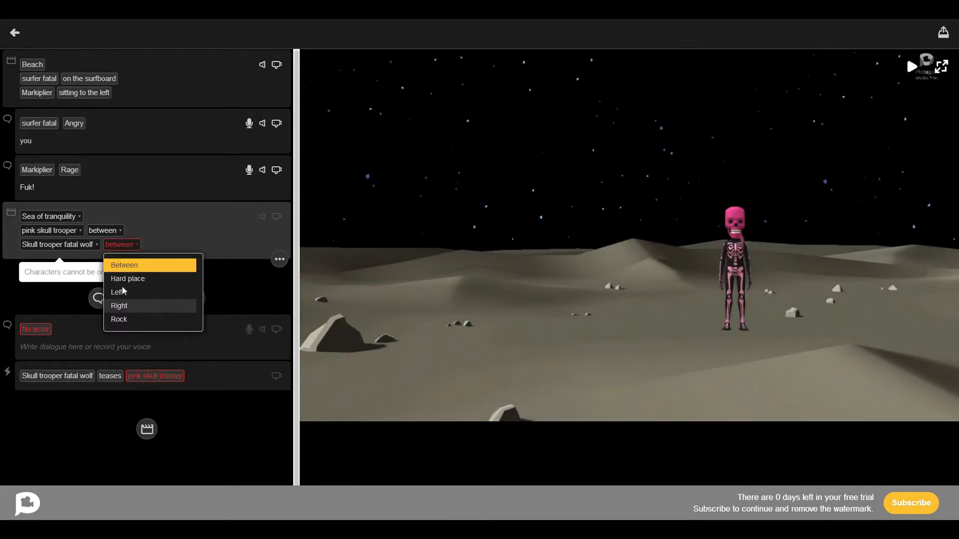
left_click(118, 305)
left_click(104, 230)
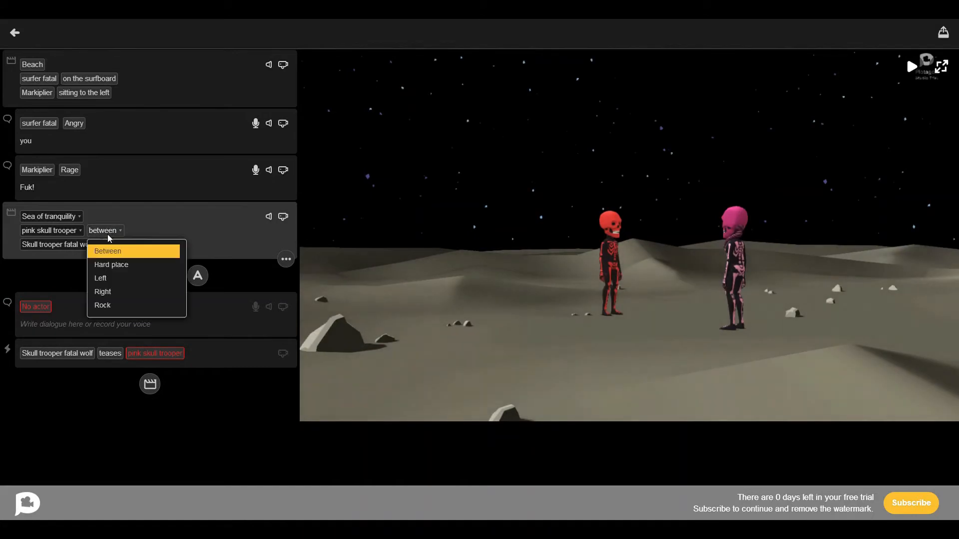
left_click(125, 278)
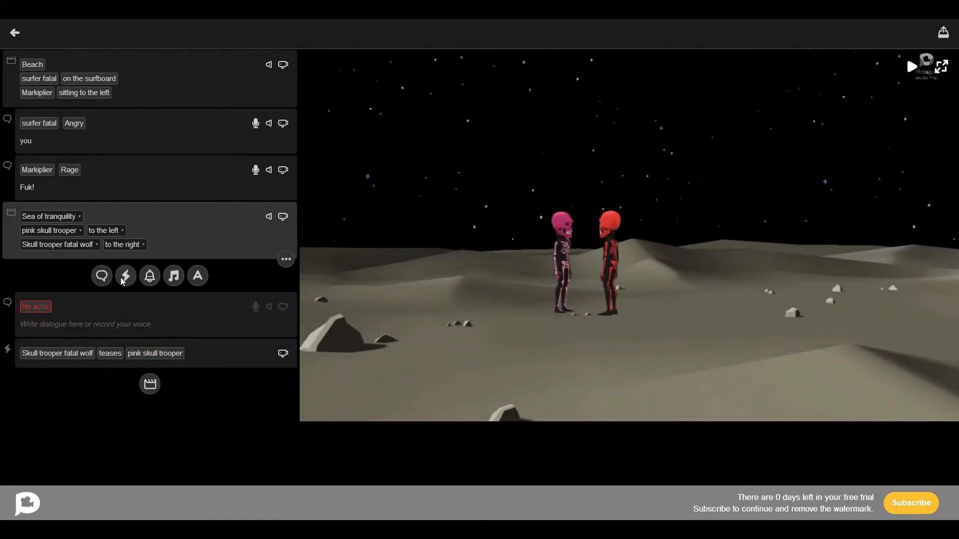
left_click(124, 353)
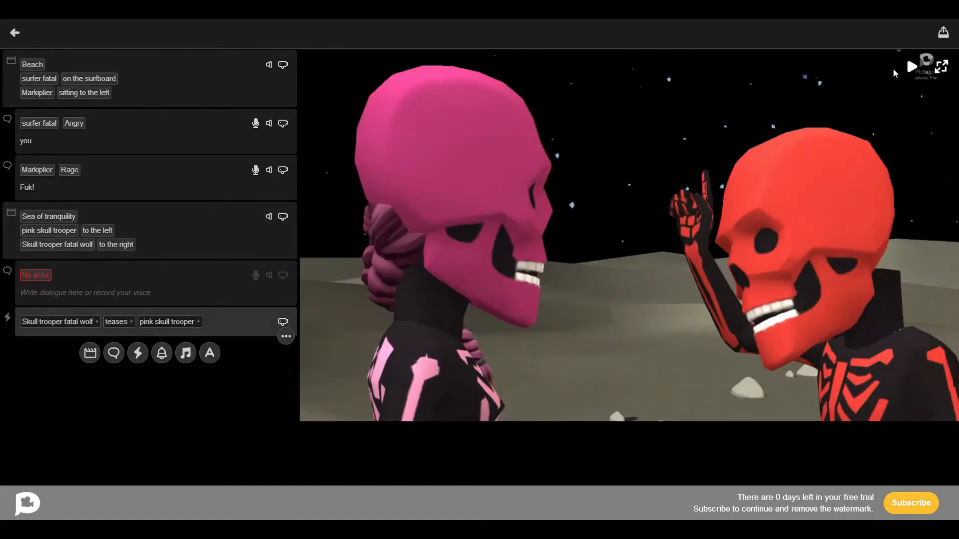
left_click(911, 67)
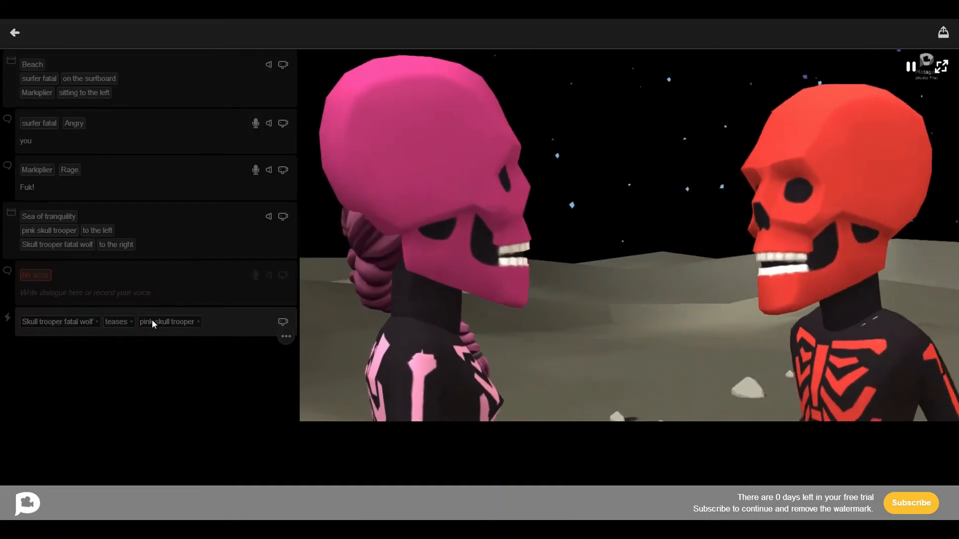
Change the interaction between the two skull troopers to Eskimo kiss and preview it.
left_click(129, 322)
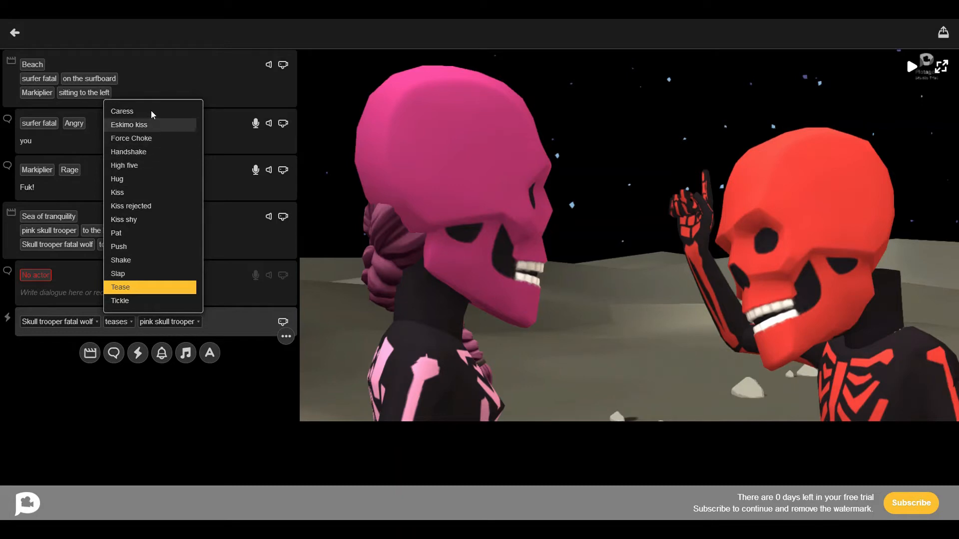
left_click(141, 125)
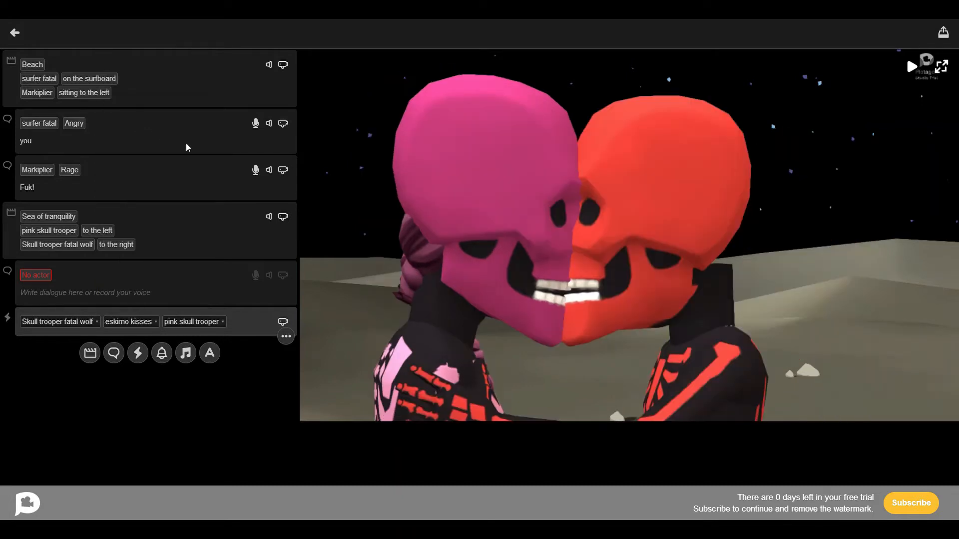
left_click(920, 68)
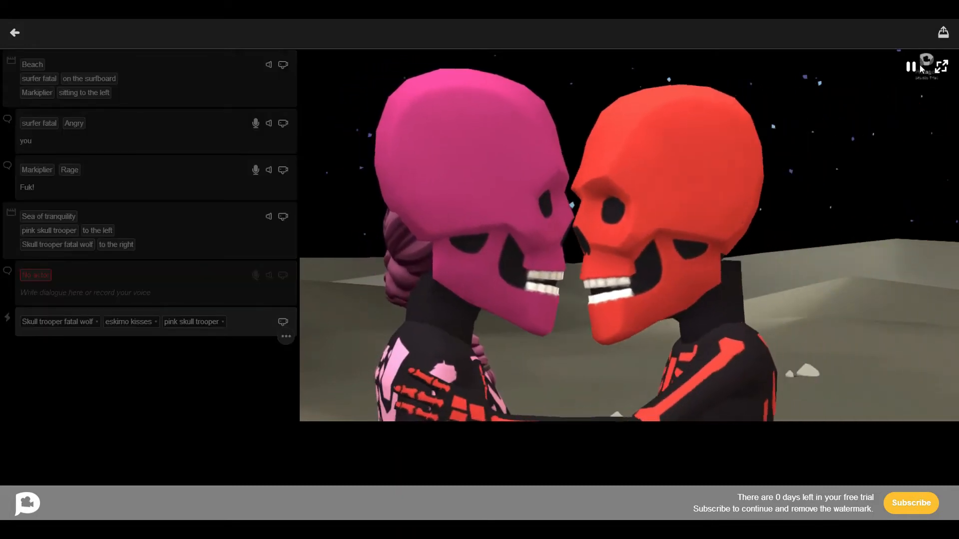
Change the interaction between the two skull troopers to Pat and preview it.
left_click(155, 321)
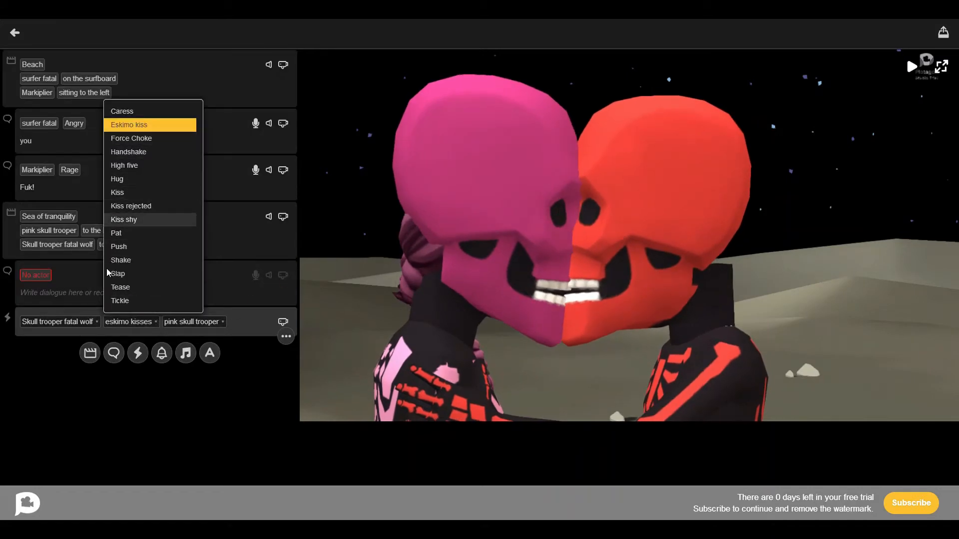
left_click(146, 232)
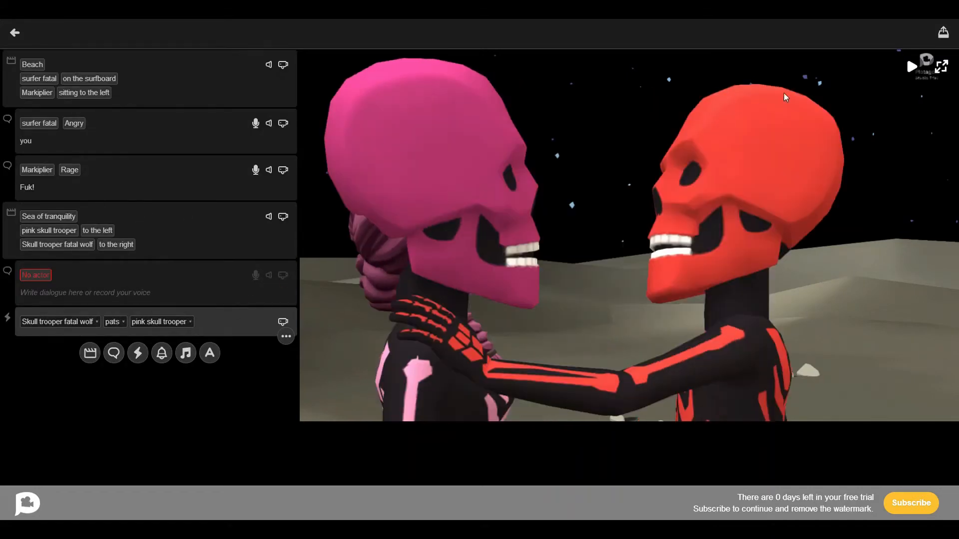
left_click(910, 67)
Add a centered, silent text line reading "4 hrs later", remove the extra empty text line, and preview the text.
left_click(209, 353)
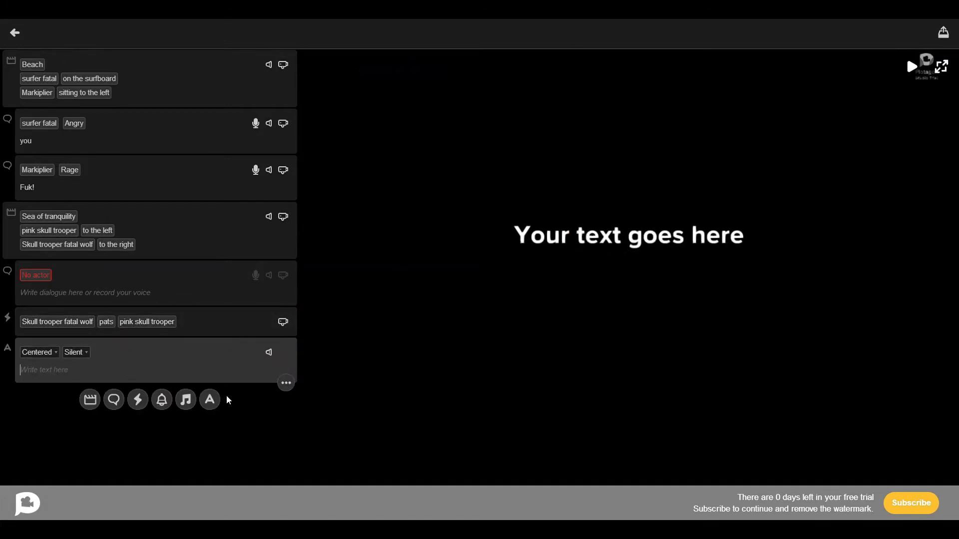
left_click(213, 399)
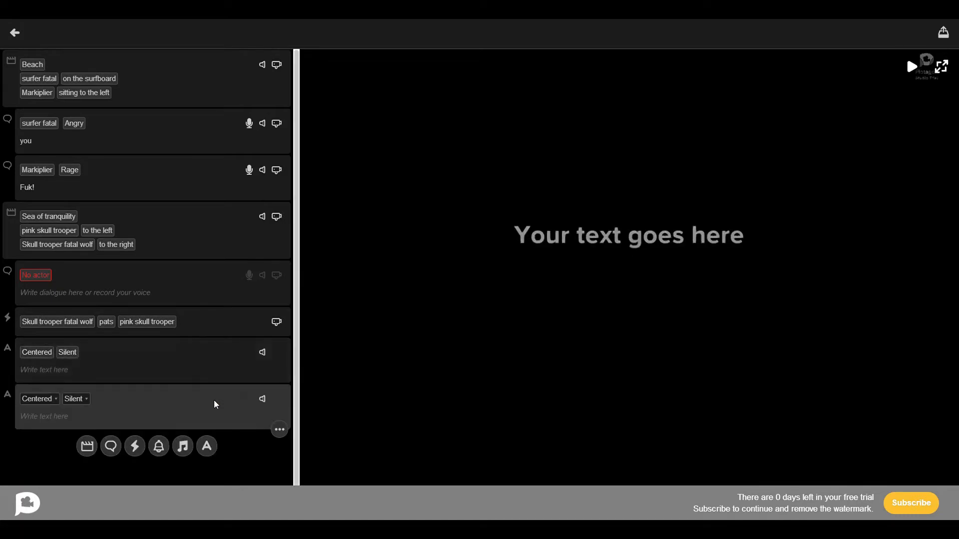
left_click(278, 429)
left_click(279, 409)
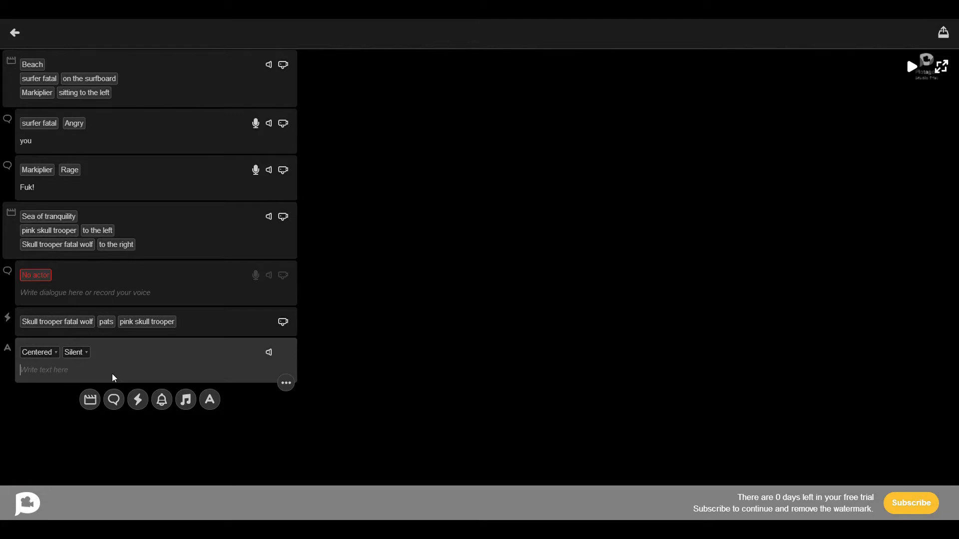
type("4 hrs later")
left_click(910, 66)
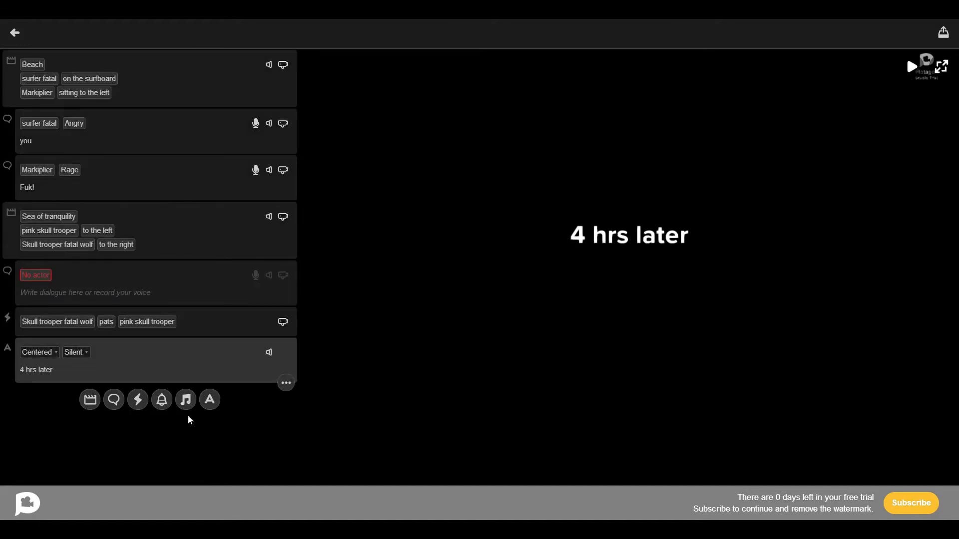
Add a music line below the "4 hrs later" text and set it to Background - Chillwave Slam.
left_click(188, 399)
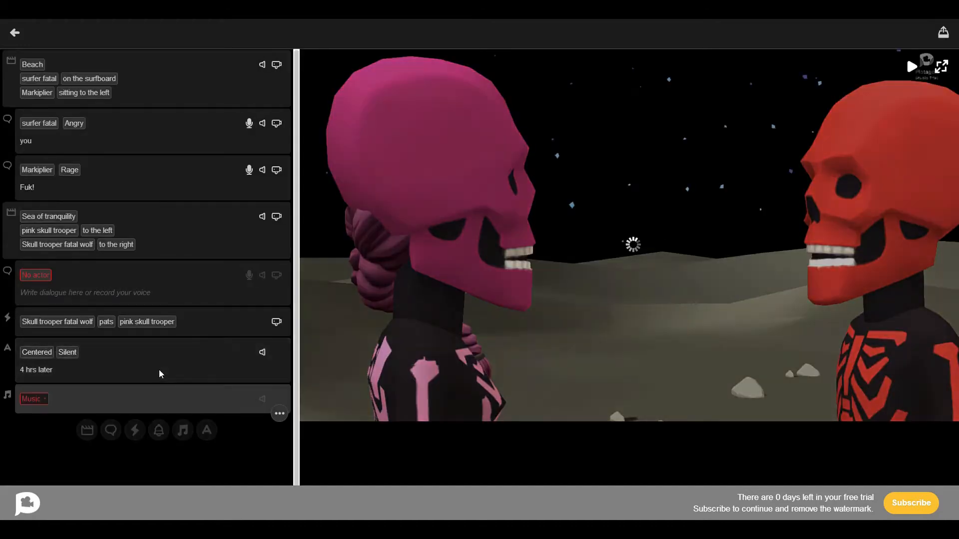
left_click(36, 397)
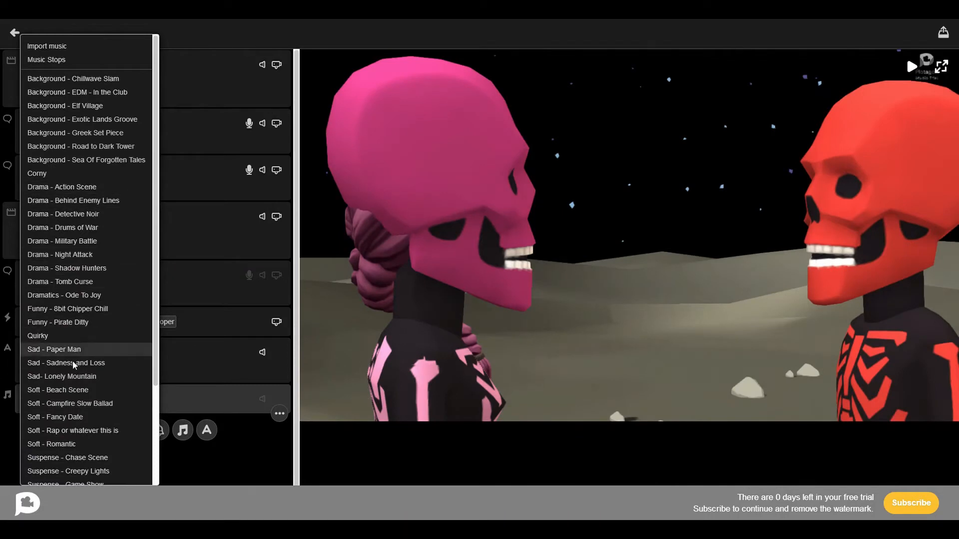
scroll(75, 367, "down", 3)
scroll(74, 414, "up", 3)
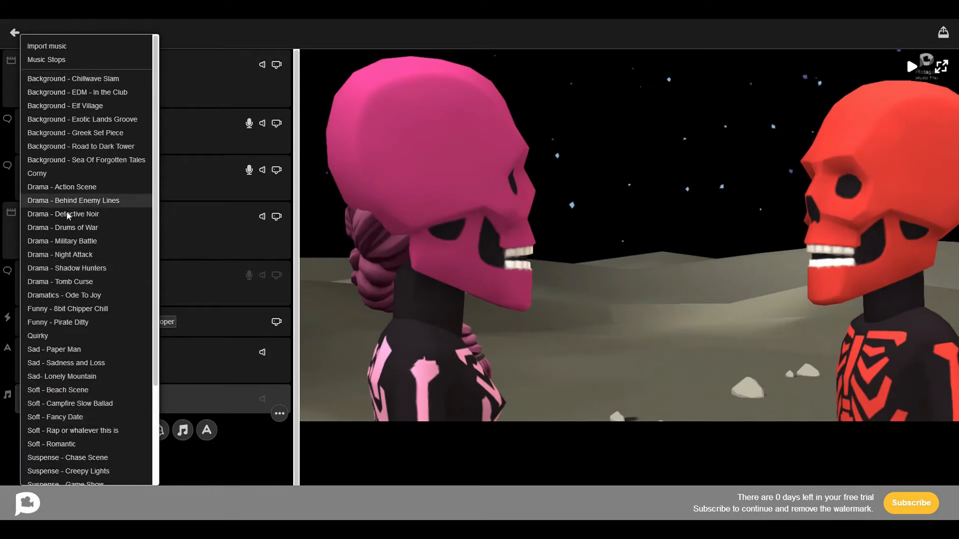
scroll(67, 216, "down", 3)
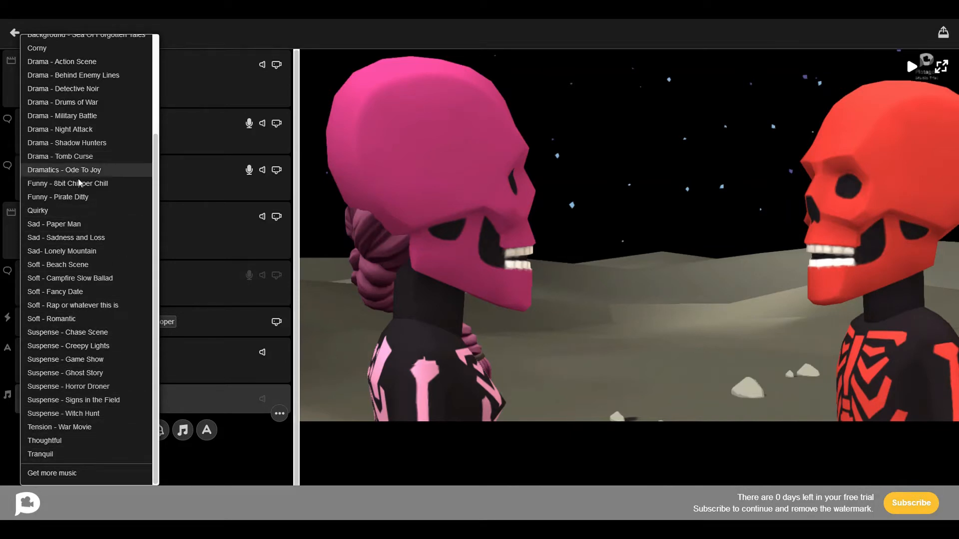
scroll(75, 220, "up", 2)
scroll(100, 225, "up", 1)
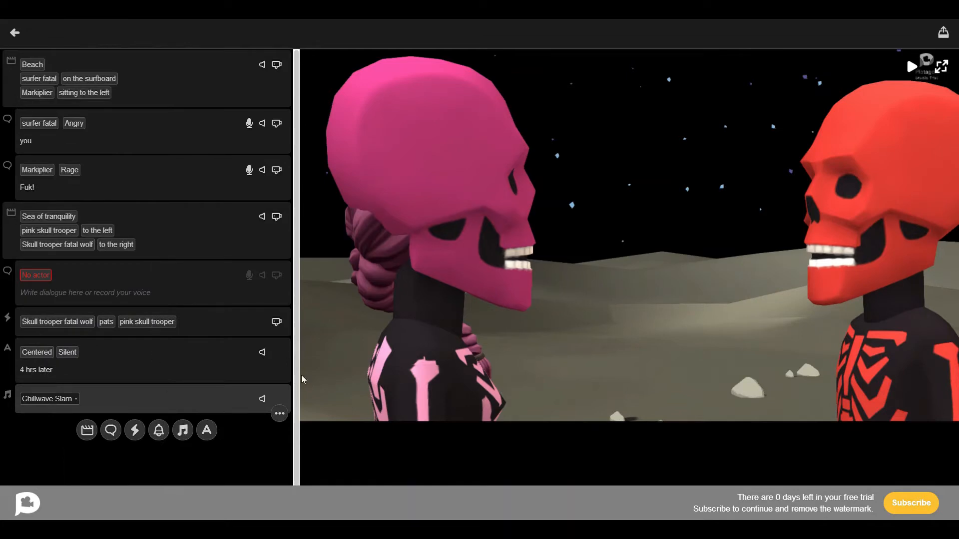
Add an empty dialogue line for pink skull trooper after the music line and preview it.
left_click(110, 430)
left_click(35, 427)
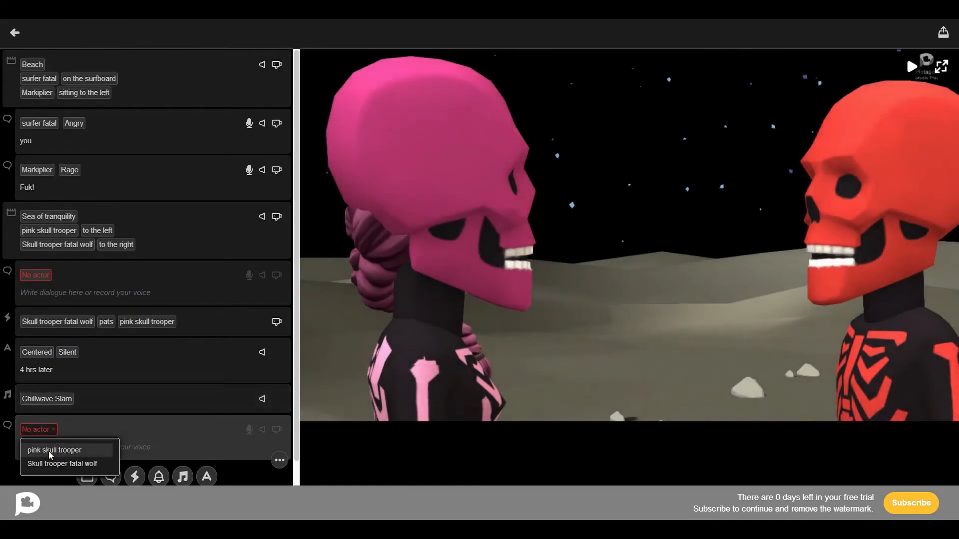
left_click(49, 451)
left_click(911, 68)
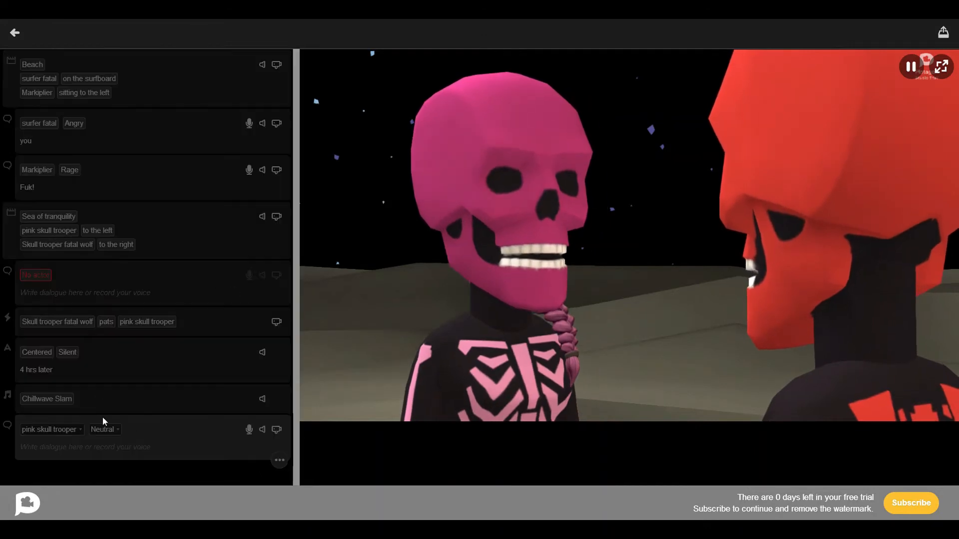
Replace the Chillwave Slam music with the imported audio track RSKGrime - Submerge.
left_click(47, 399)
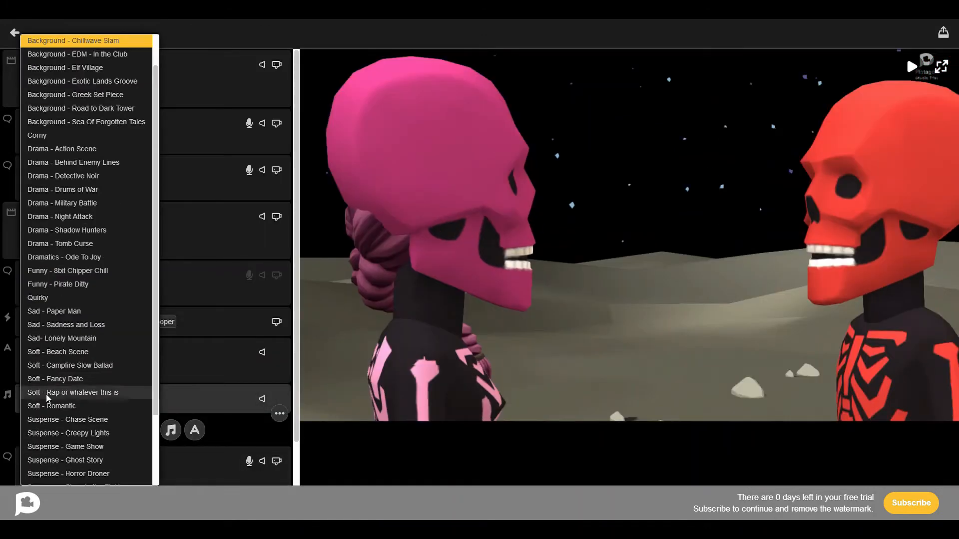
scroll(107, 48, "up", 1)
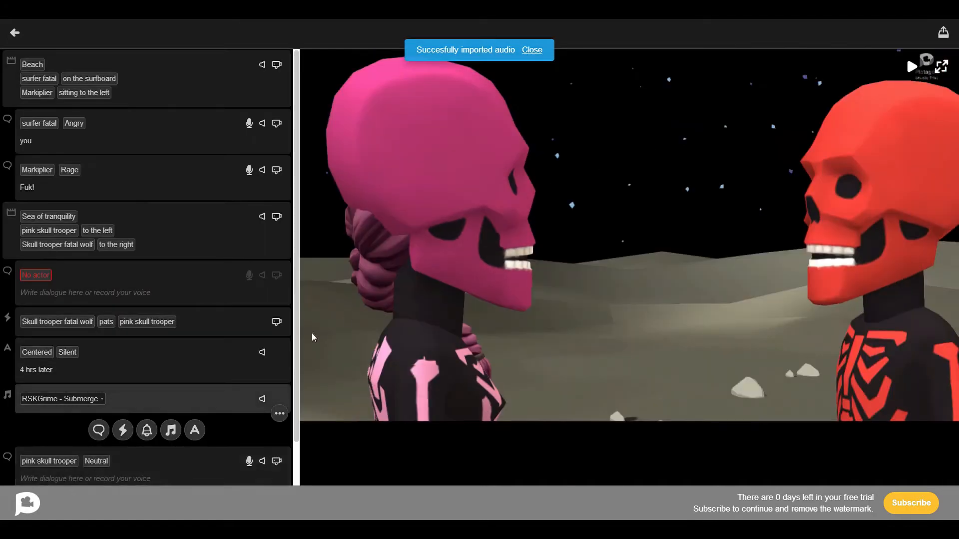
scroll(223, 440, "down", 1)
left_click(175, 419)
left_click(70, 354)
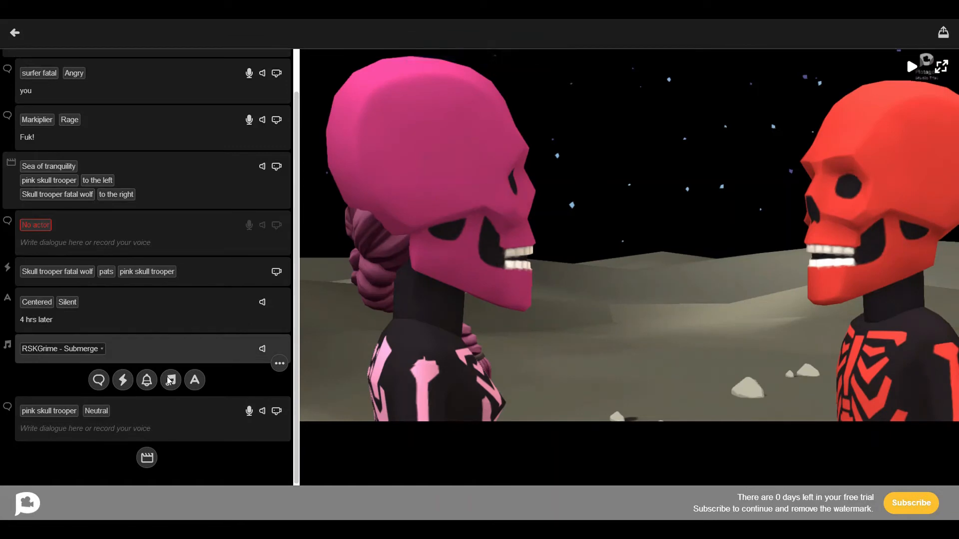
Add a Beep sound effect below the RSKGrime - Submerge music line and preview it.
left_click(147, 381)
left_click(35, 381)
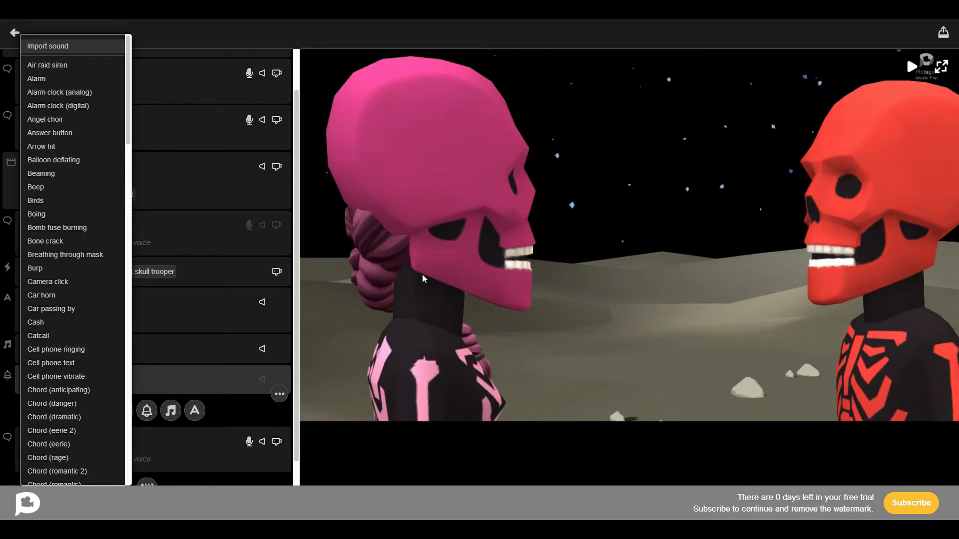
left_click(431, 291)
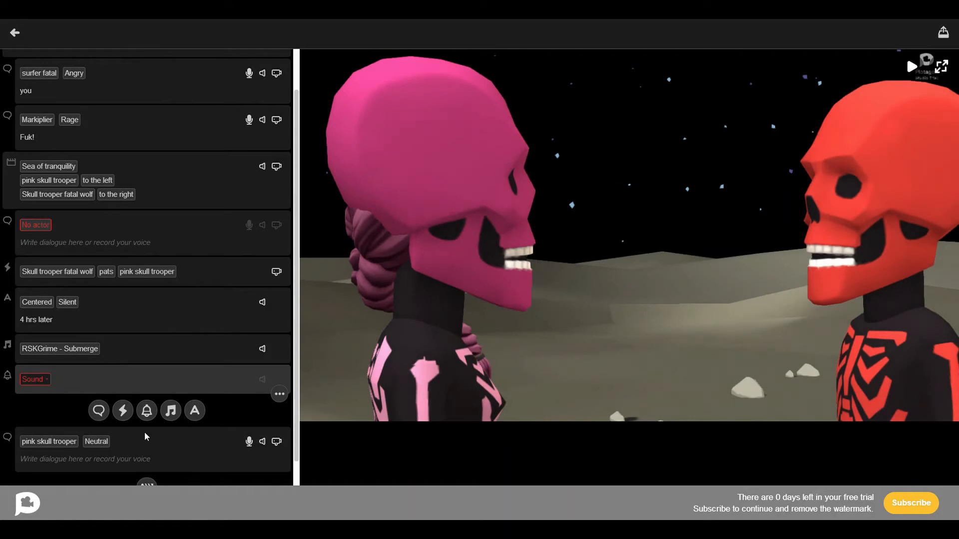
left_click(44, 378)
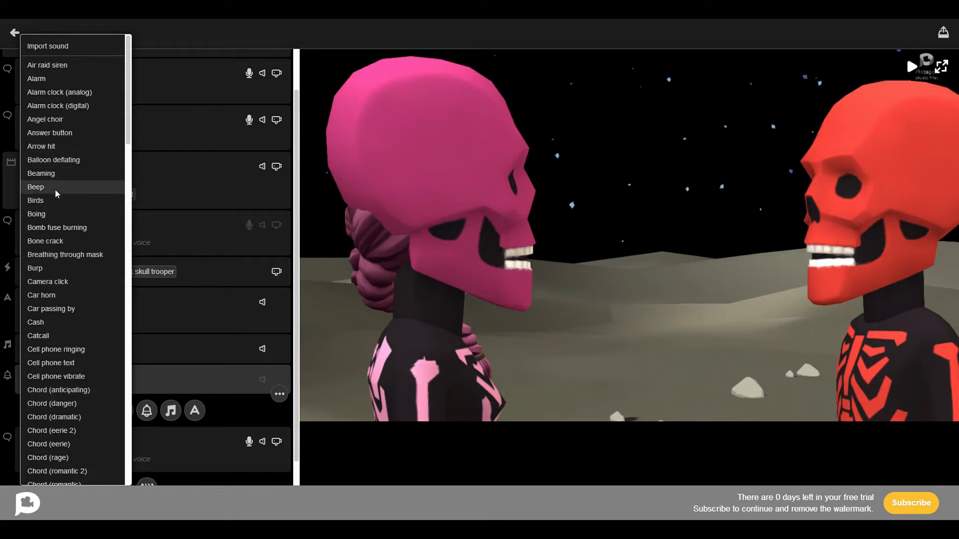
left_click(55, 192)
left_click(912, 66)
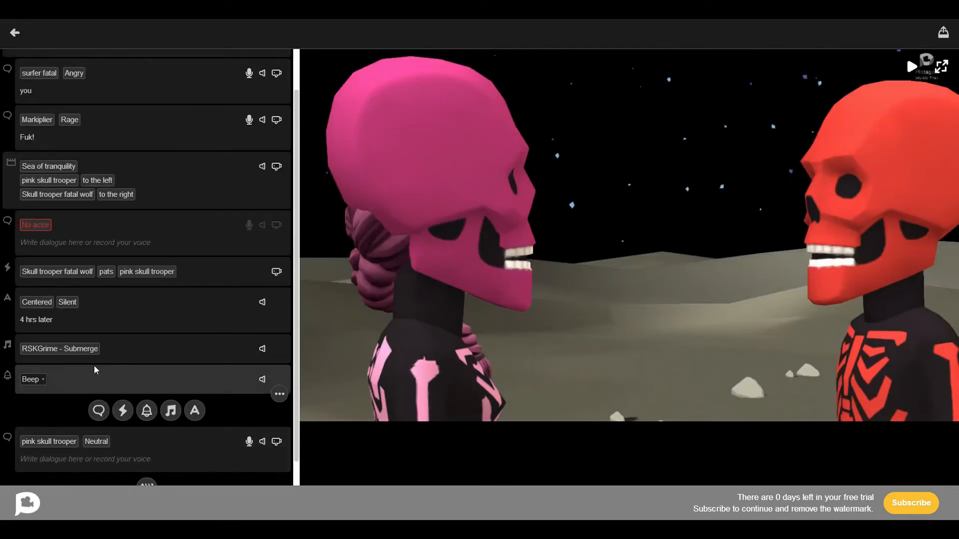
left_click(33, 381)
scroll(37, 415, "down", 10)
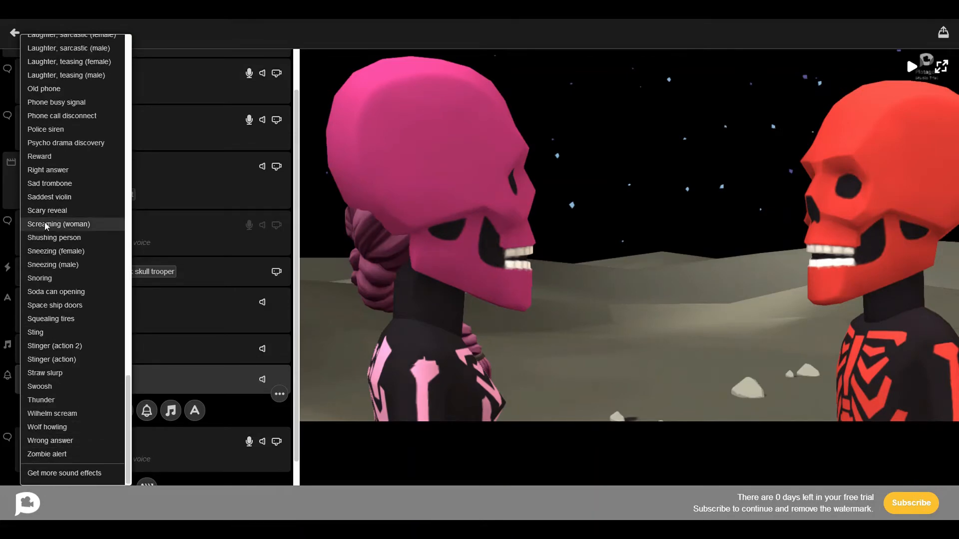
scroll(35, 295, "up", 10)
scroll(67, 266, "down", 10)
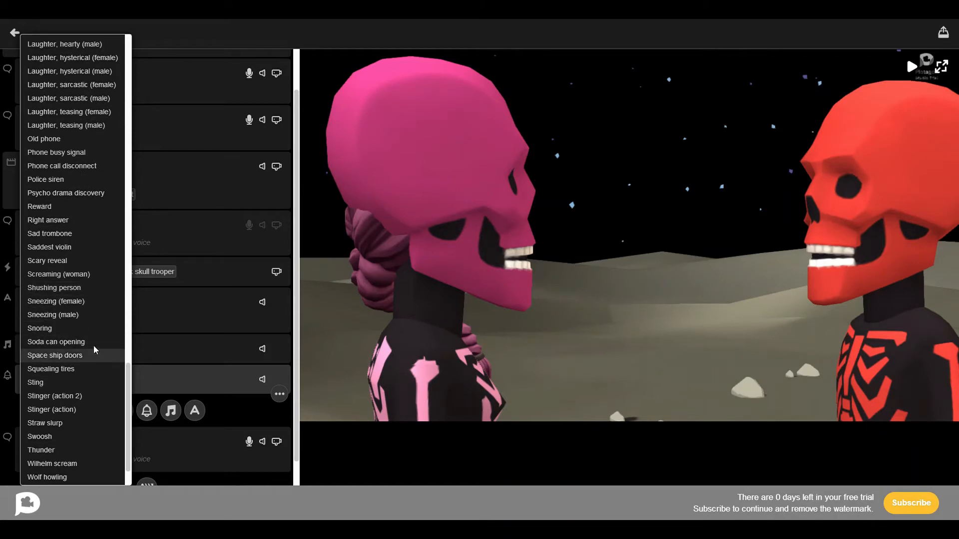
left_click(344, 251)
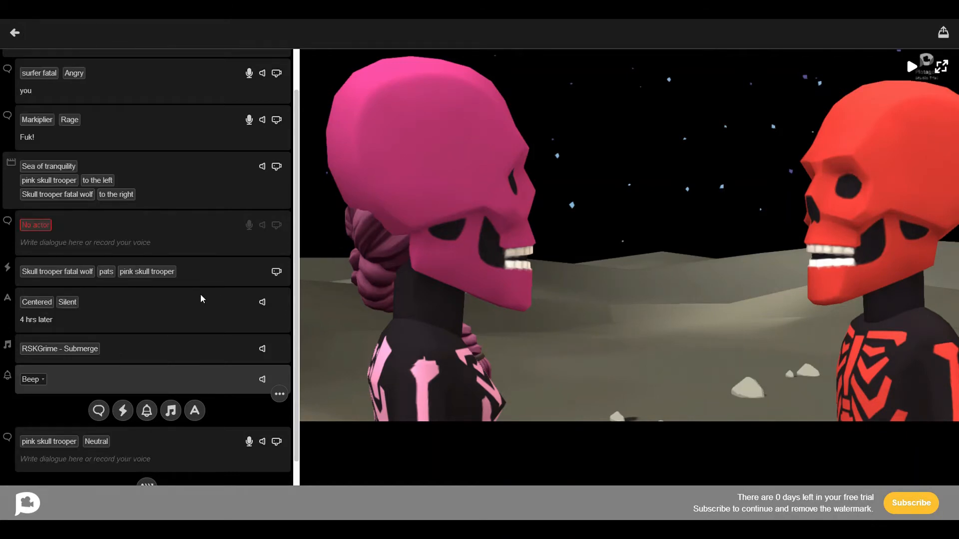
scroll(202, 298, "up", 1)
left_click(180, 91)
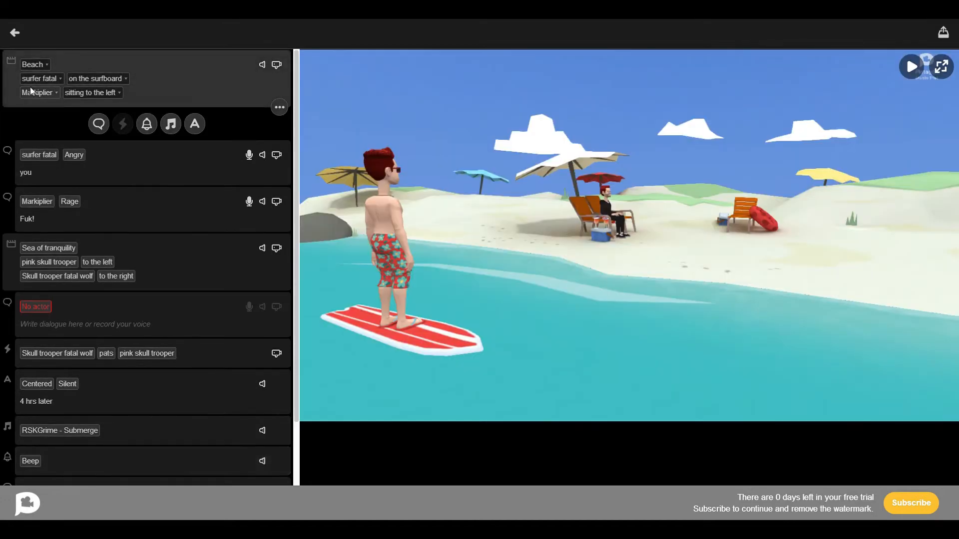
scroll(160, 374, "down", 3)
Give pink skull trooper's empty dialogue line a camera setting and switch it from dialogue mode to moving left.
left_click(167, 391)
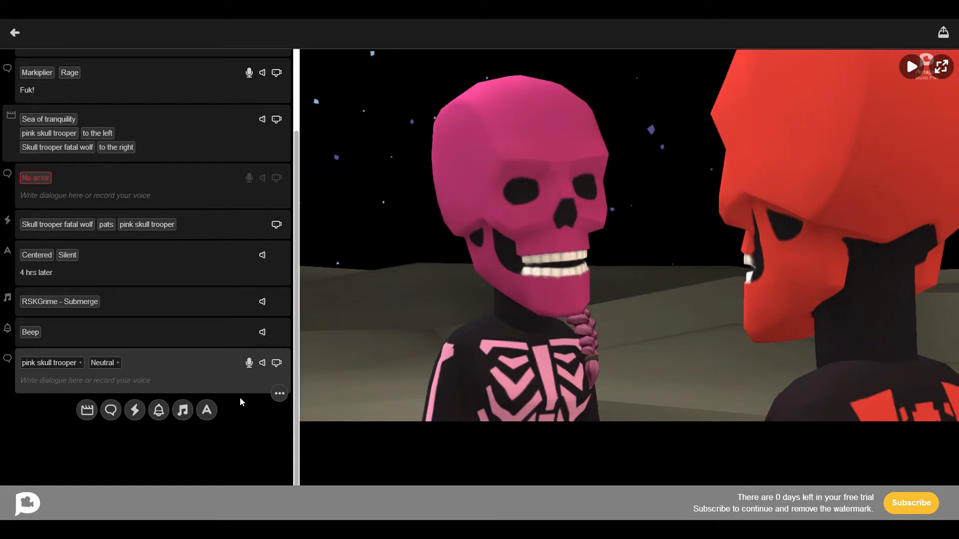
left_click(276, 364)
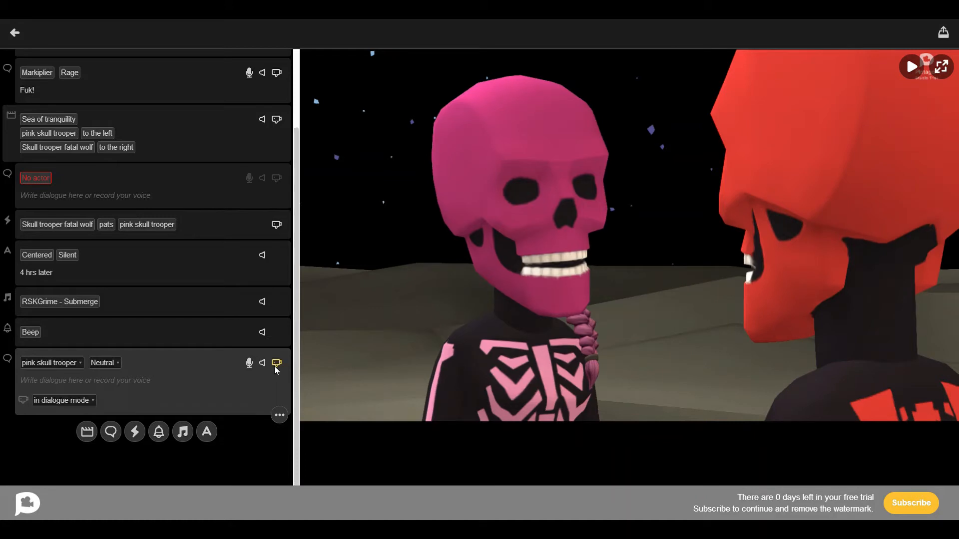
left_click(86, 401)
scroll(92, 404, "down", 1)
left_click(94, 436)
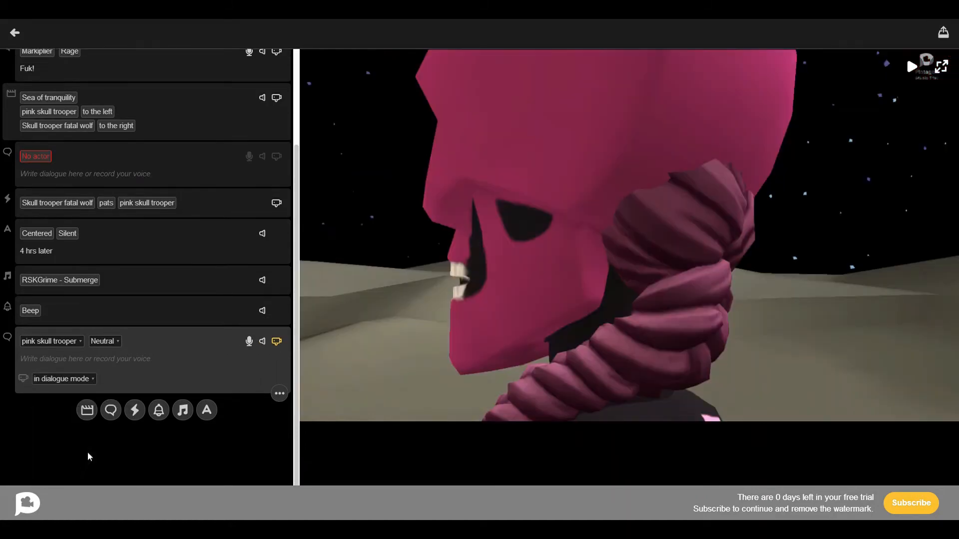
Set the moving camera to start from Establishing Spot and look at Between.
left_click(101, 379)
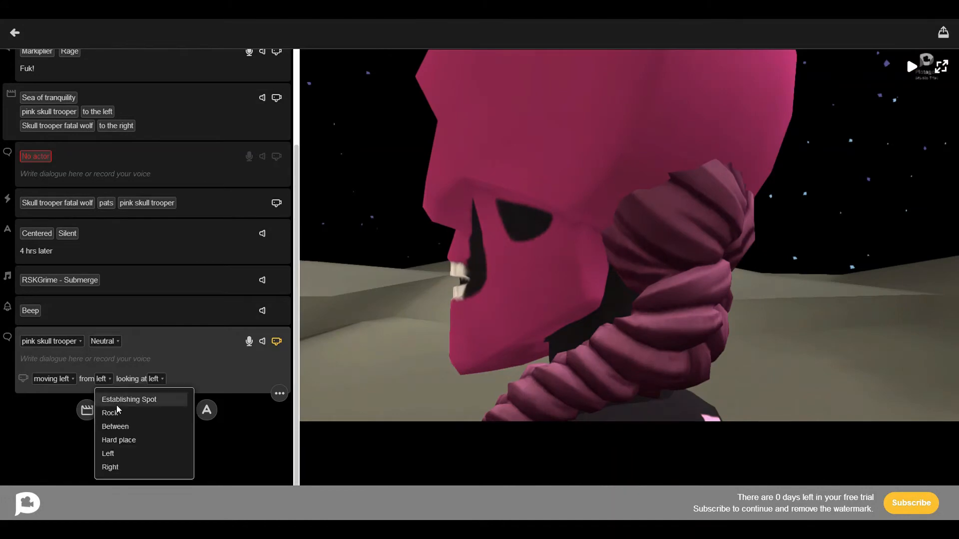
left_click(127, 404)
left_click(197, 381)
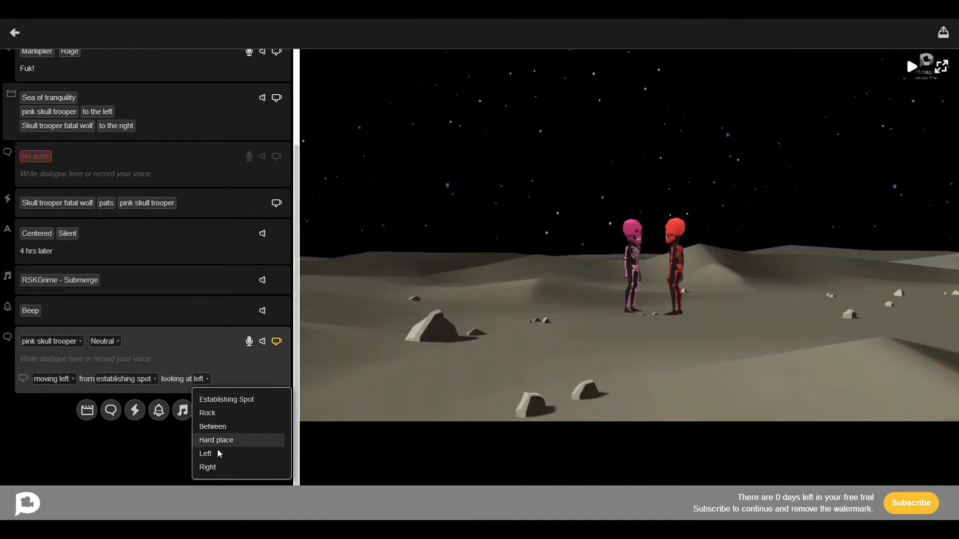
left_click(216, 426)
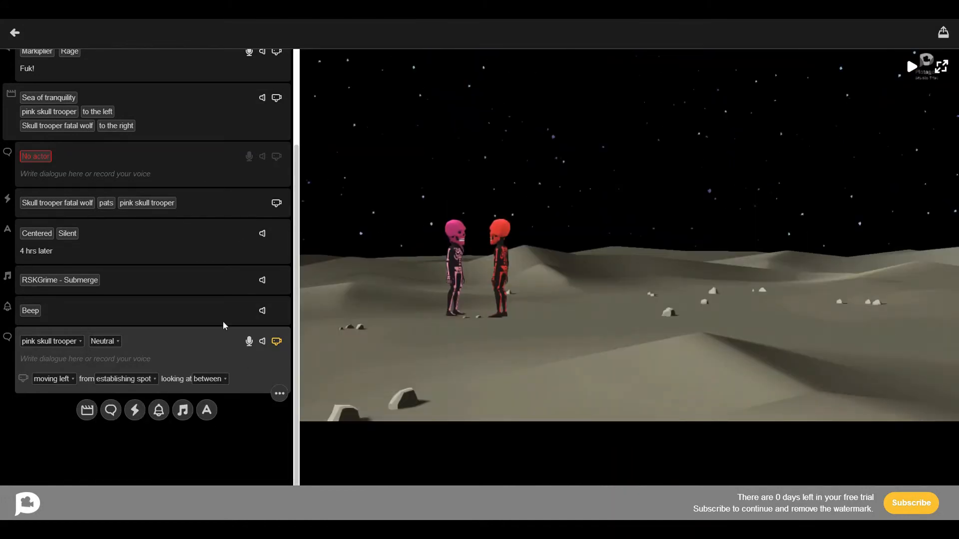
Add another empty dialogue line for pink skull trooper at the end of the scene.
left_click(110, 410)
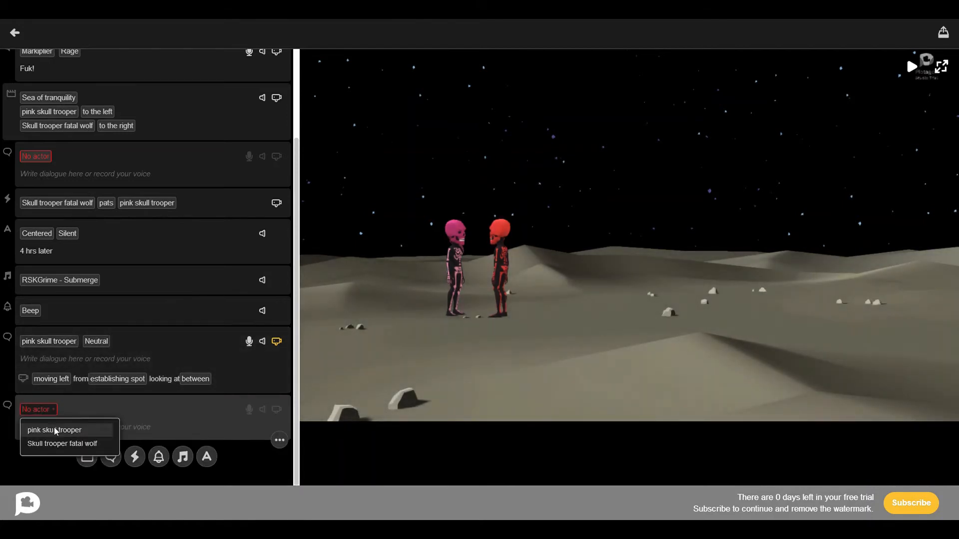
left_click(57, 429)
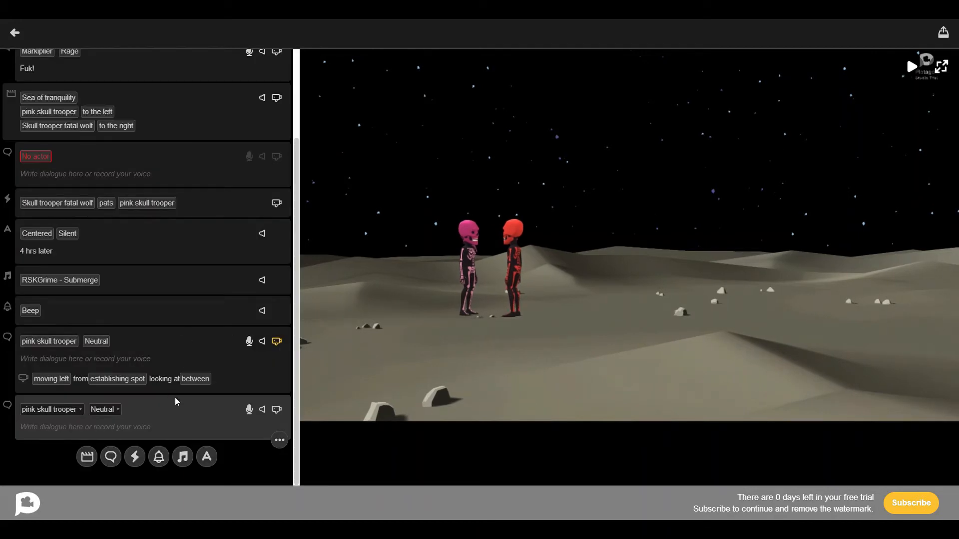
left_click(161, 368)
left_click(165, 294)
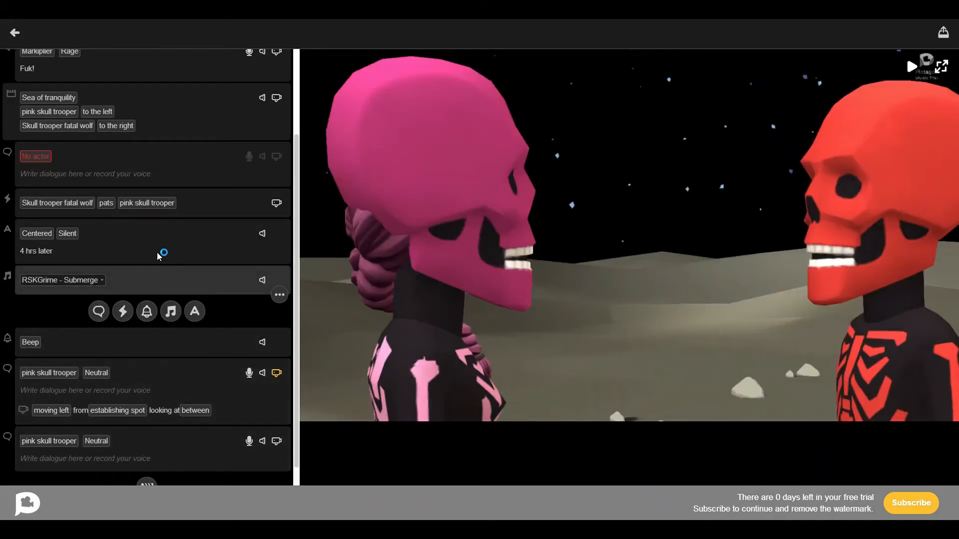
left_click(159, 256)
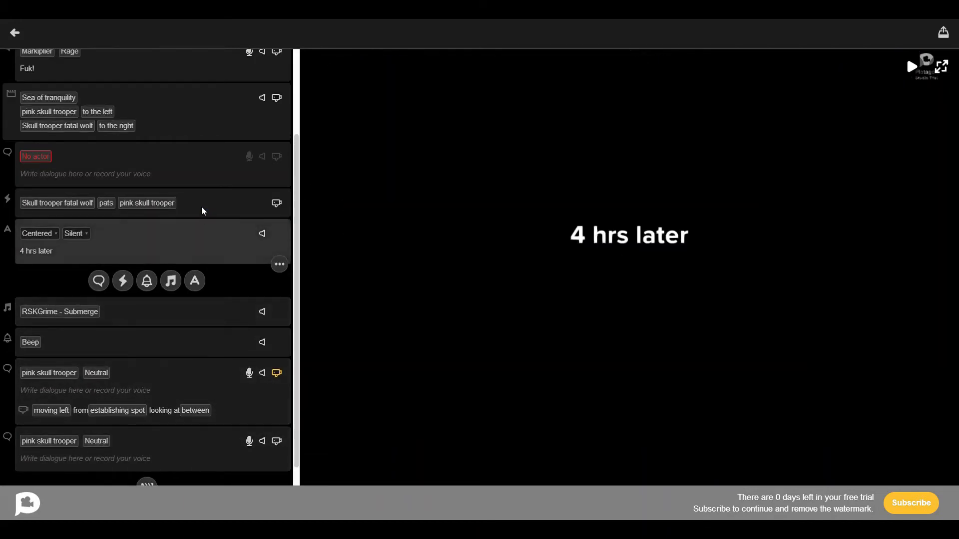
scroll(127, 389, "down", 2)
left_click(130, 370)
left_click(172, 318)
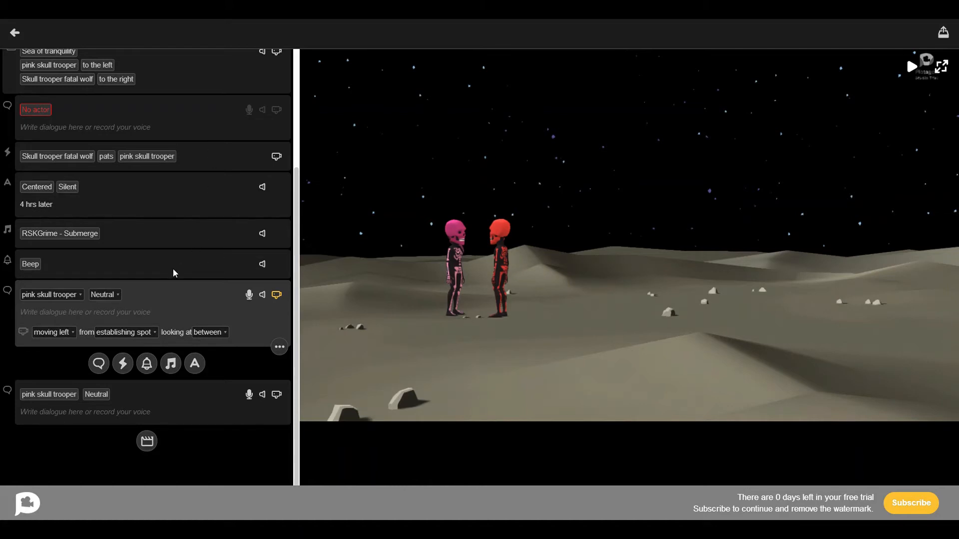
Turn the volume of pink skull trooper's moving-left dialogue line down to minimum and back up to maximum.
scroll(169, 258, "up", 3)
scroll(190, 377, "down", 3)
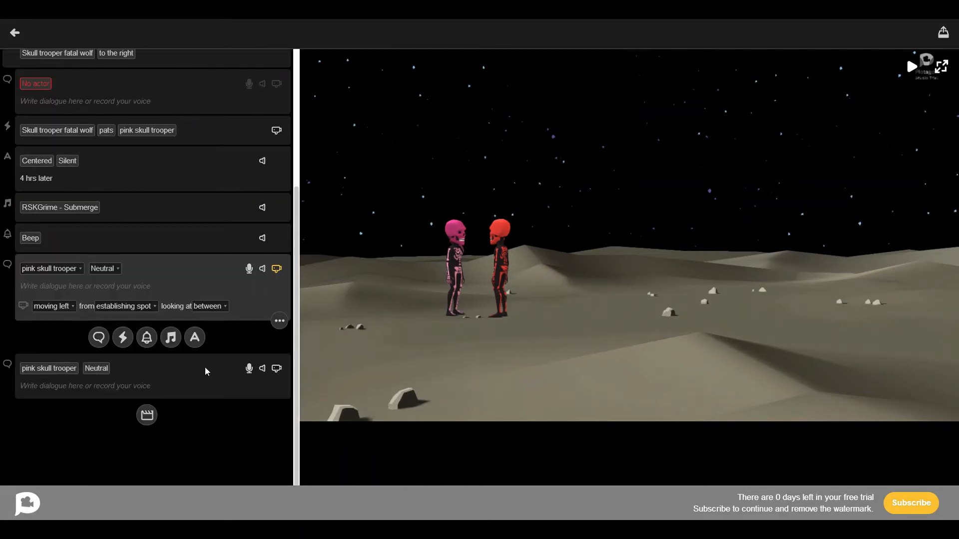
left_click(262, 268)
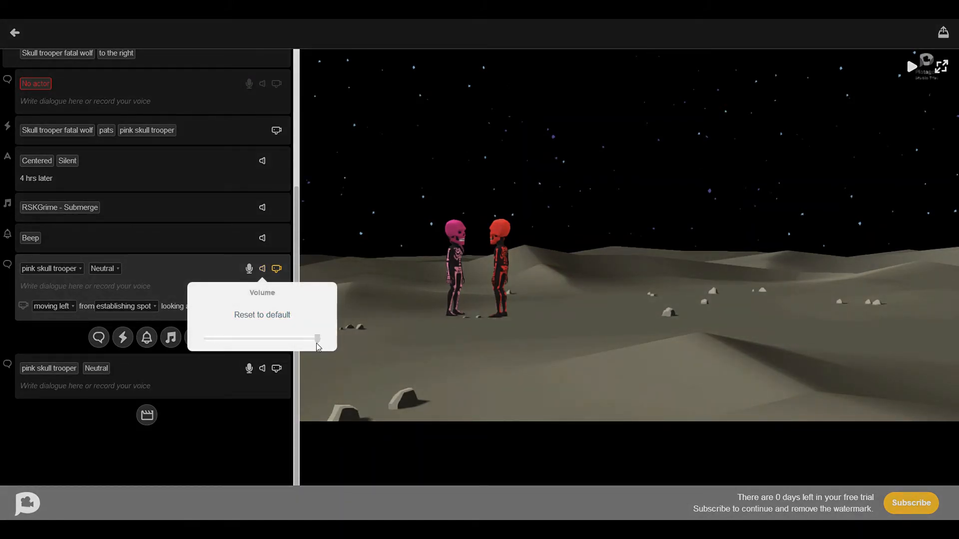
left_click_drag(316, 338, 127, 340)
left_click_drag(195, 333, 430, 322)
left_click(363, 275)
Record a short voice clip for pink skull trooper's moving-left dialogue line, accept it and play the video.
left_click(250, 269)
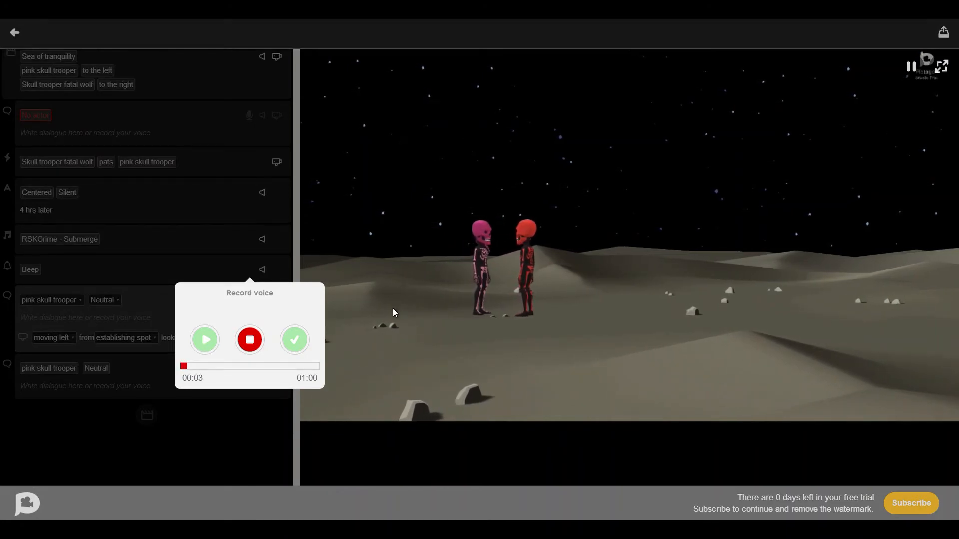
left_click(249, 339)
left_click(294, 339)
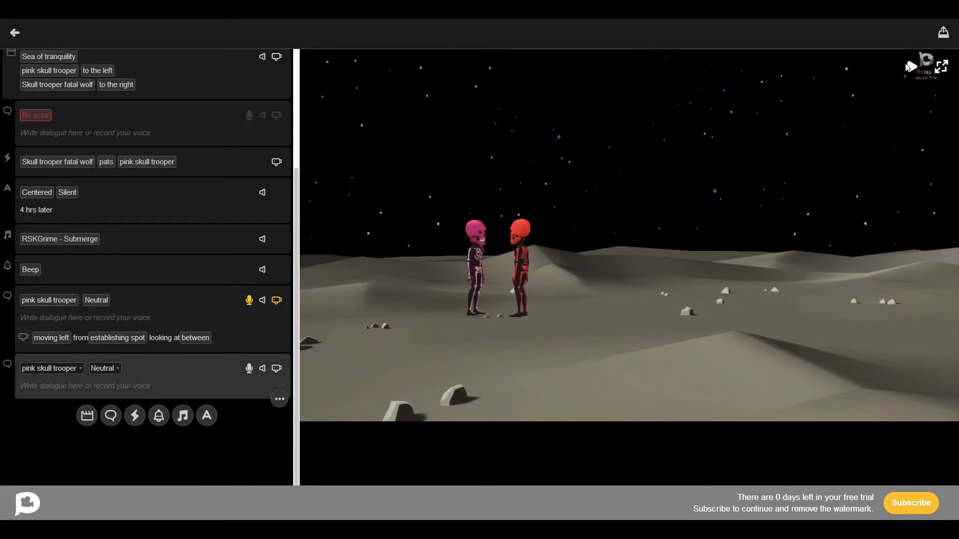
left_click(910, 66)
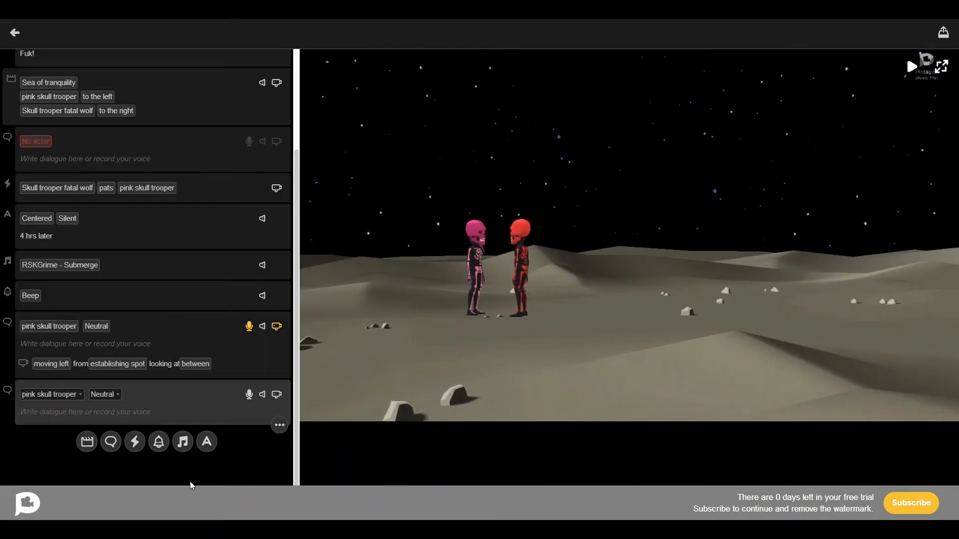
Mute the voice recording on pink skull trooper's moving-left dialogue line.
left_click(262, 327)
left_click(249, 328)
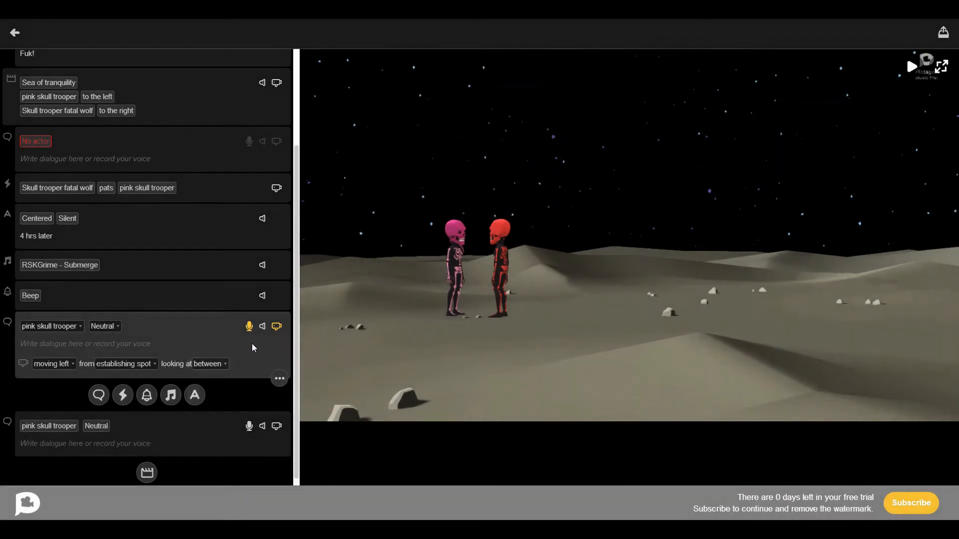
left_click(249, 327)
left_click(250, 459)
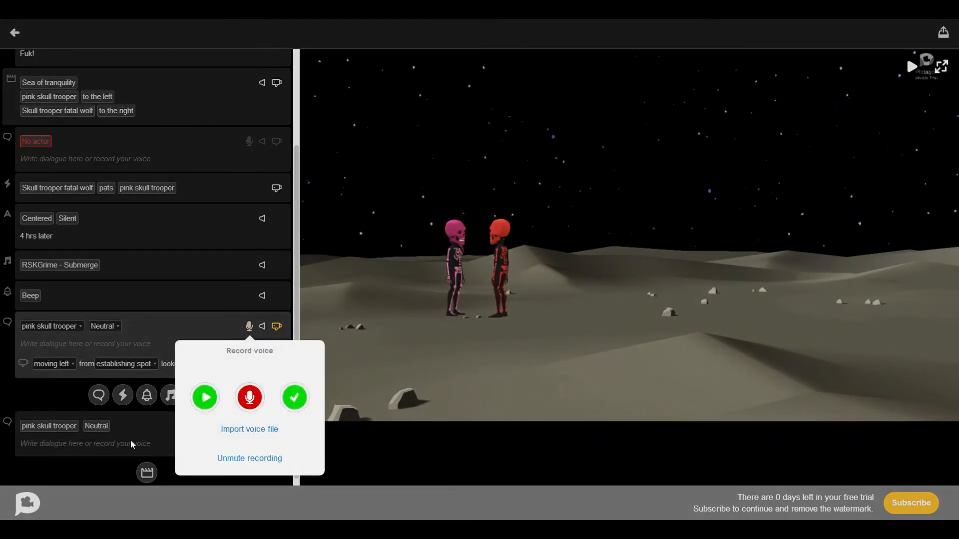
left_click(297, 401)
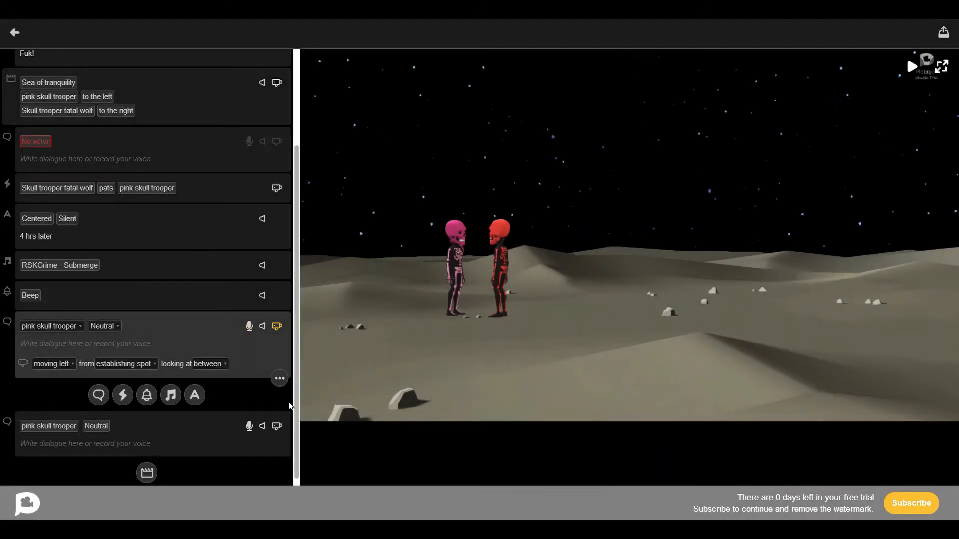
Change the actor of the last empty dialogue line to Skull trooper fatal wolf.
left_click(67, 427)
left_click(50, 400)
left_click(55, 427)
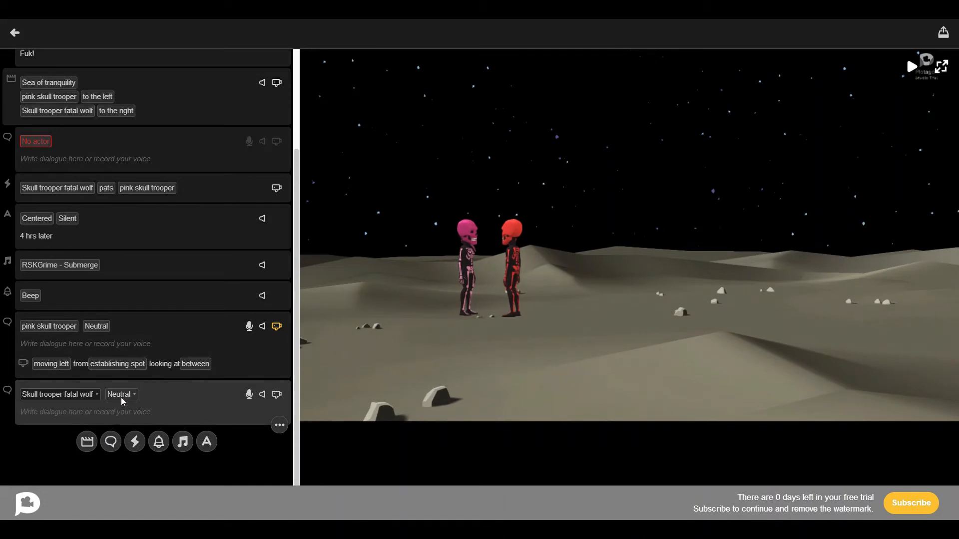
Record a voice clip of about 3 seconds for Skull trooper fatal wolf's dialogue line, accept it and preview it.
left_click(248, 394)
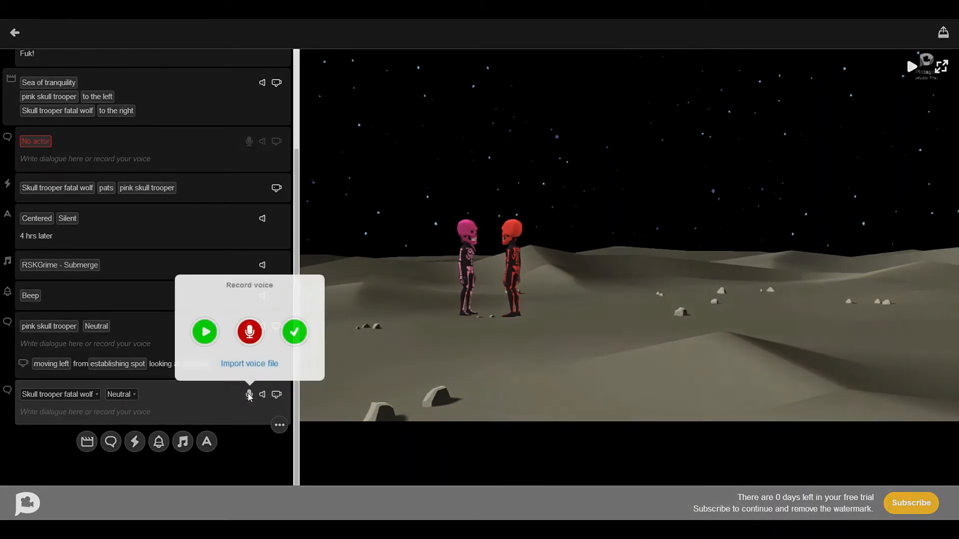
left_click(250, 332)
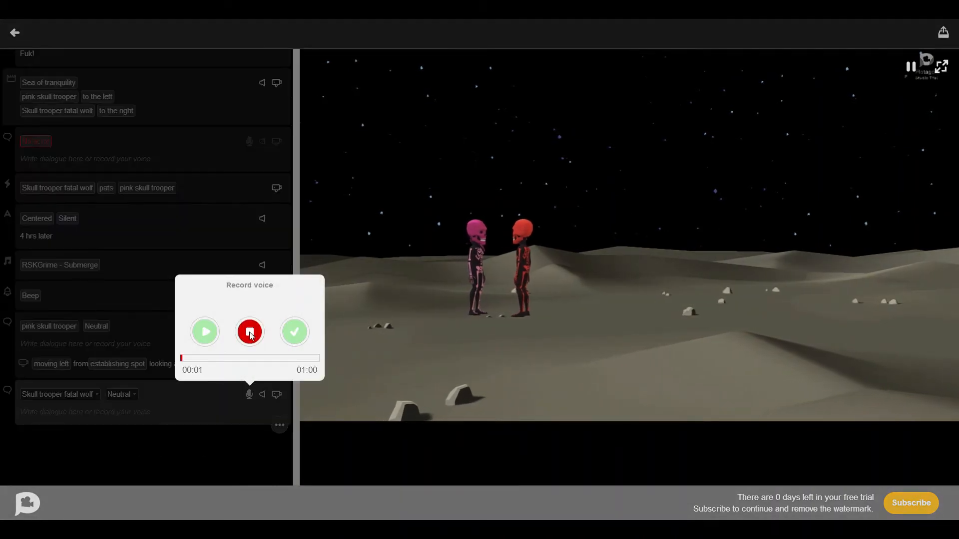
left_click(250, 332)
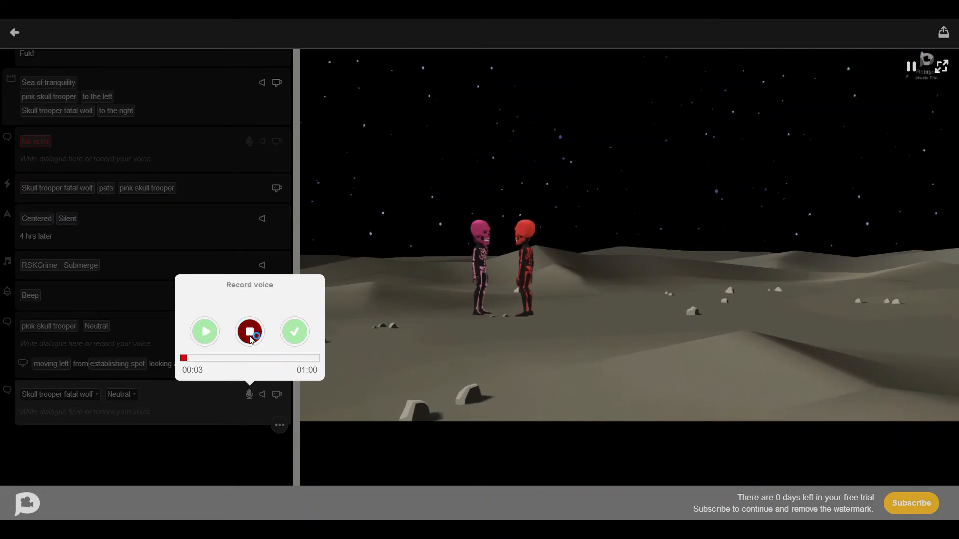
left_click(295, 331)
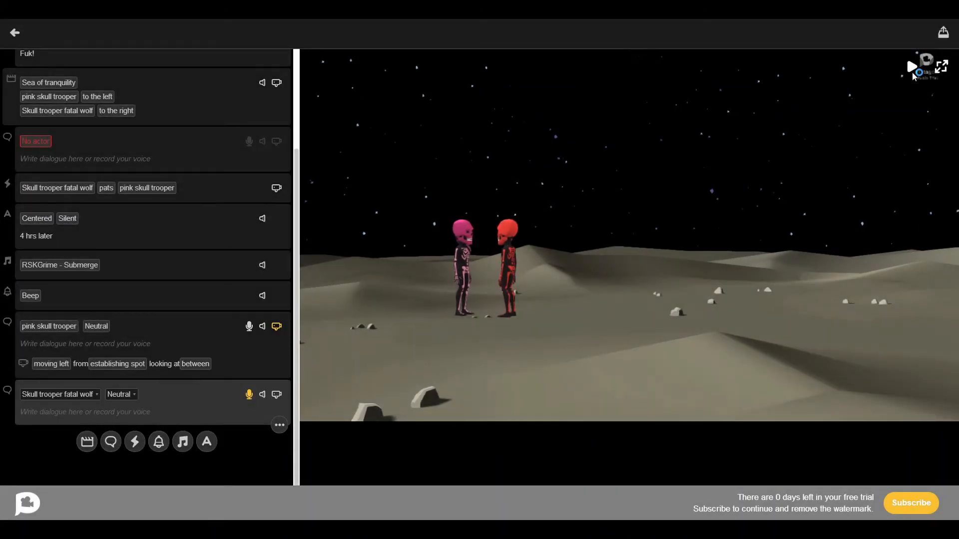
left_click(914, 68)
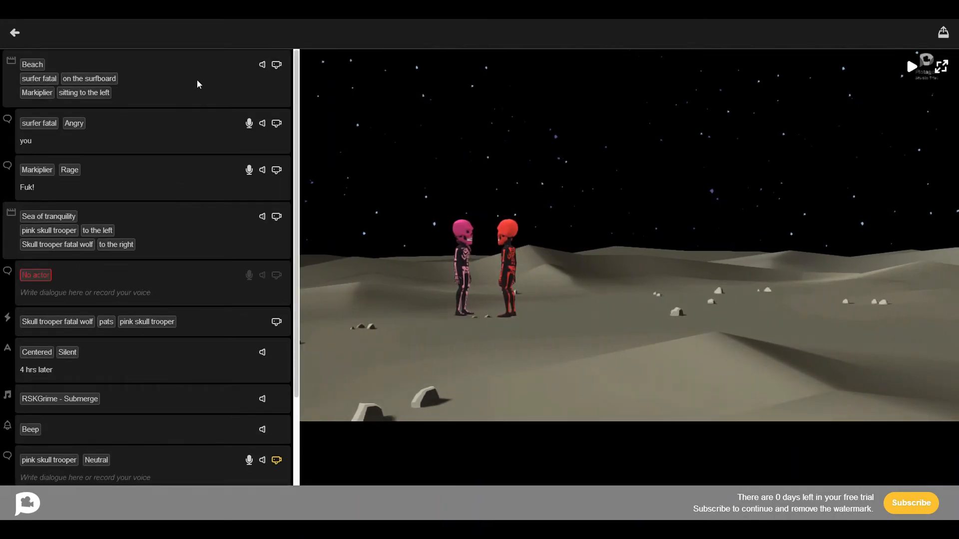
Start creating a new character from the Beach scene's surfer fatal actor choice and make it male.
left_click(198, 84)
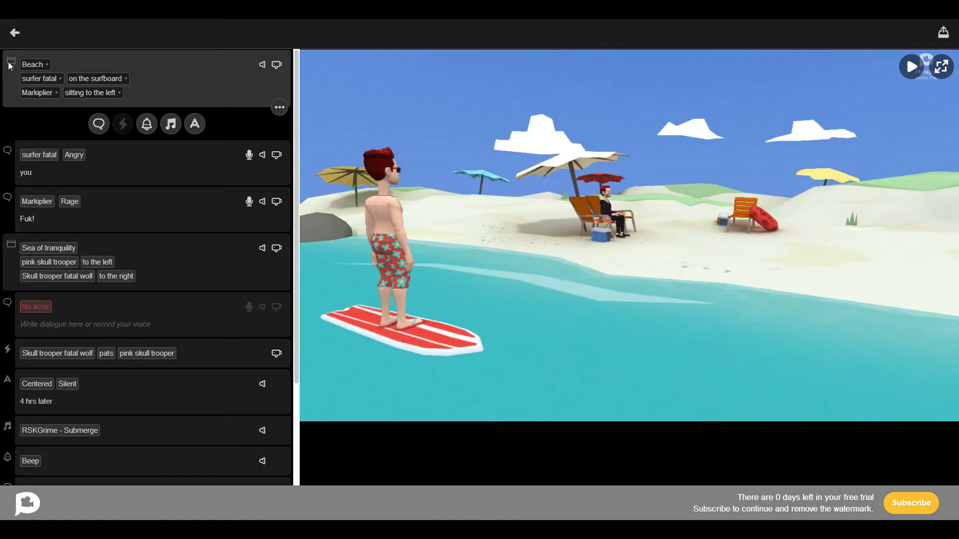
left_click(29, 80)
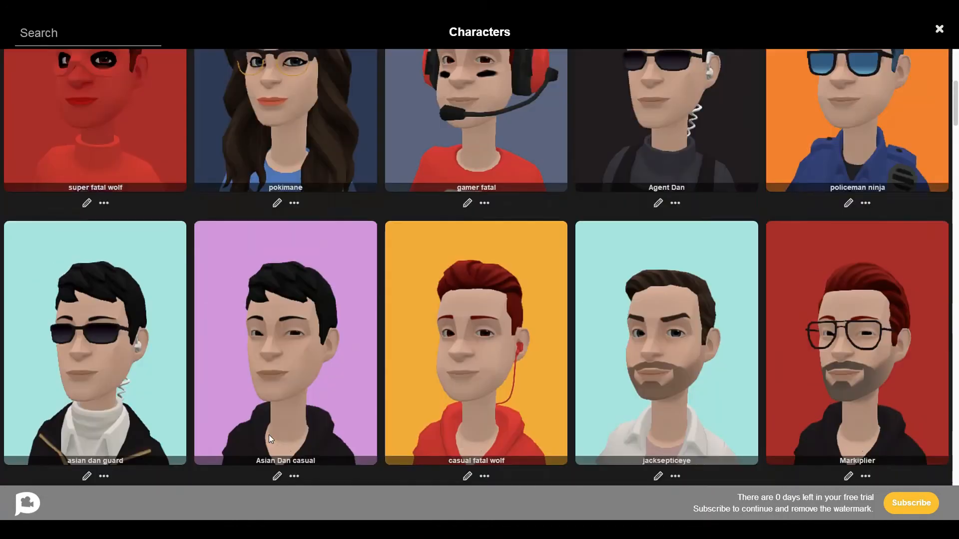
scroll(319, 480, "up", 8)
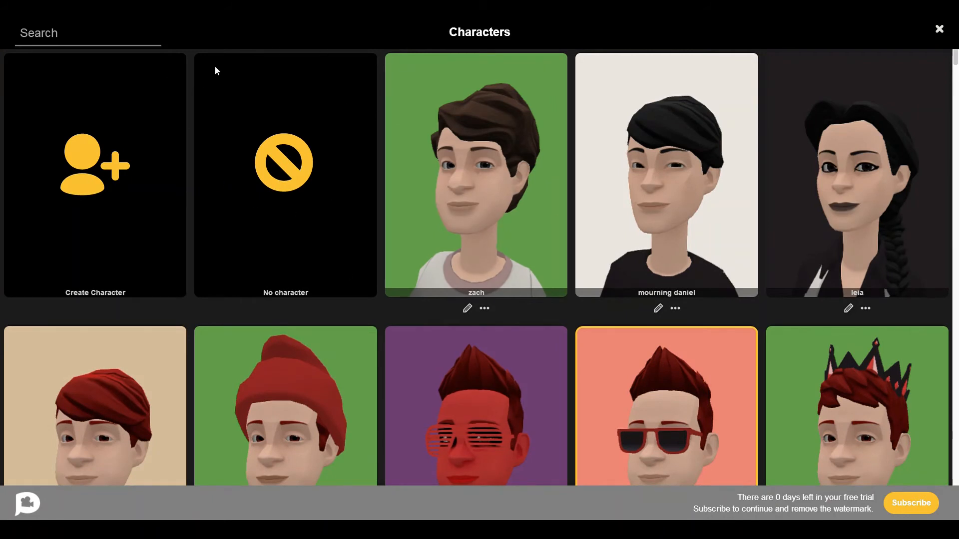
left_click(599, 95)
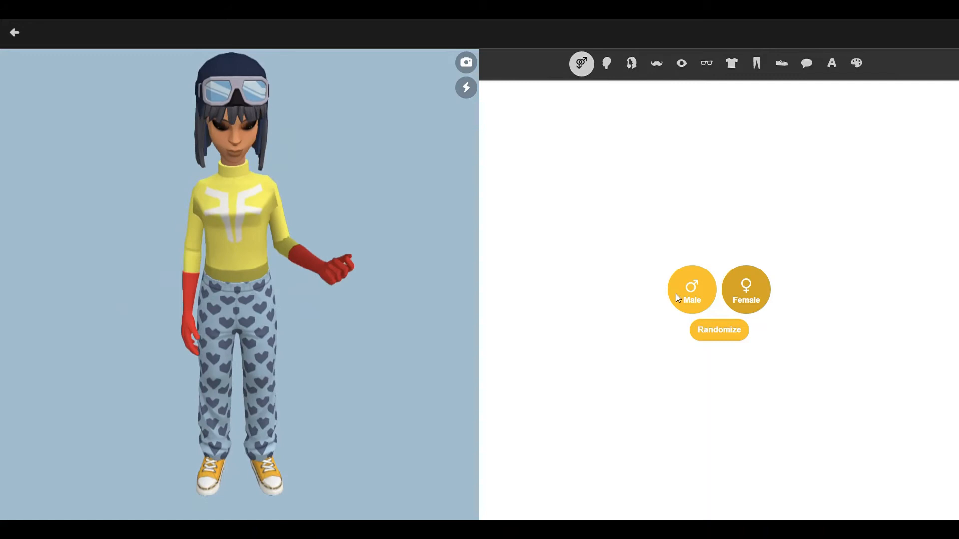
left_click(678, 295)
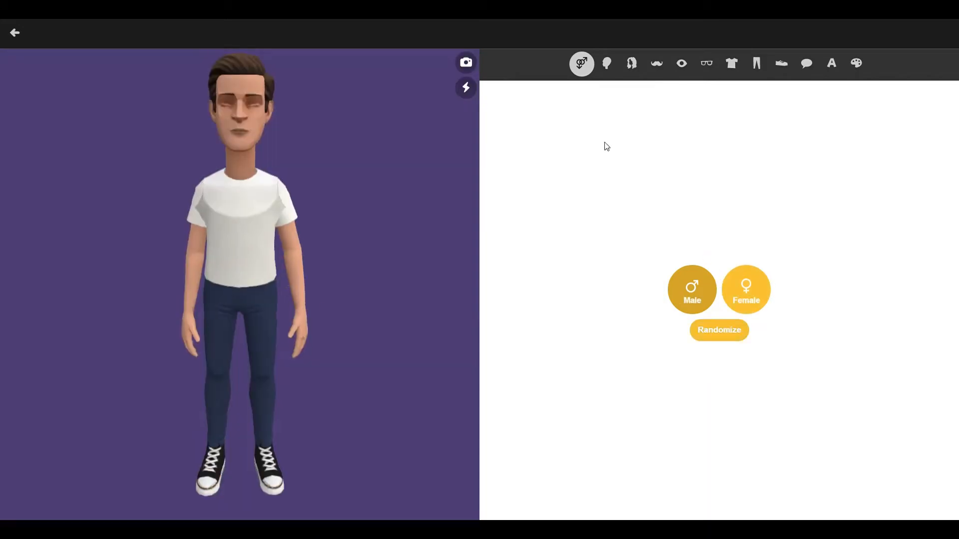
Look through the tops and trousers available for the new male character.
left_click(708, 66)
left_click(732, 64)
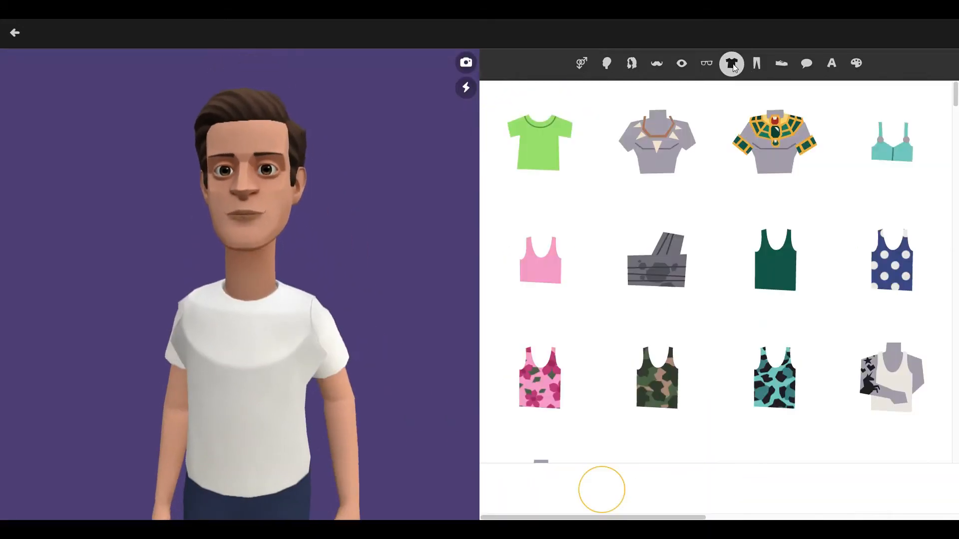
scroll(669, 275, "down", 15)
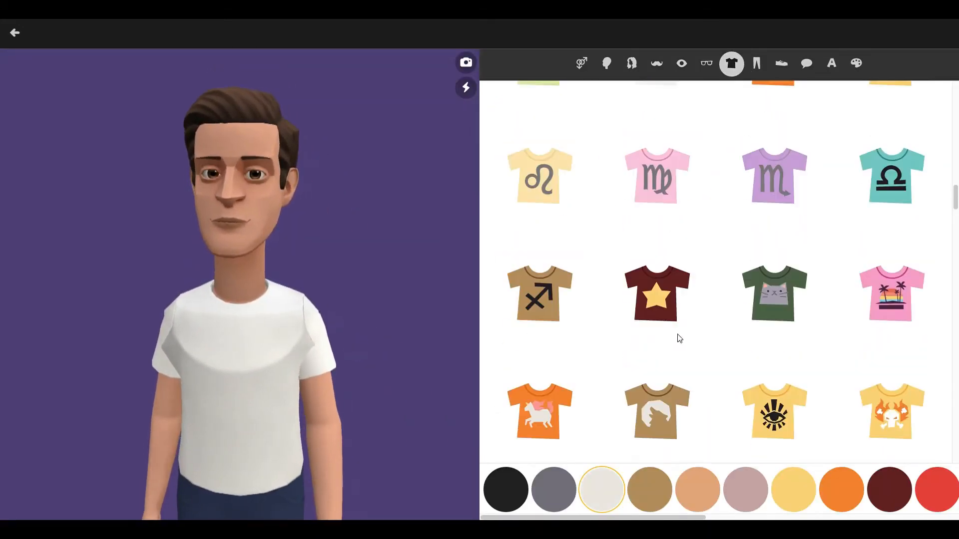
scroll(679, 338, "down", 10)
scroll(651, 373, "down", 5)
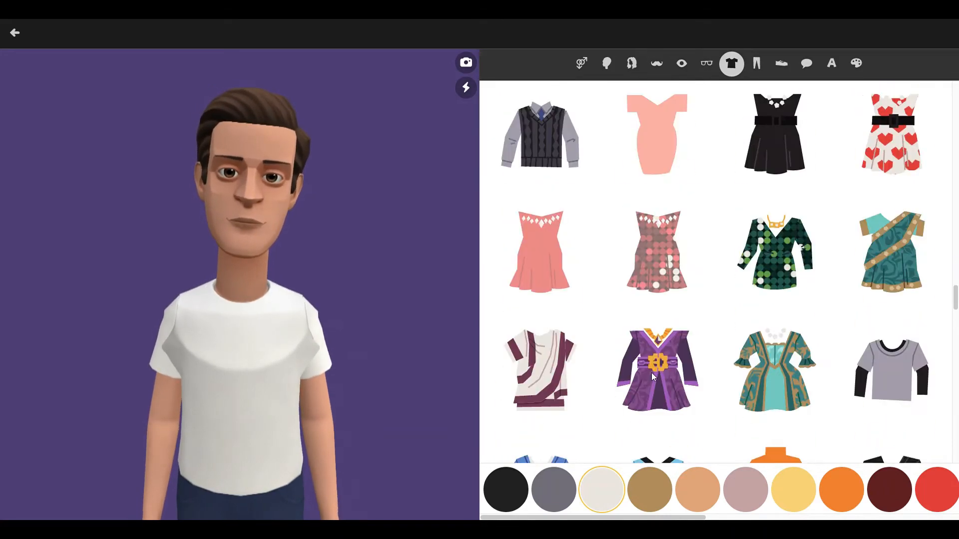
scroll(659, 374, "down", 20)
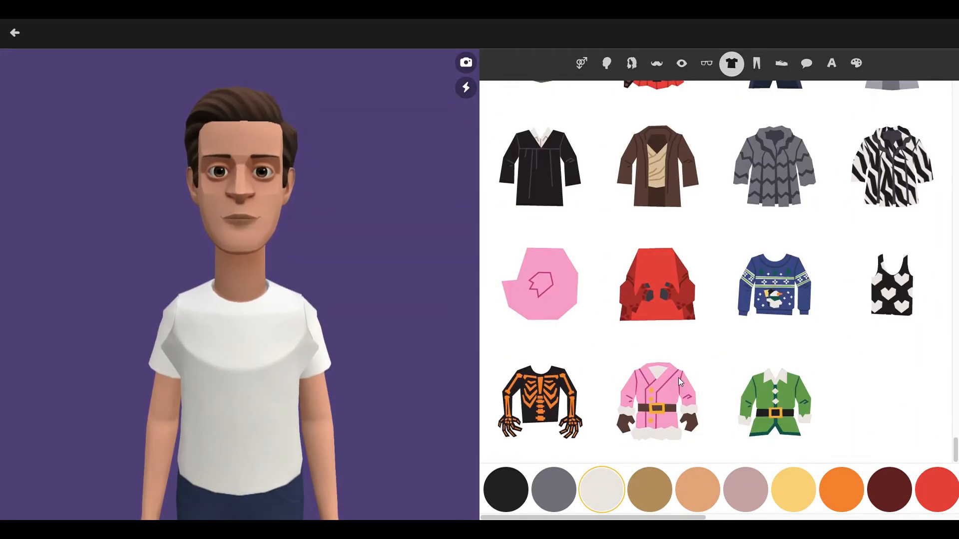
scroll(679, 351, "up", 10)
scroll(717, 306, "down", 3)
scroll(717, 325, "up", 8)
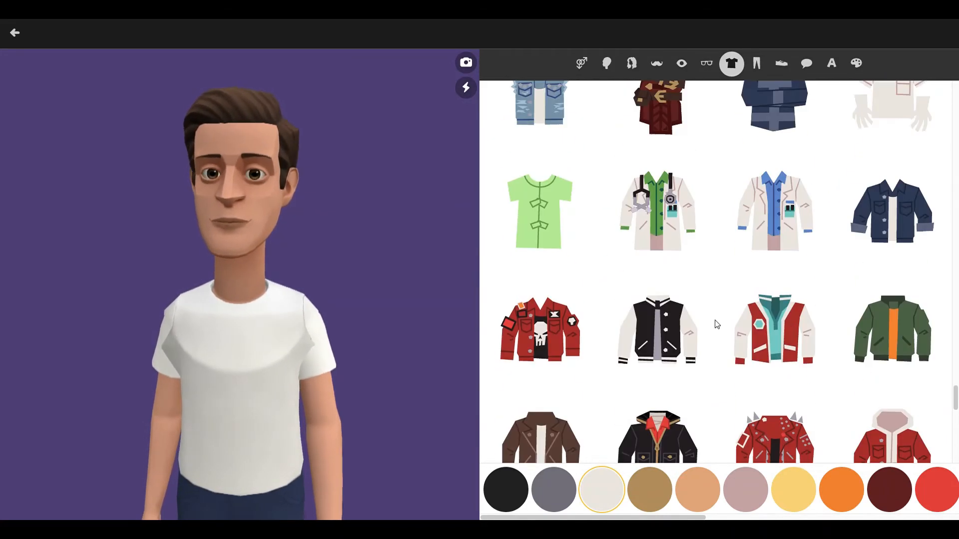
scroll(717, 324, "up", 10)
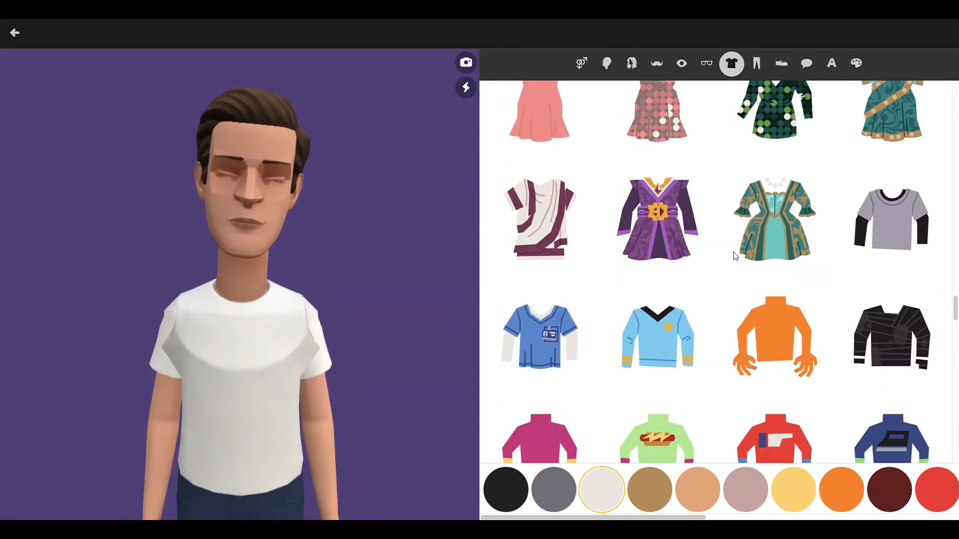
scroll(735, 255, "down", 10)
scroll(642, 332, "up", 14)
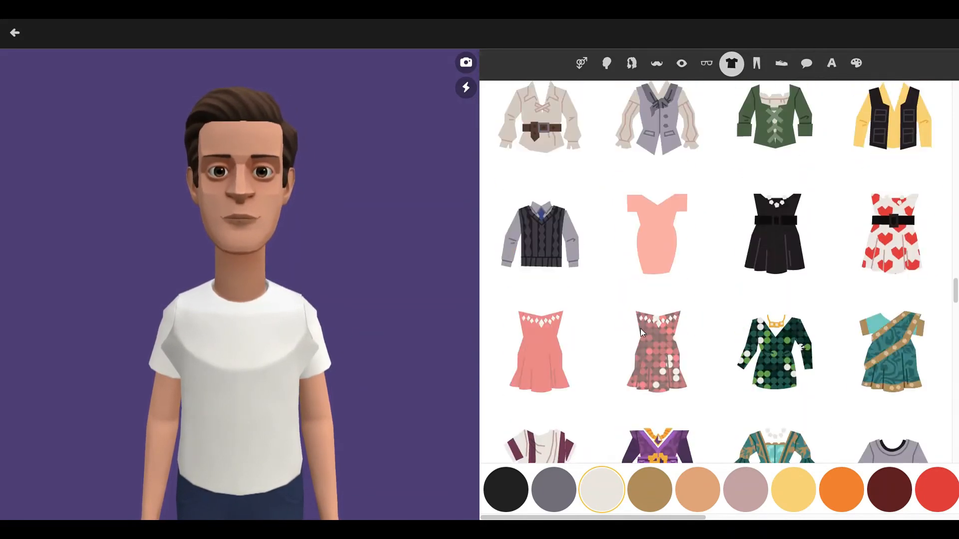
scroll(642, 333, "up", 15)
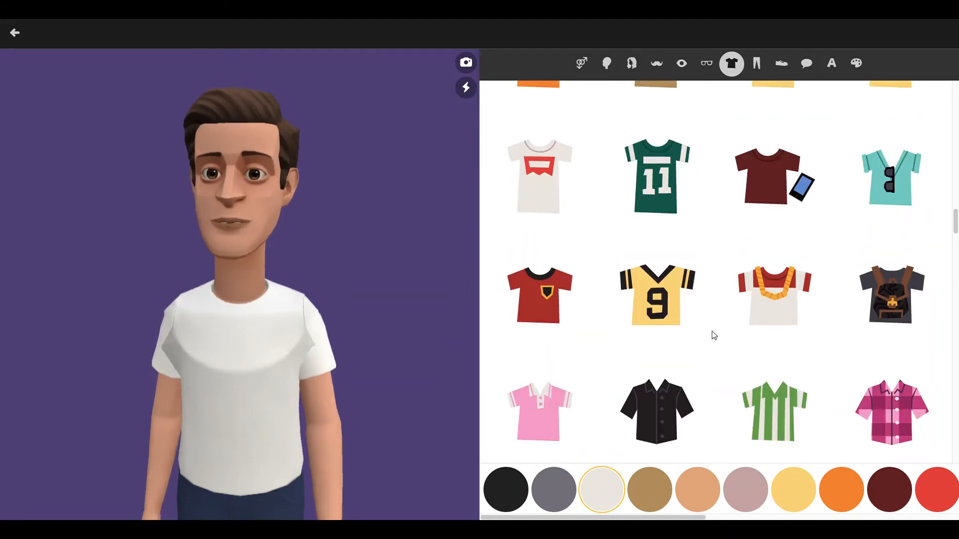
scroll(680, 331, "down", 2)
scroll(636, 304, "up", 10)
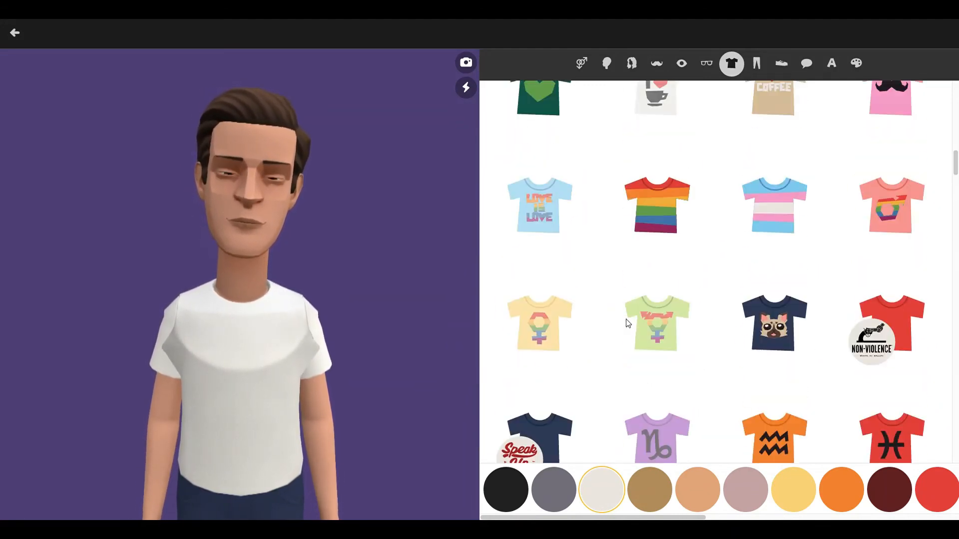
scroll(628, 323, "up", 15)
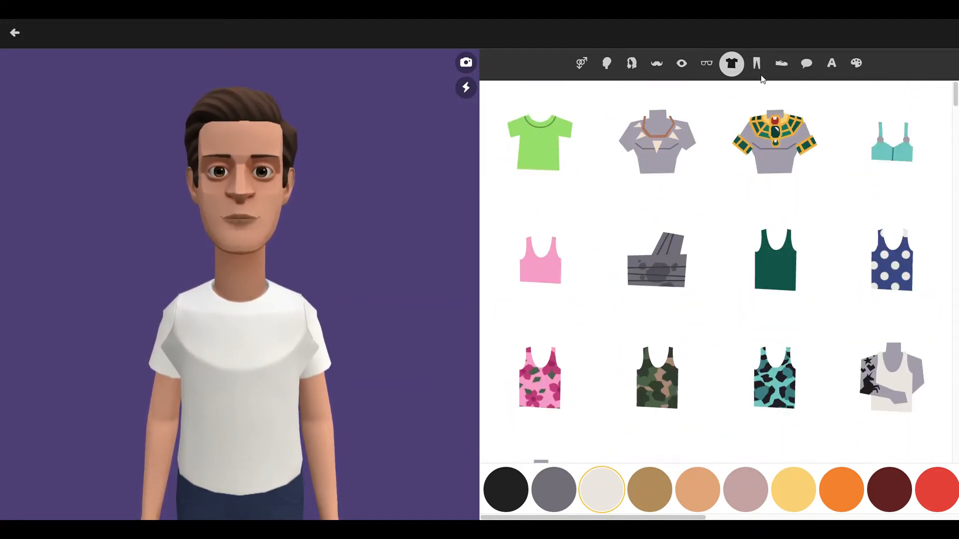
left_click(756, 64)
scroll(730, 241, "down", 15)
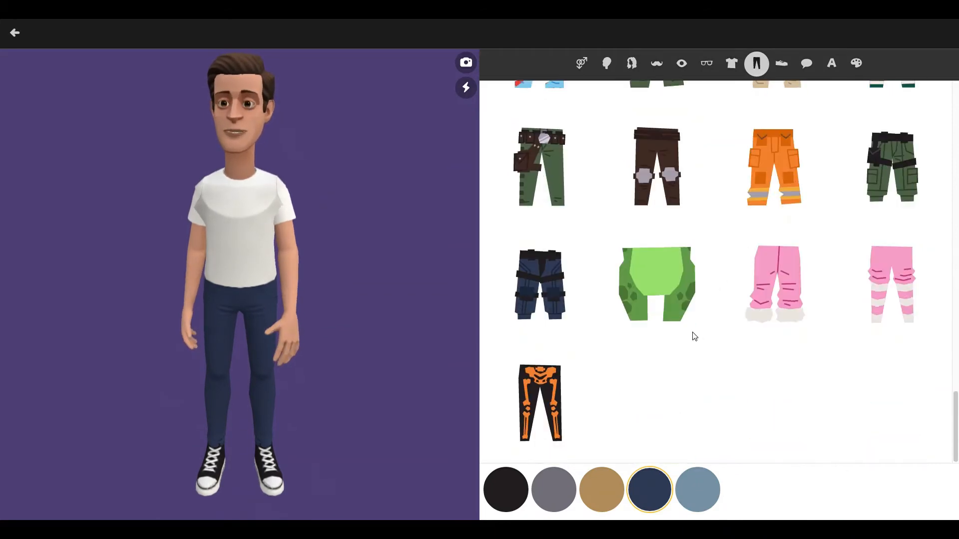
scroll(694, 336, "up", 15)
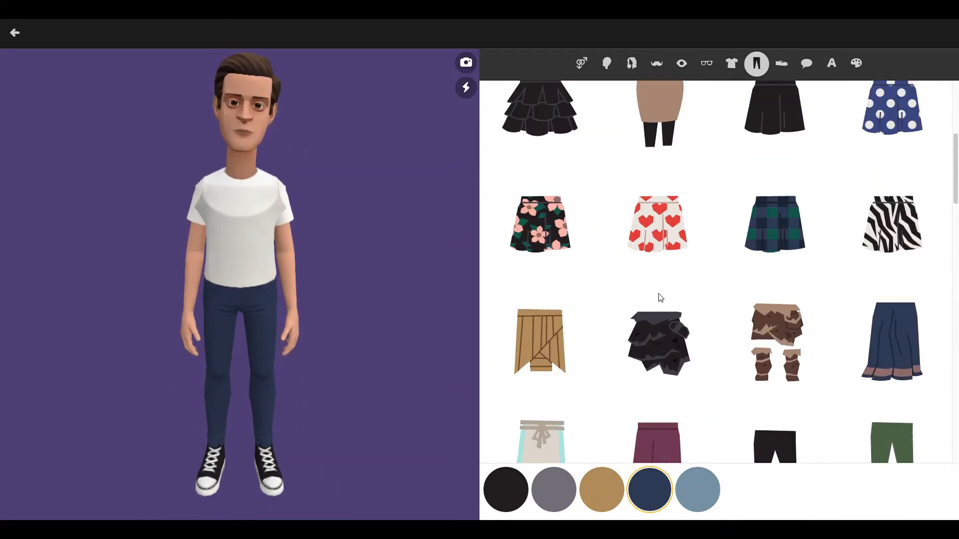
scroll(660, 298, "up", 5)
Try the green ankle-strap heels on the character, then give him the white lace-up dress shoes.
left_click(782, 64)
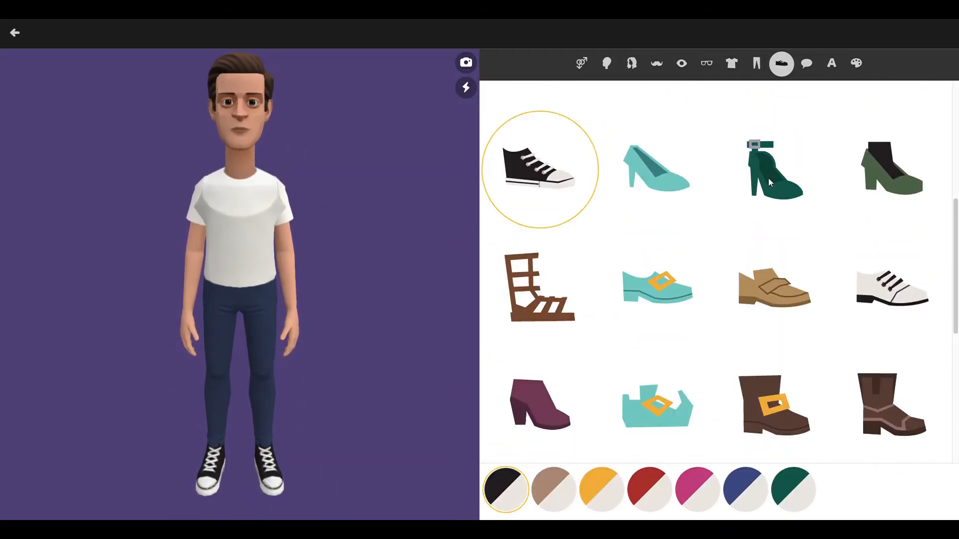
left_click(780, 189)
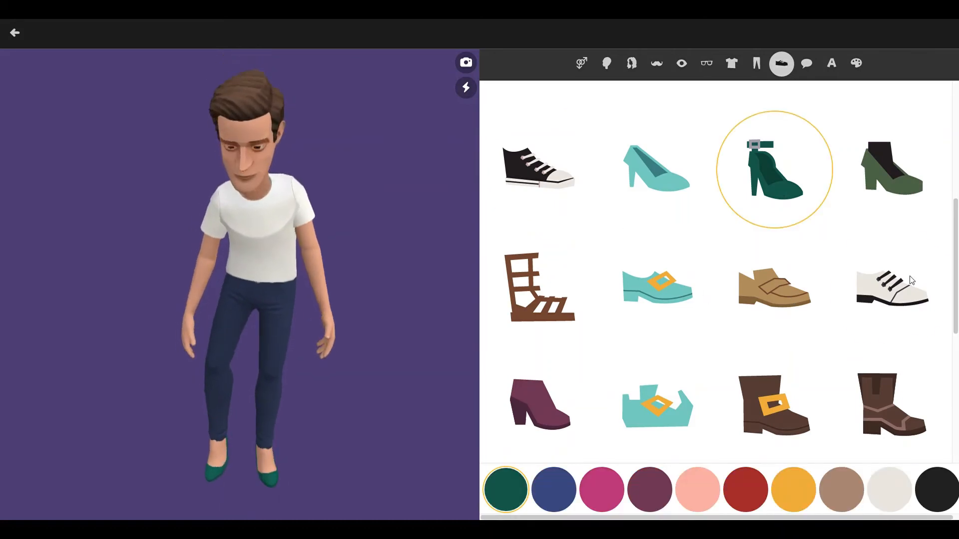
left_click(868, 287)
scroll(779, 339, "down", 7)
scroll(674, 374, "up", 4)
scroll(642, 382, "up", 5)
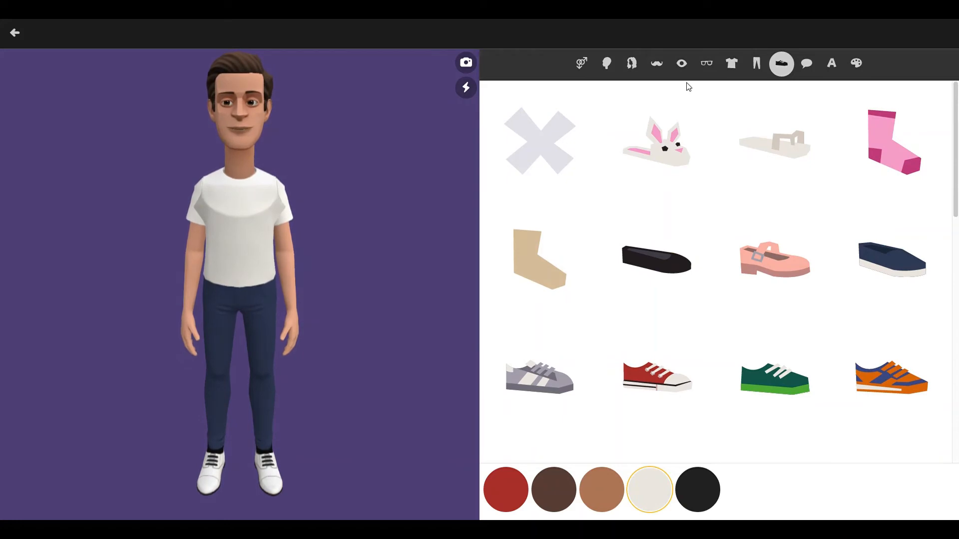
Look through the available accessories and put the red-framed glasses on the male character.
left_click(706, 64)
scroll(644, 354, "down", 15)
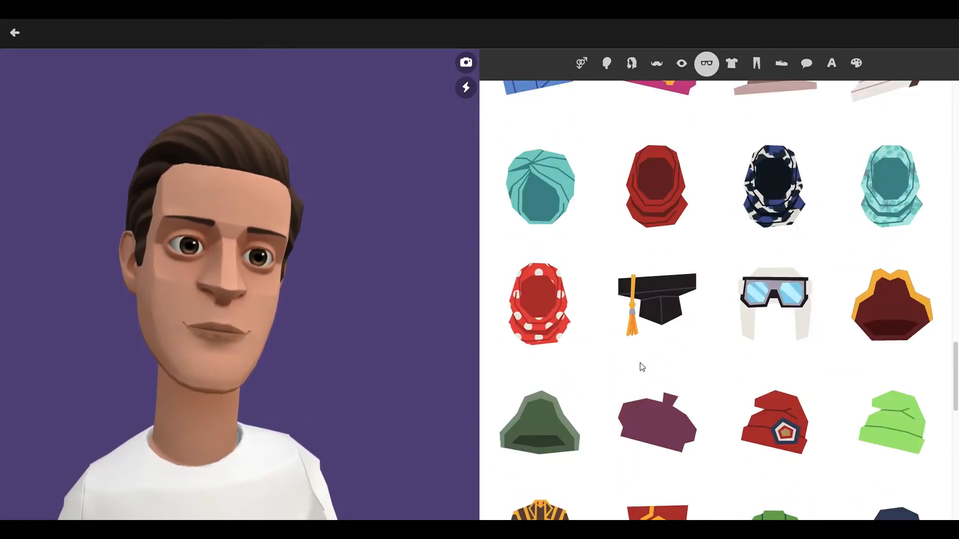
scroll(642, 367, "up", 3)
scroll(639, 366, "down", 12)
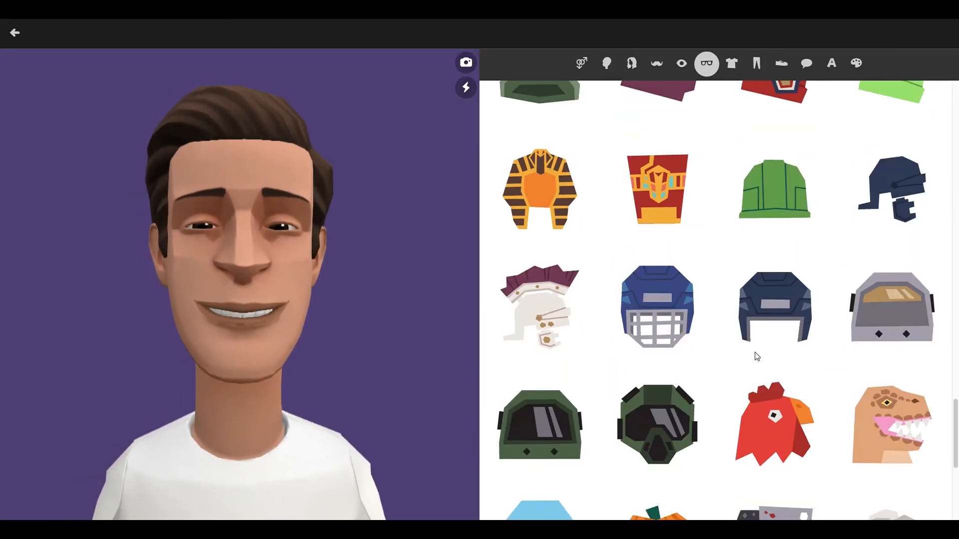
scroll(897, 311, "down", 2)
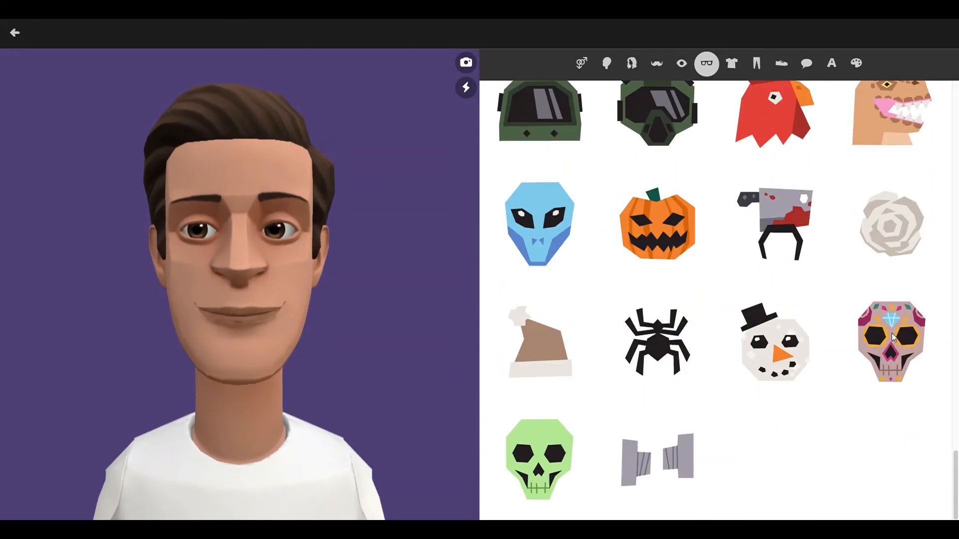
scroll(675, 358, "up", 5)
scroll(675, 357, "up", 5)
scroll(769, 335, "up", 15)
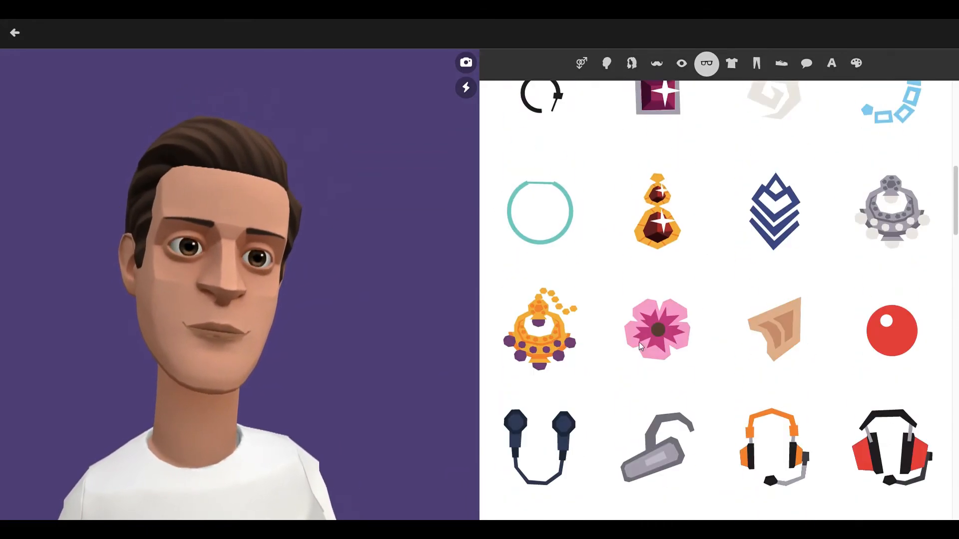
left_click(702, 152)
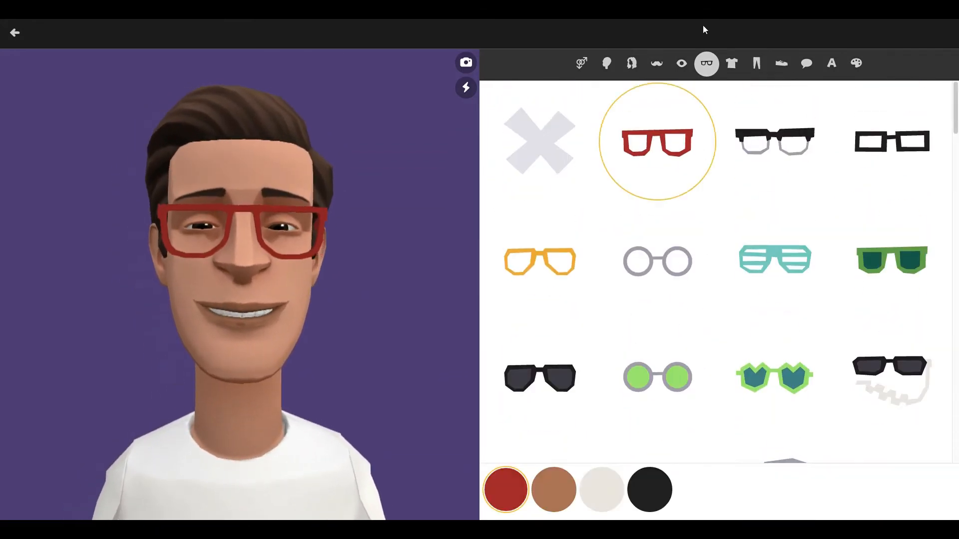
Try several eye makeup styles, including the black under-eye stripes and winged eyeliner, then remove the eye makeup.
left_click(682, 63)
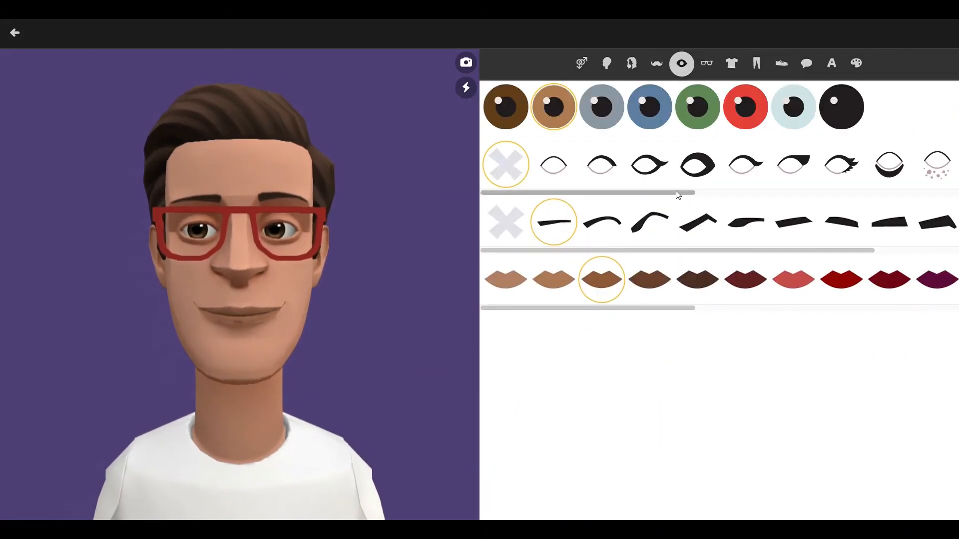
left_click_drag(675, 191, 800, 196)
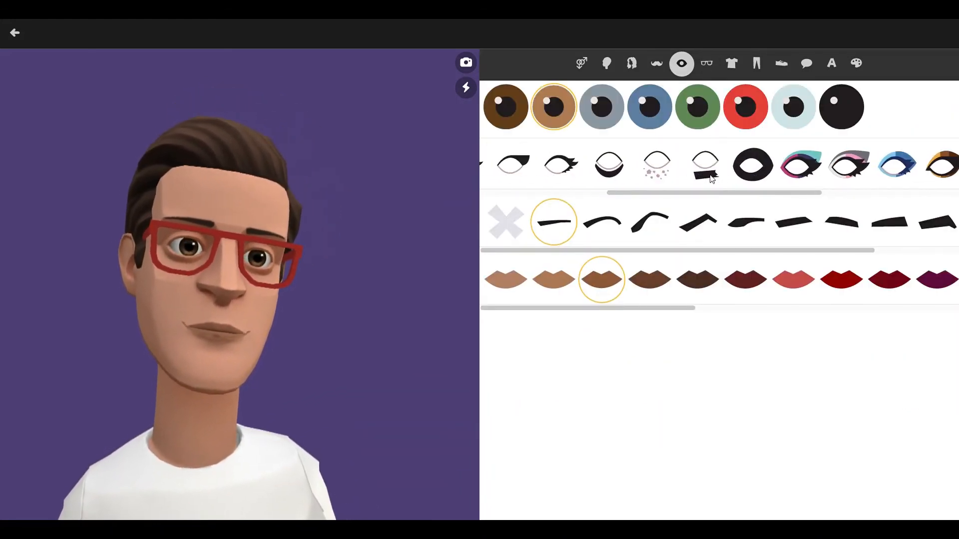
left_click(803, 167)
left_click(699, 168)
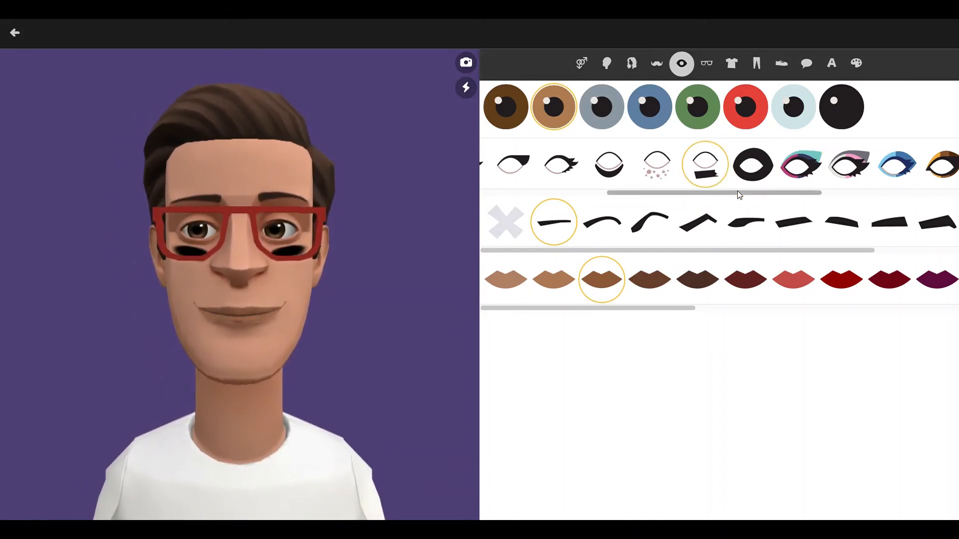
left_click_drag(657, 195, 591, 179)
left_click(708, 165)
left_click(627, 164)
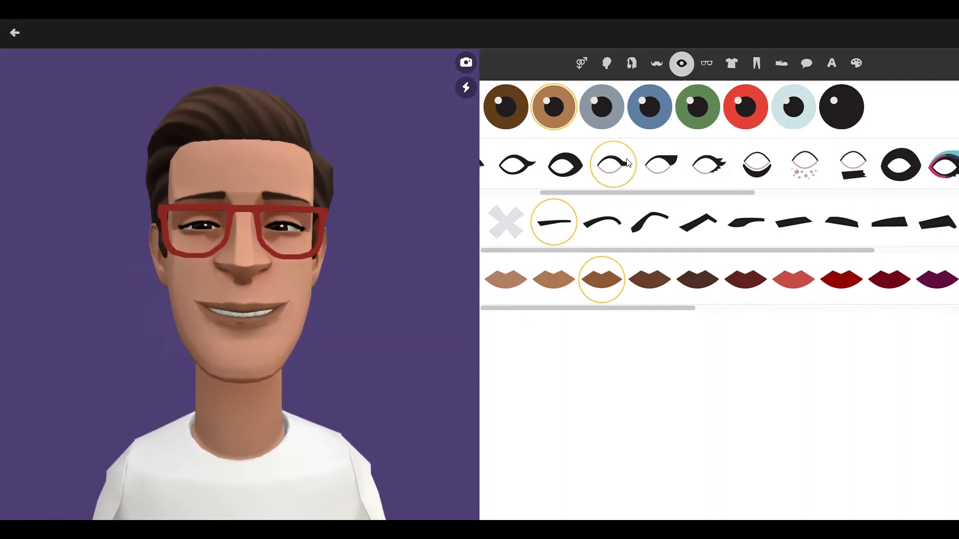
left_click(573, 168)
left_click_drag(614, 194, 560, 194)
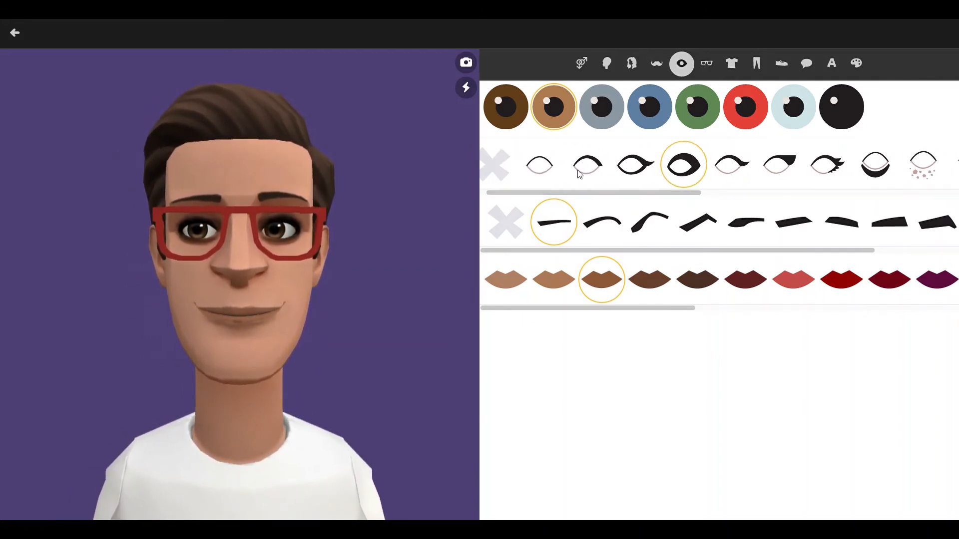
left_click(587, 165)
left_click(539, 164)
left_click(506, 168)
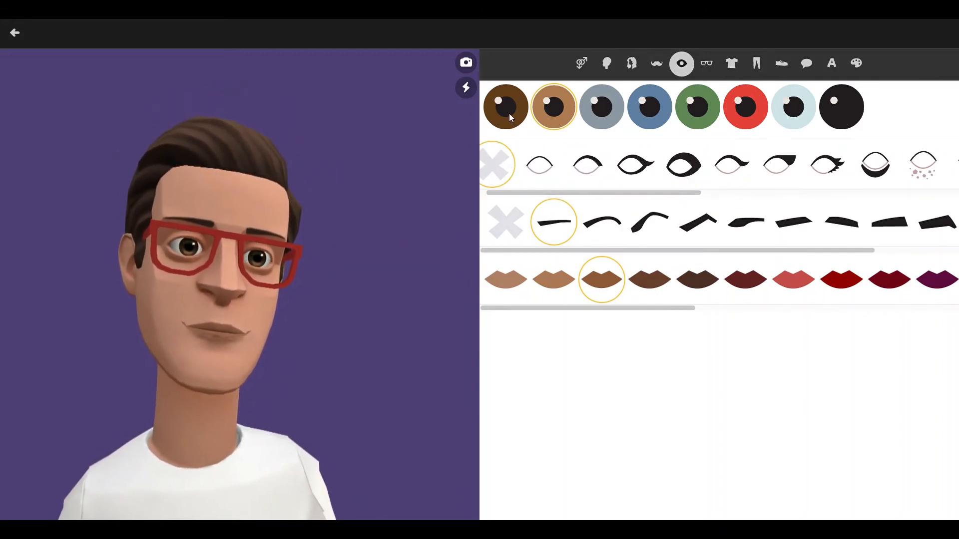
Make the character's eyes red and, after trying yellow-green and pink lips, give him dark brown lips.
left_click(753, 107)
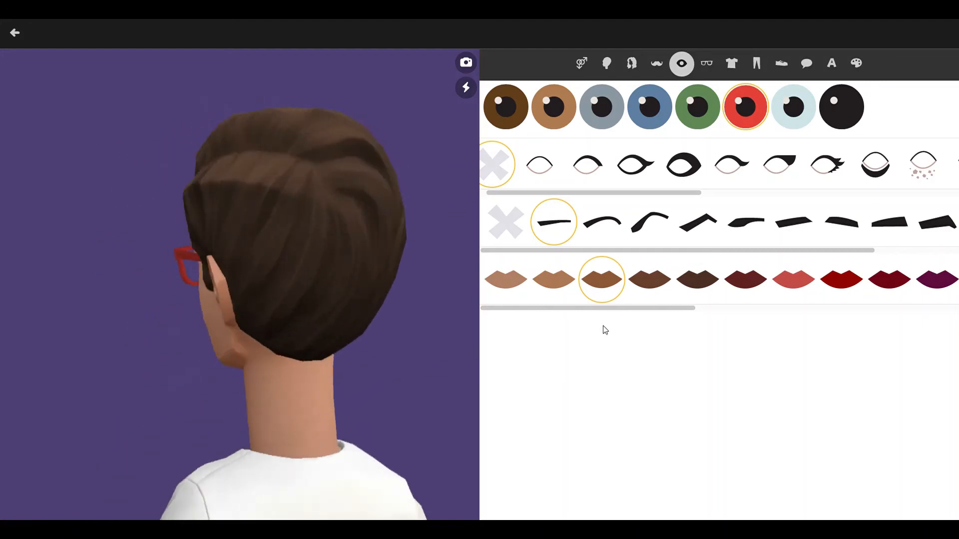
left_click_drag(623, 307, 902, 274)
left_click(884, 279)
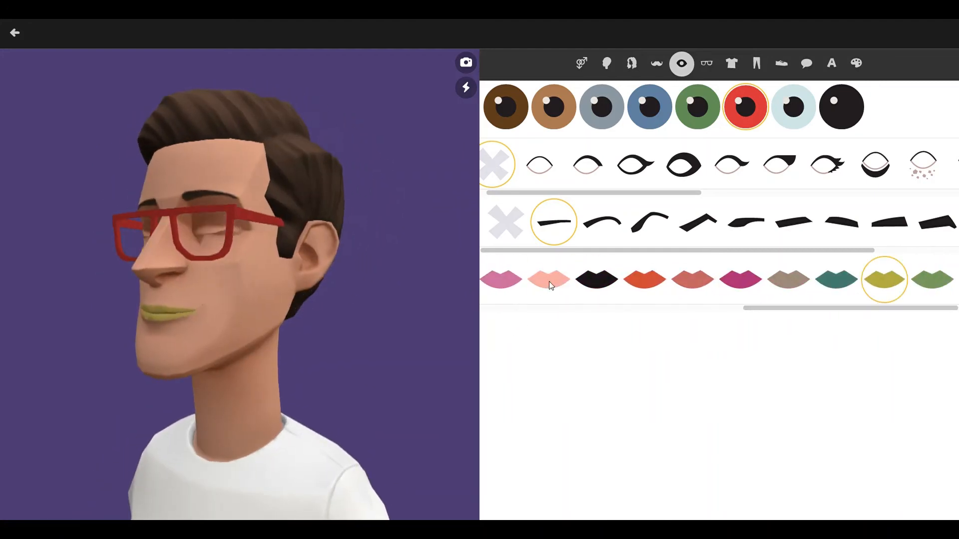
left_click(549, 280)
left_click(505, 285)
left_click_drag(749, 308, 553, 311)
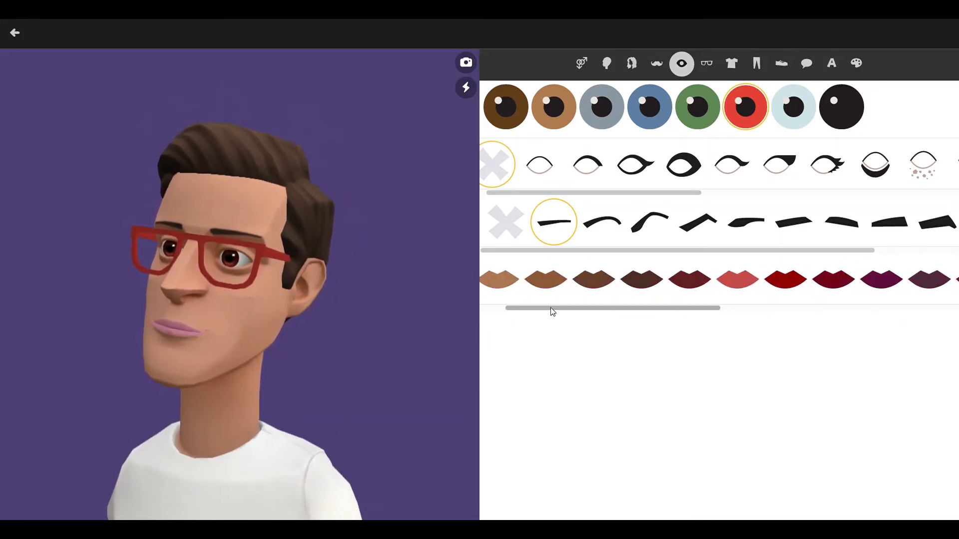
left_click(682, 289)
left_click(637, 274)
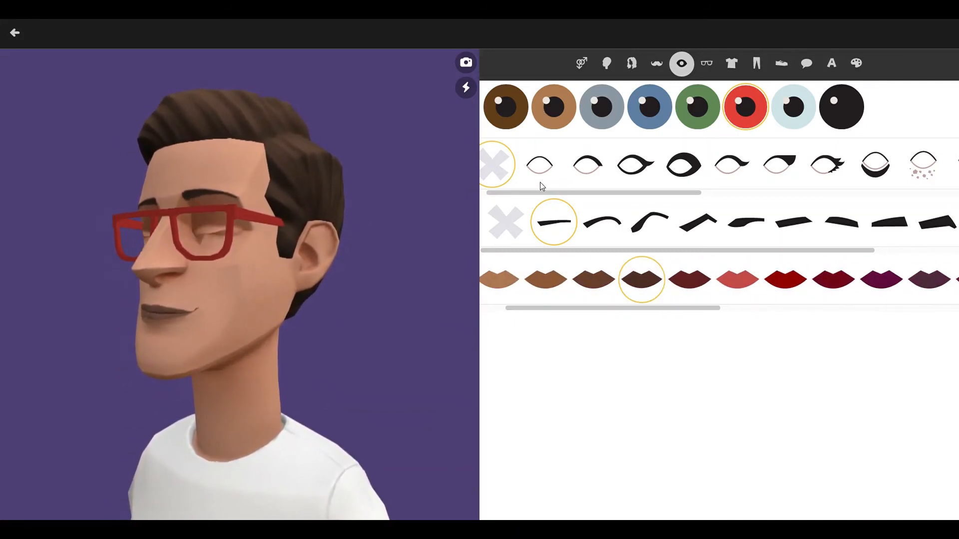
Try the sharply angled and the thick rectangular eyebrows, then choose the gently curved, medium-thick ones.
left_click(702, 223)
left_click_drag(637, 250, 866, 237)
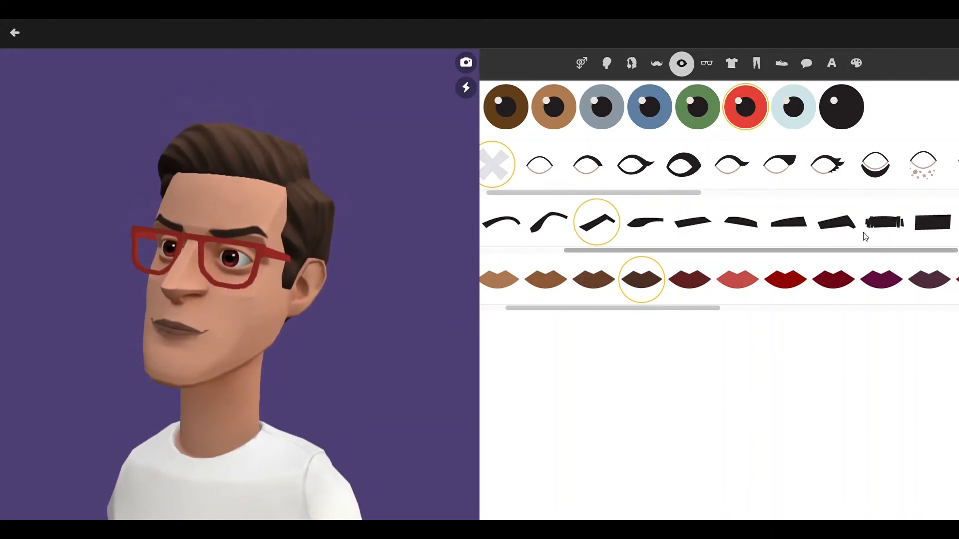
left_click(933, 223)
left_click(741, 222)
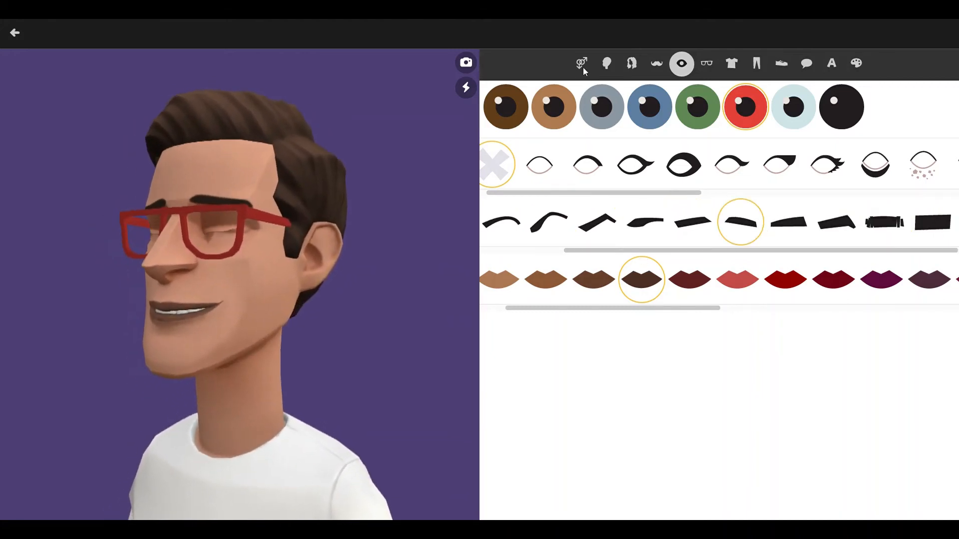
Try the square-jawed face shape and the wrinkled elderly faces on the character.
left_click(582, 65)
left_click(607, 63)
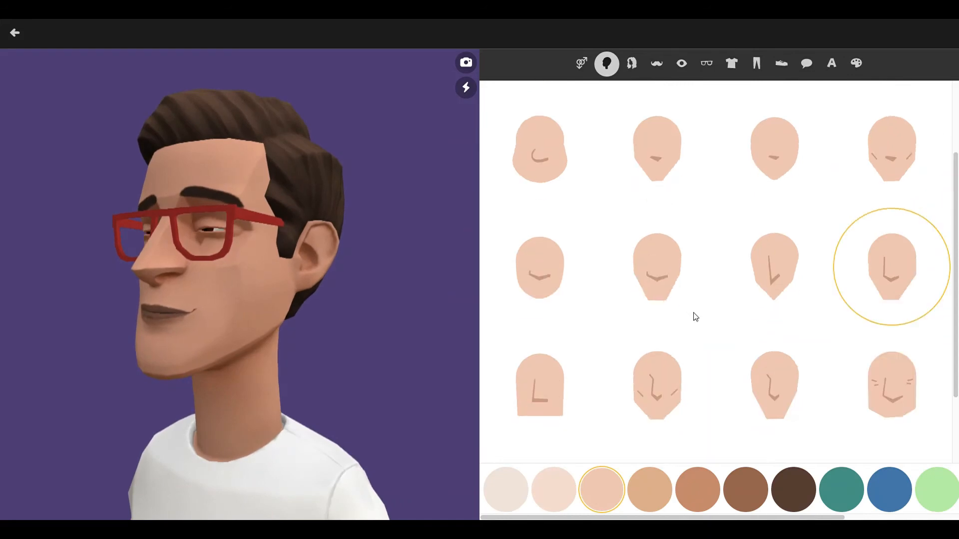
scroll(696, 318, "down", 2)
left_click(756, 387)
left_click(558, 373)
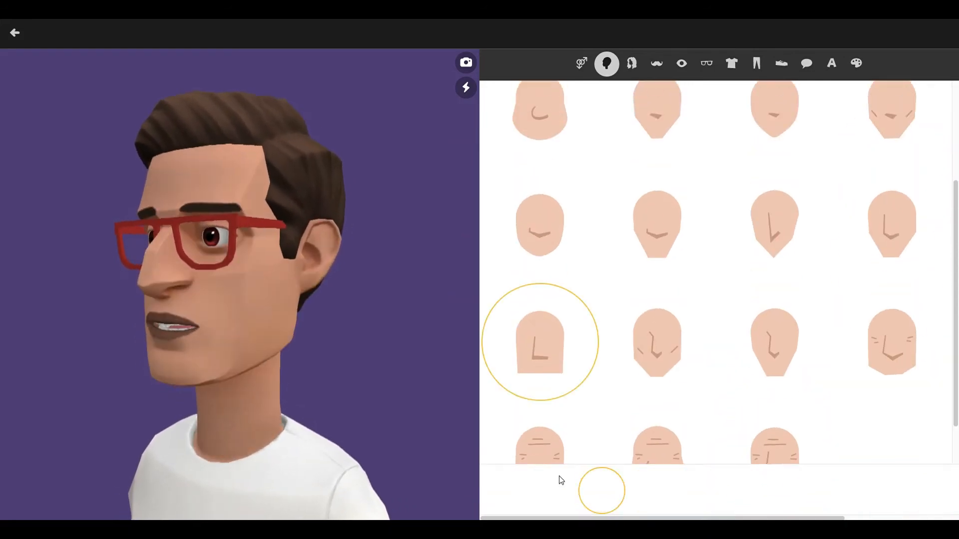
left_click(544, 448)
left_click(664, 439)
scroll(665, 352, "up", 3)
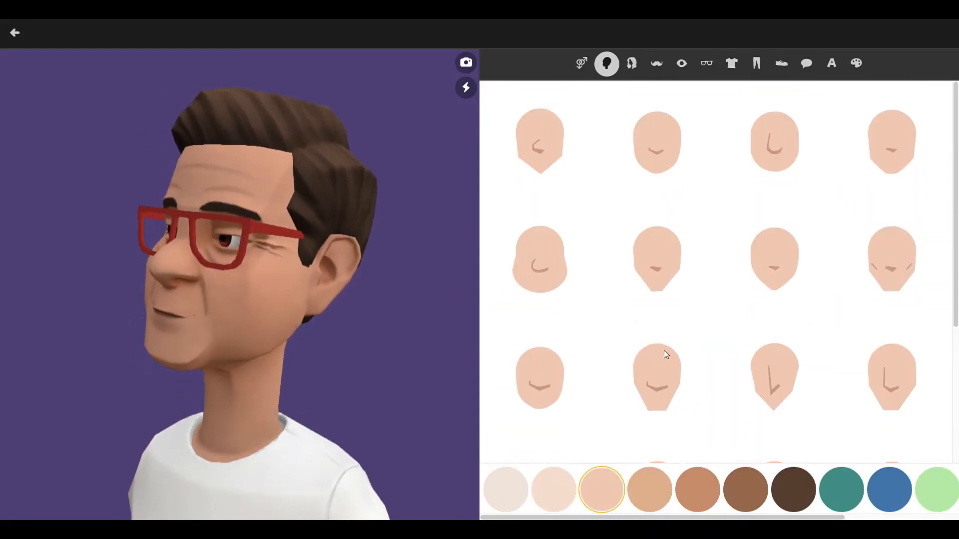
Try the pointed-chin, rounded, narrow-jawed and wide-jowled face shapes from the upper rows on the character.
left_click(538, 181)
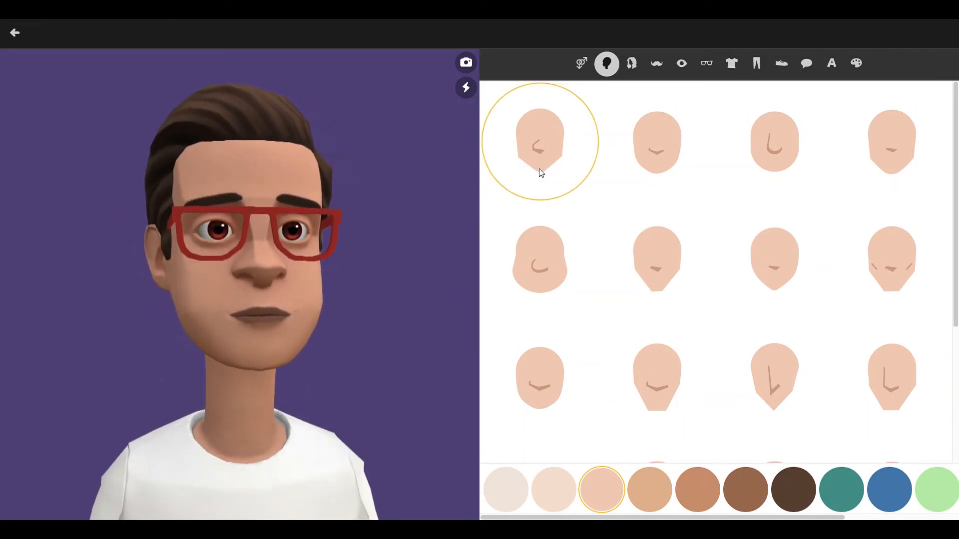
left_click(648, 143)
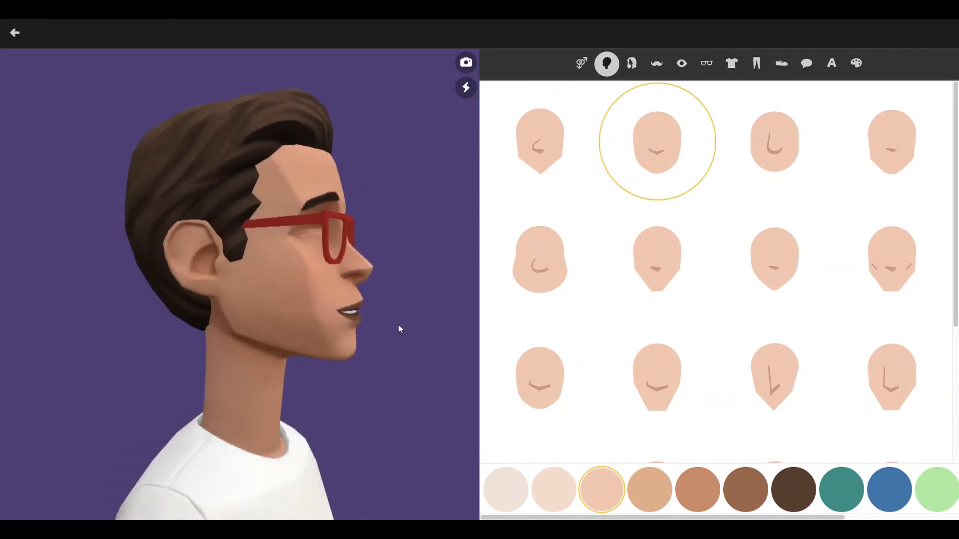
left_click(738, 172)
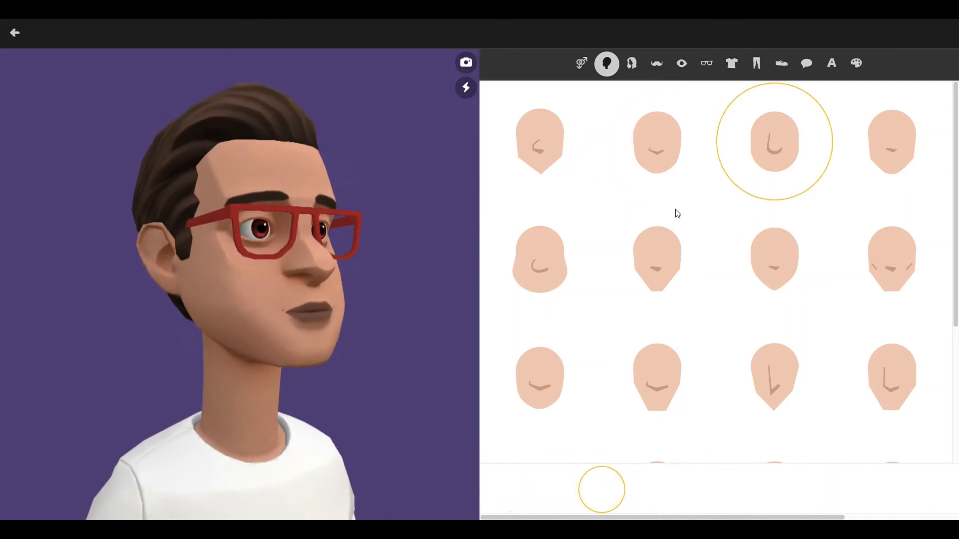
left_click(608, 259)
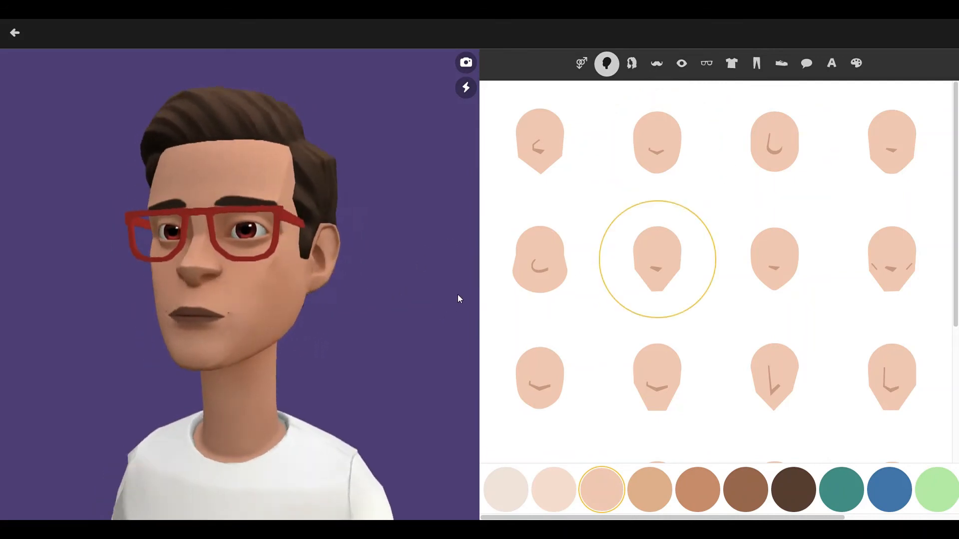
left_click(540, 259)
Compare the elderly faces again, then choose the angular face shape with cheek lines.
scroll(723, 375, "down", 4)
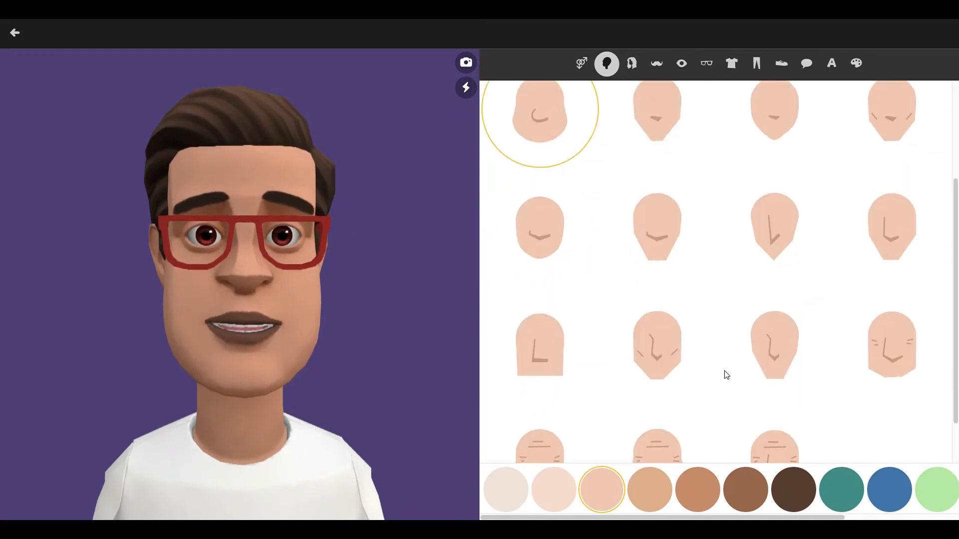
left_click(892, 304)
left_click(746, 407)
left_click(652, 411)
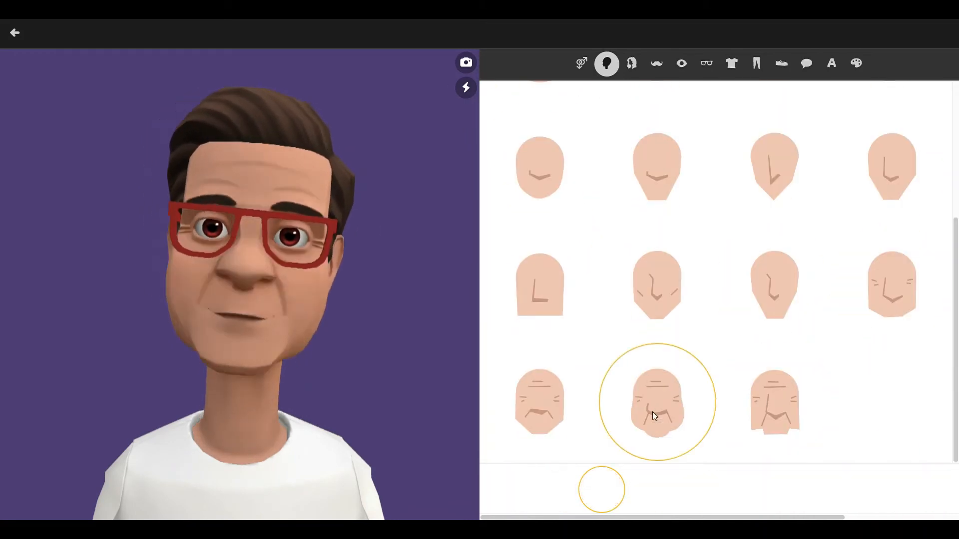
left_click(548, 429)
left_click(638, 295)
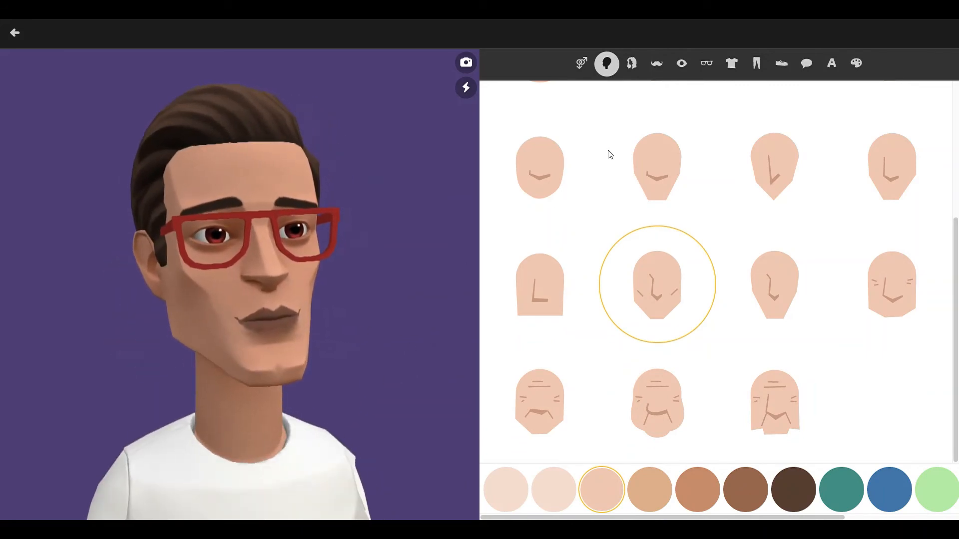
Randomize the character's whole look as a female, then as a male.
left_click(581, 63)
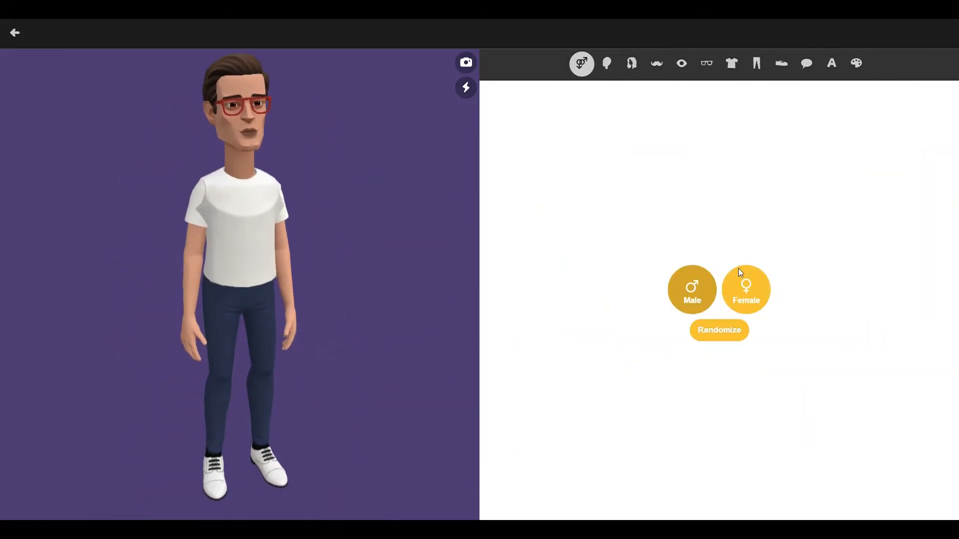
left_click(744, 287)
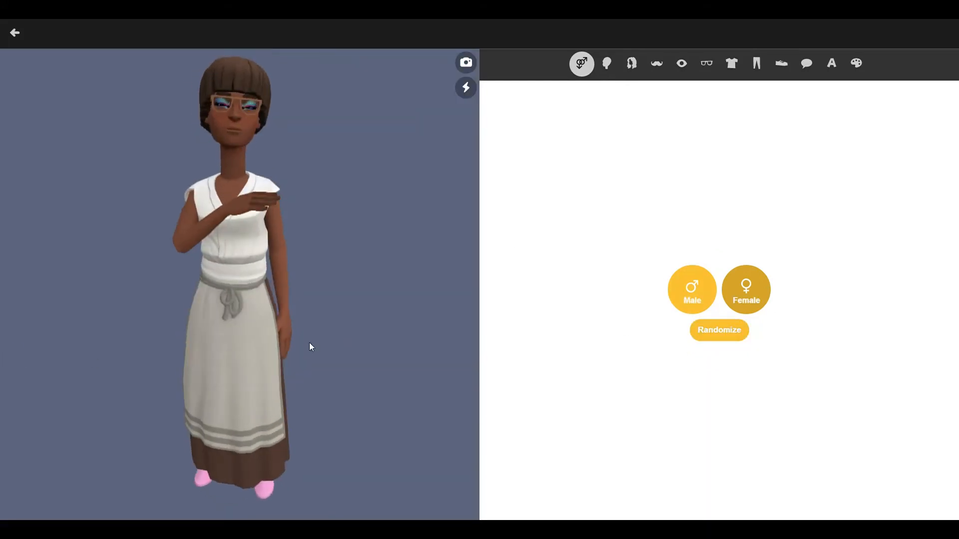
left_click(721, 336)
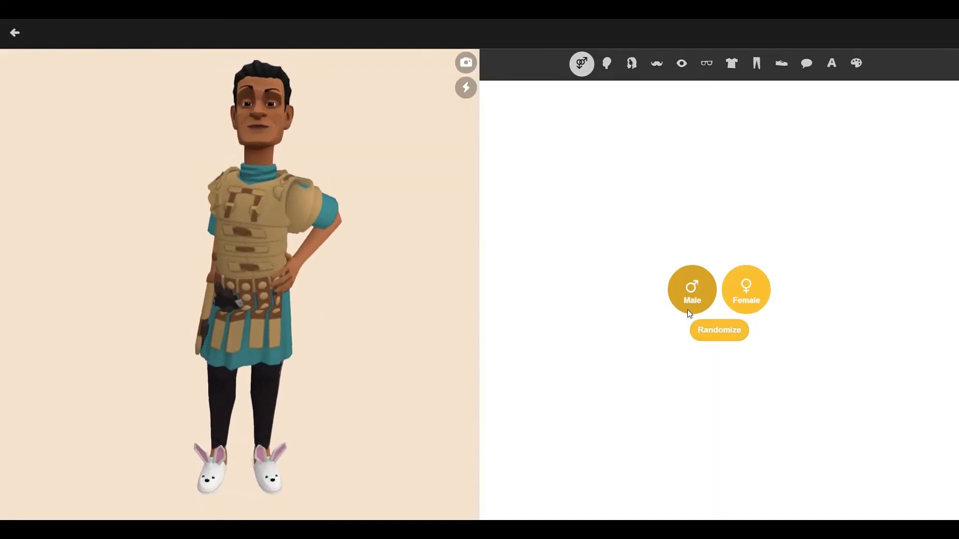
Give the randomized male character the angular face with cheek lines and the medium-dark brown skin tone.
left_click(630, 67)
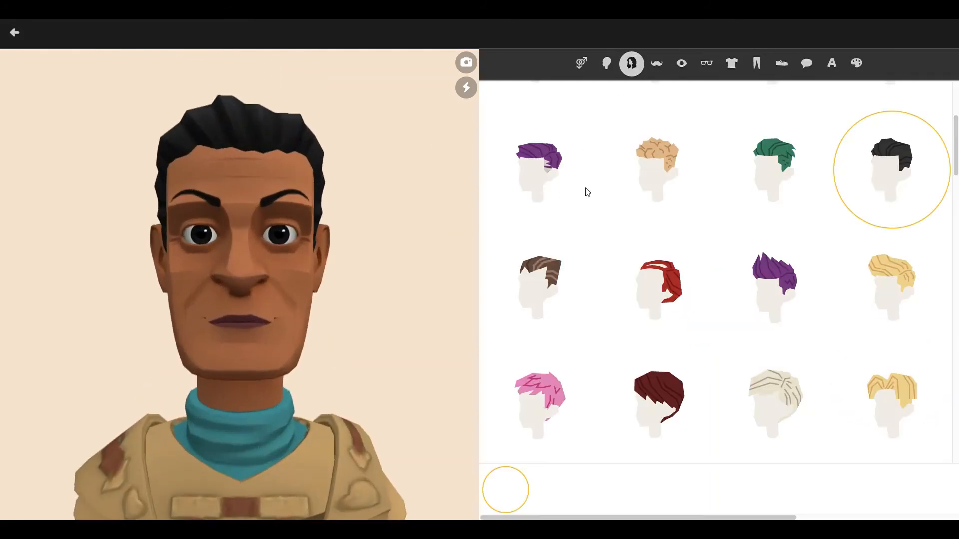
left_click(606, 62)
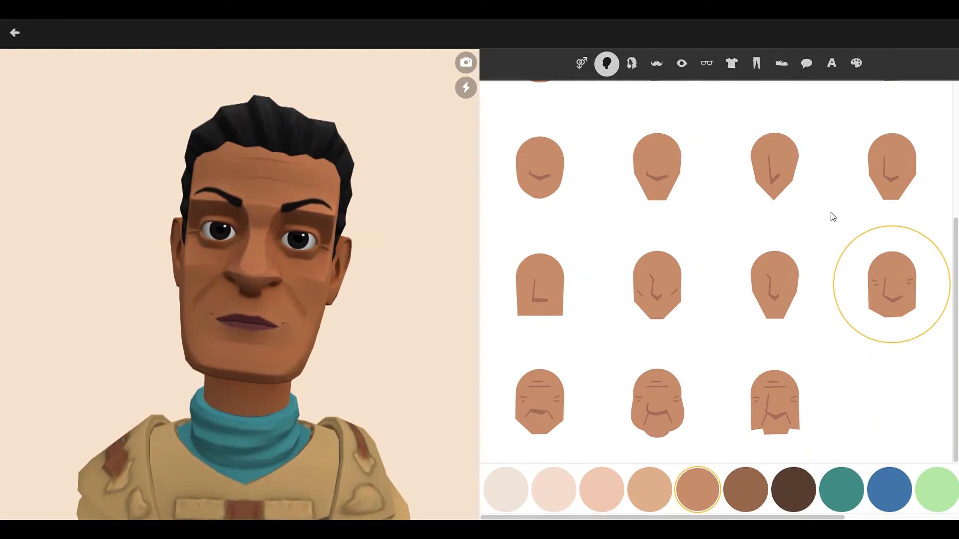
left_click(680, 295)
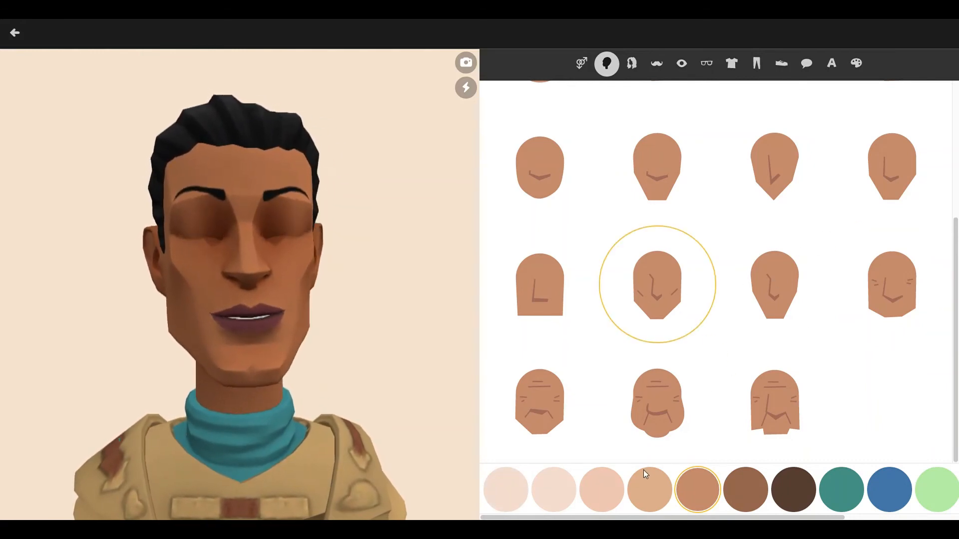
left_click(777, 481)
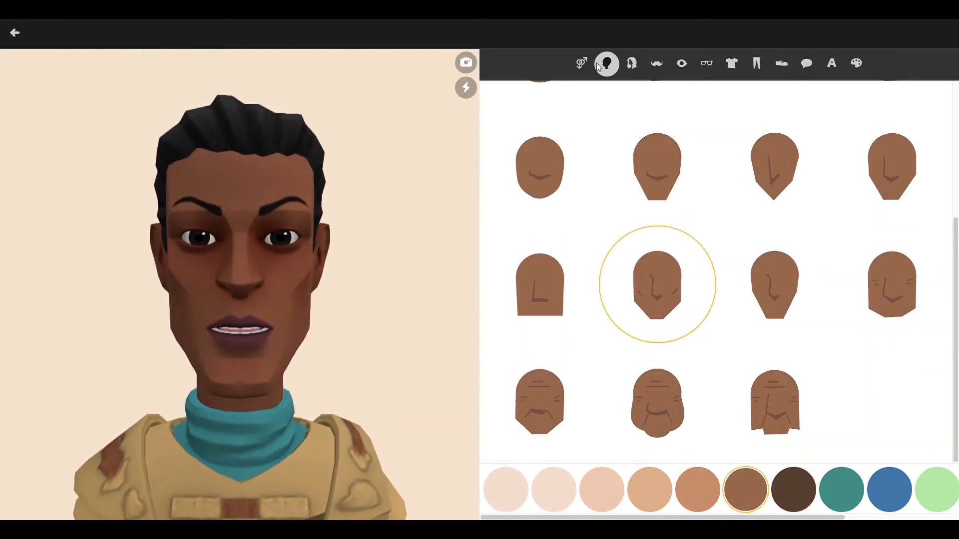
Remove the male character's hair so the head is bald.
left_click(630, 64)
scroll(586, 131, "up", 1)
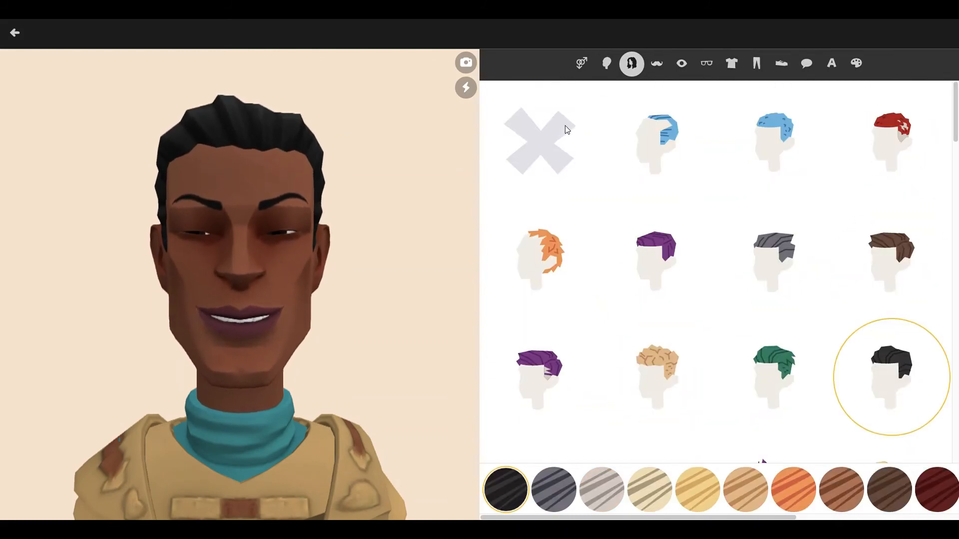
left_click(539, 141)
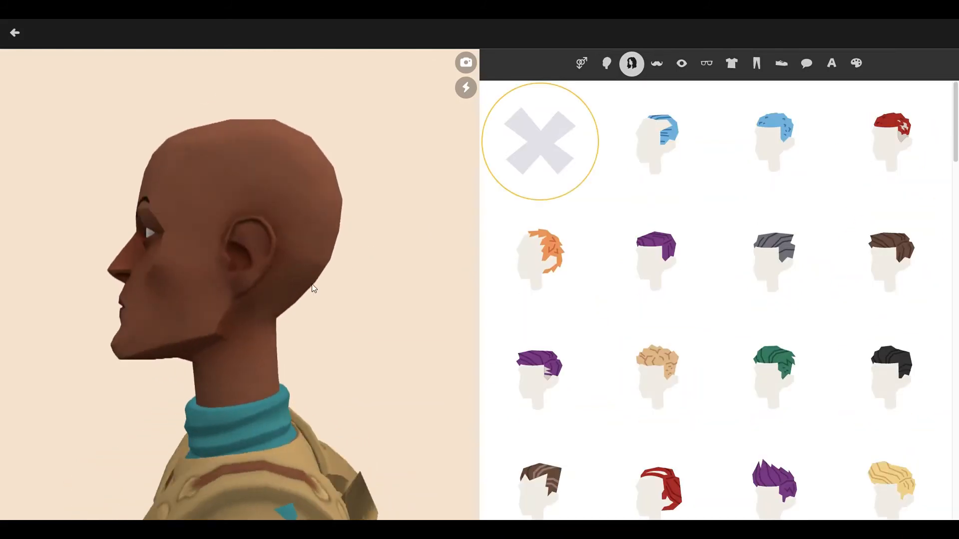
left_click(581, 63)
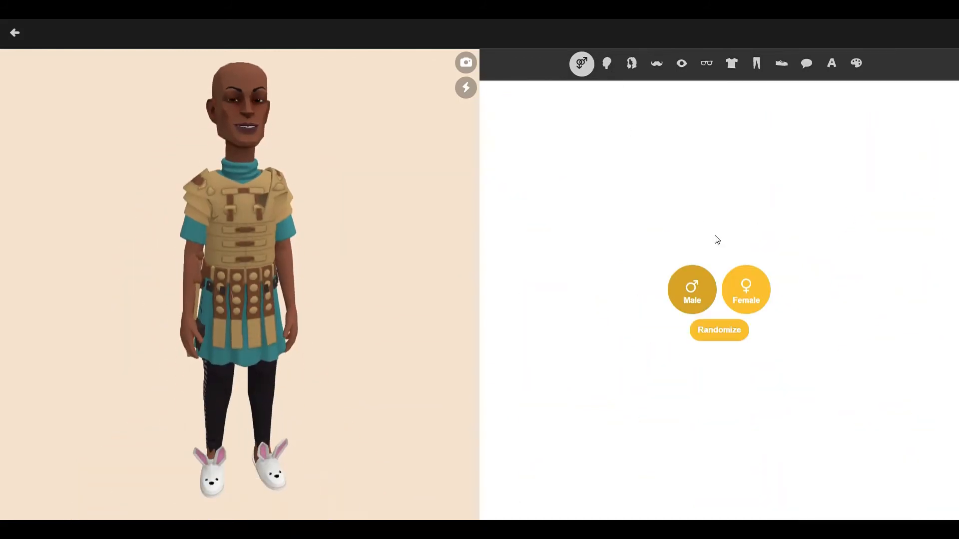
left_click(606, 63)
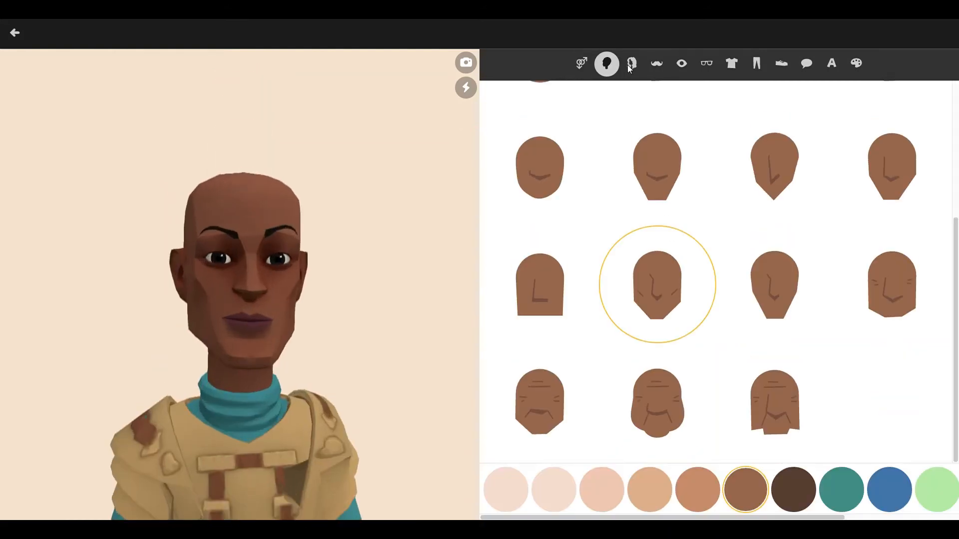
left_click(631, 65)
left_click(658, 65)
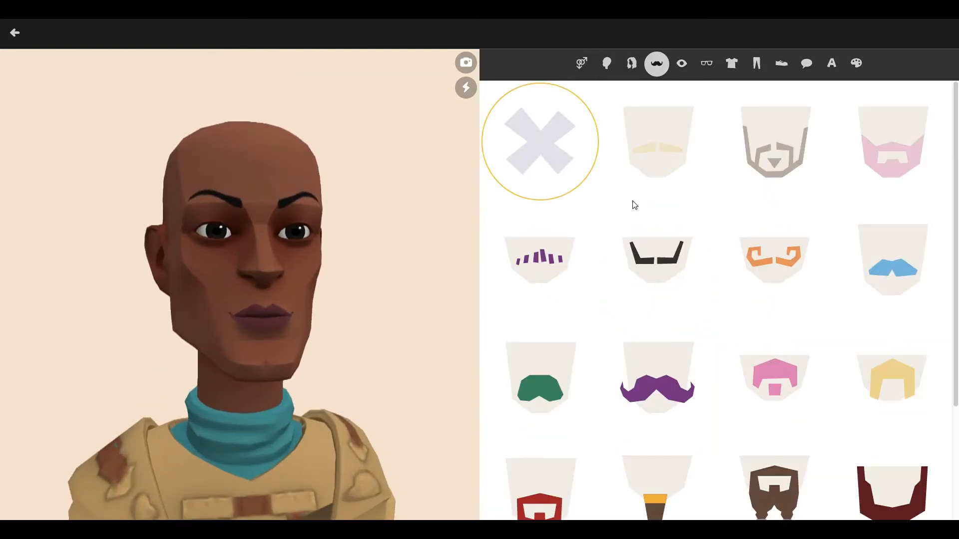
scroll(631, 204, "down", 3)
left_click(683, 63)
left_click(629, 66)
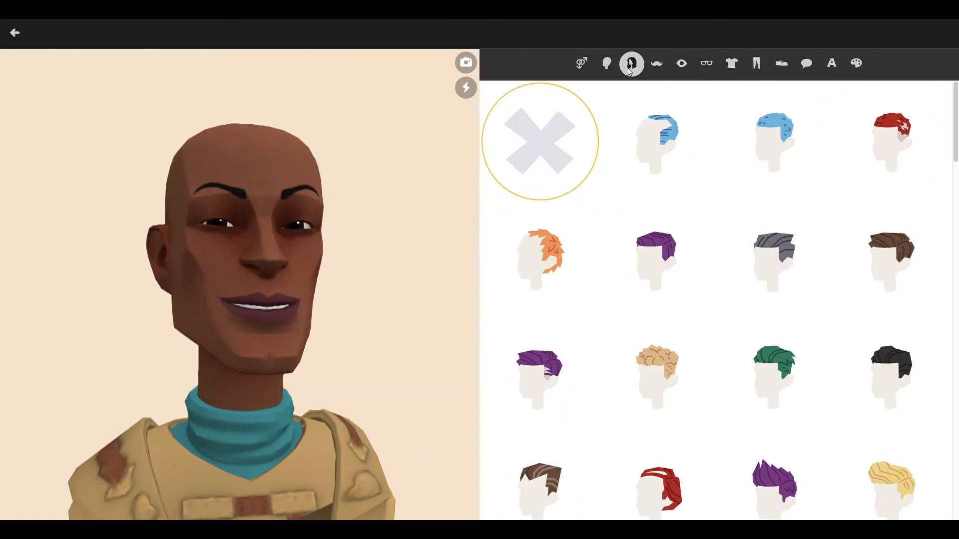
Give the bald character dark brown lips and grey eyes.
left_click(677, 64)
left_click(680, 283)
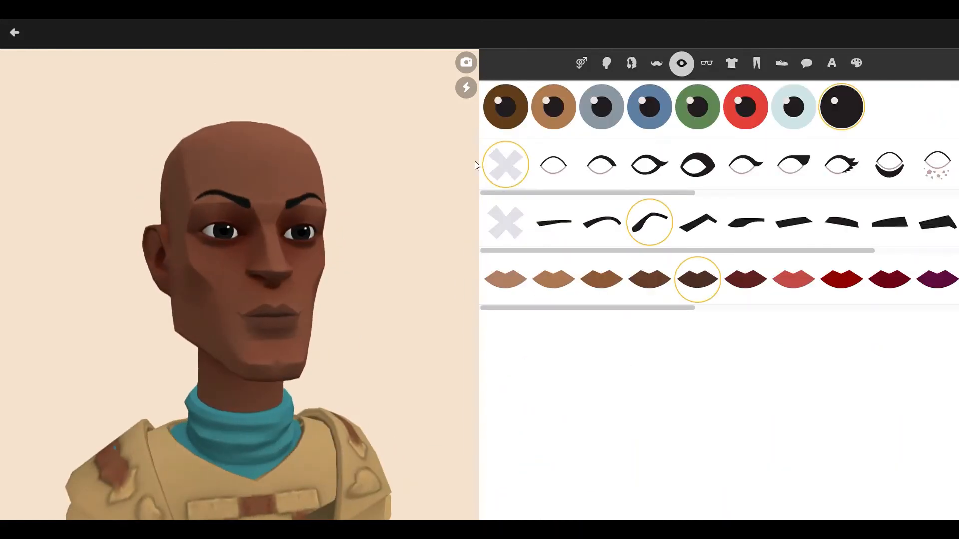
left_click(658, 65)
left_click(684, 67)
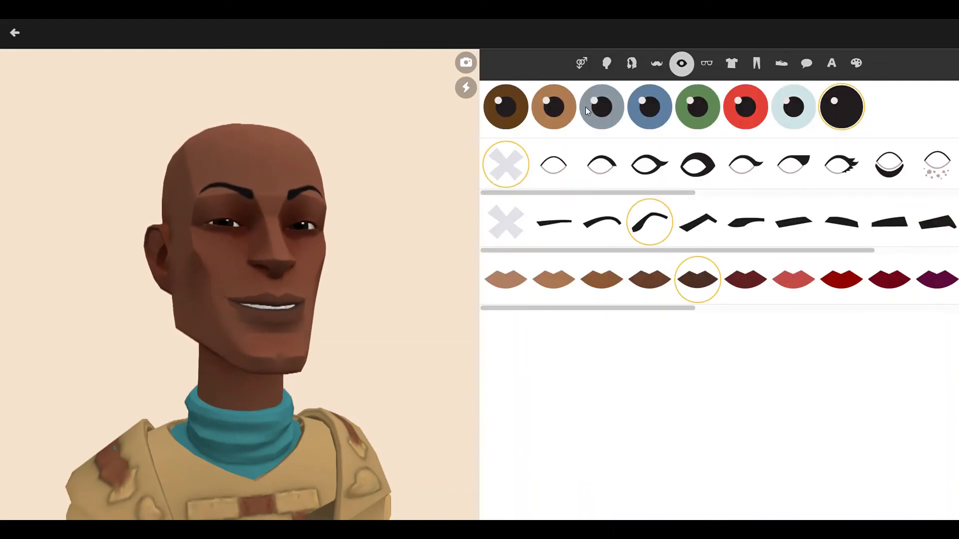
left_click(656, 67)
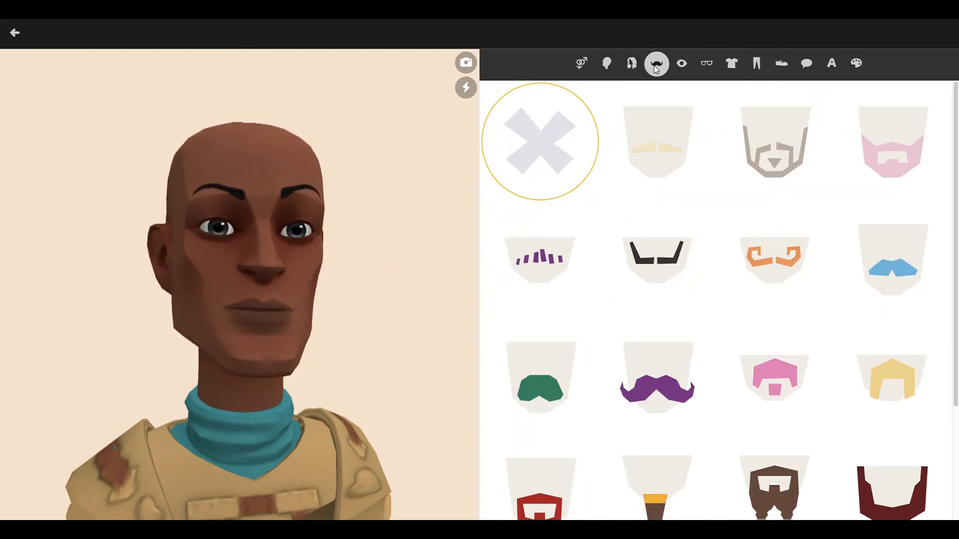
left_click(638, 64)
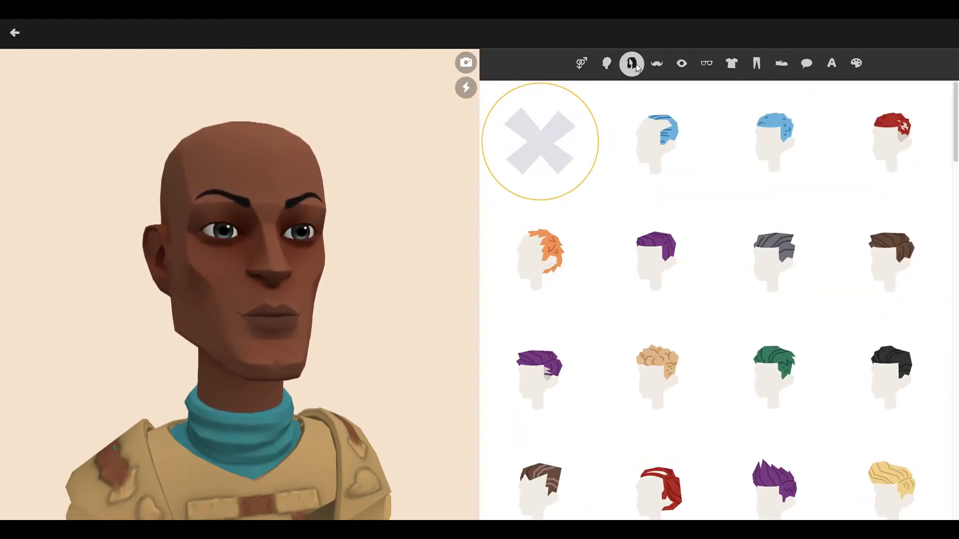
Try the brown cuffed shorts on the character, then dress him in the white cargo shorts.
left_click(754, 64)
scroll(679, 354, "up", 15)
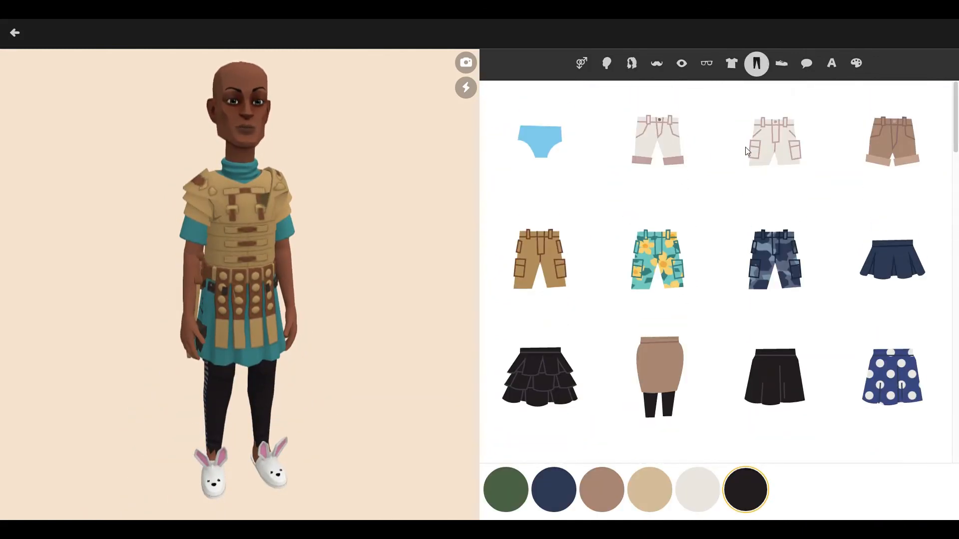
scroll(759, 199, "down", 5)
scroll(774, 227, "up", 5)
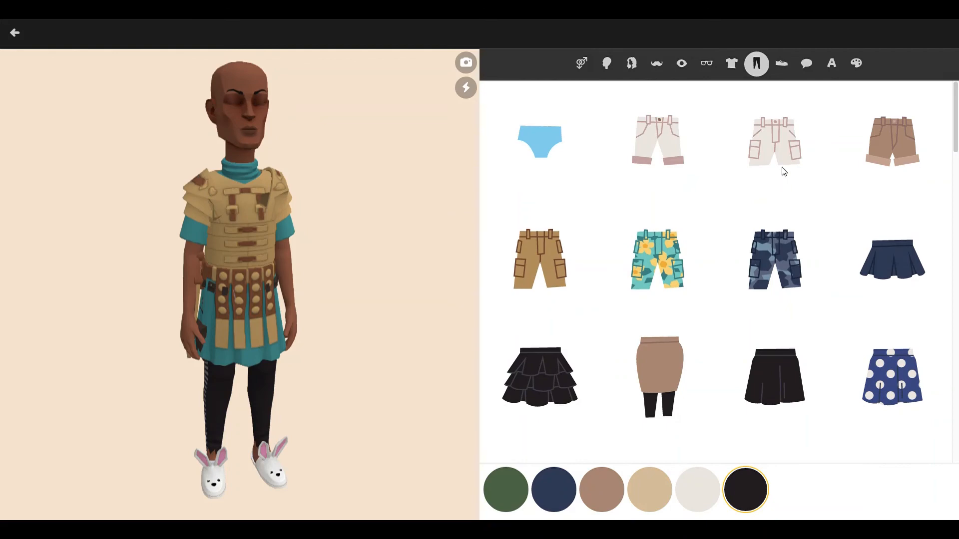
left_click(783, 171)
left_click(893, 166)
left_click(776, 145)
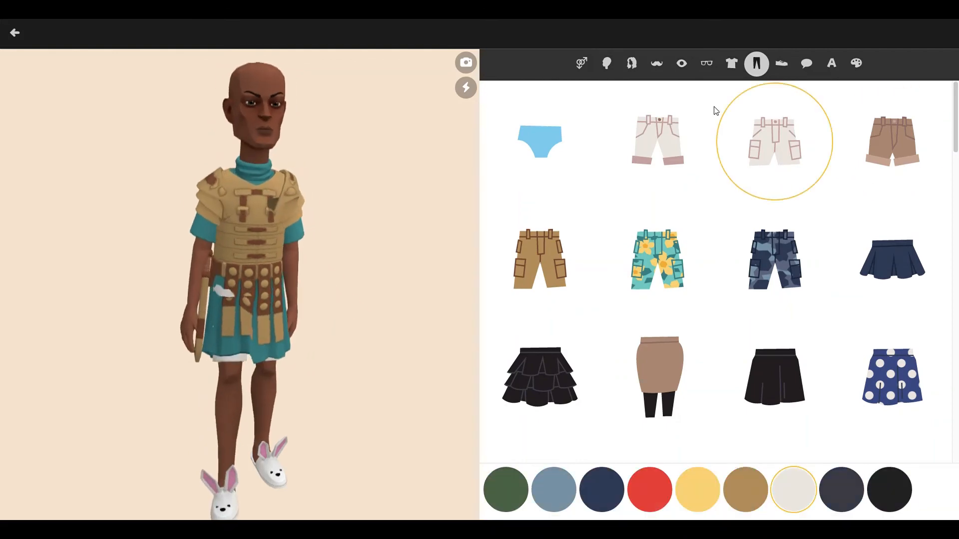
Replace the armour top with the bare chest and tooth necklace.
left_click(732, 64)
scroll(691, 204, "up", 5)
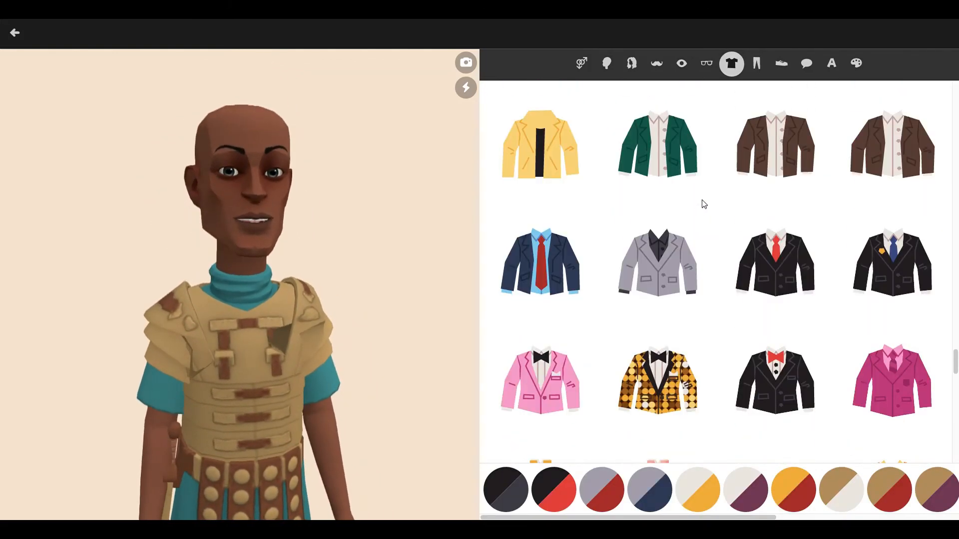
scroll(704, 204, "up", 15)
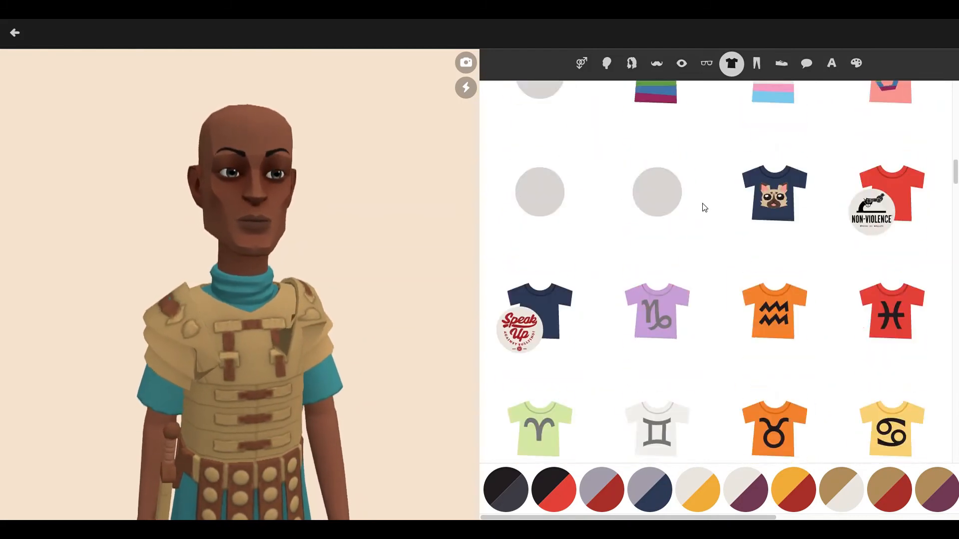
scroll(704, 205, "up", 10)
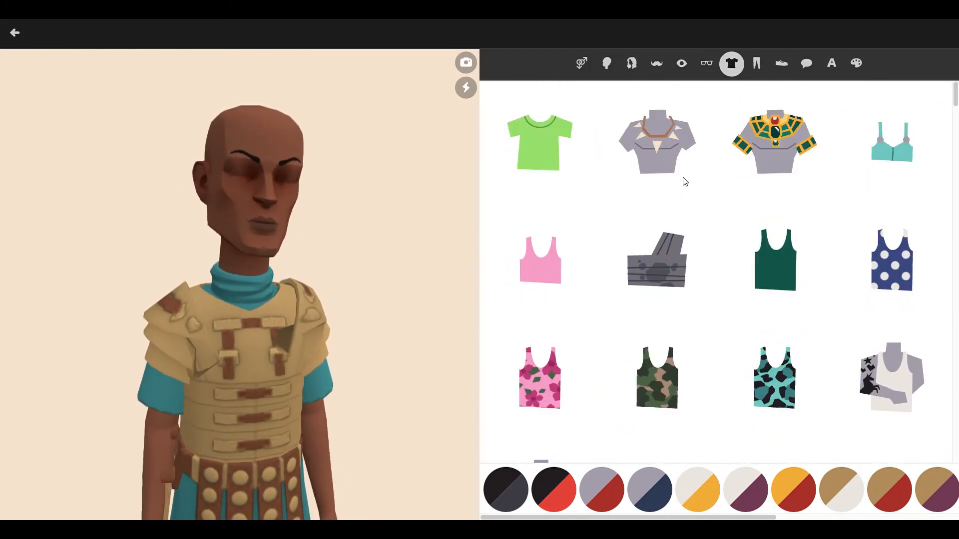
left_click(685, 181)
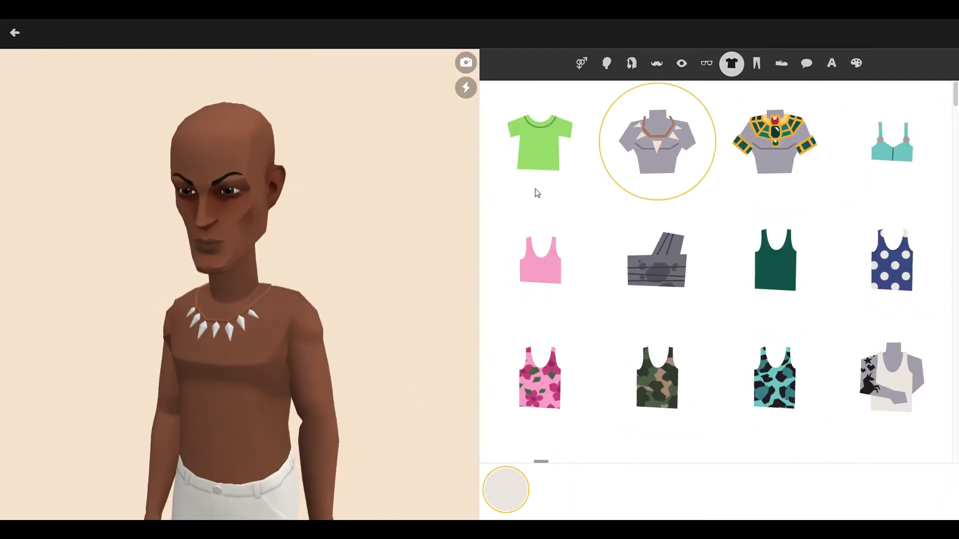
Swap the bunny slippers for the grey and white striped sneakers.
left_click(773, 62)
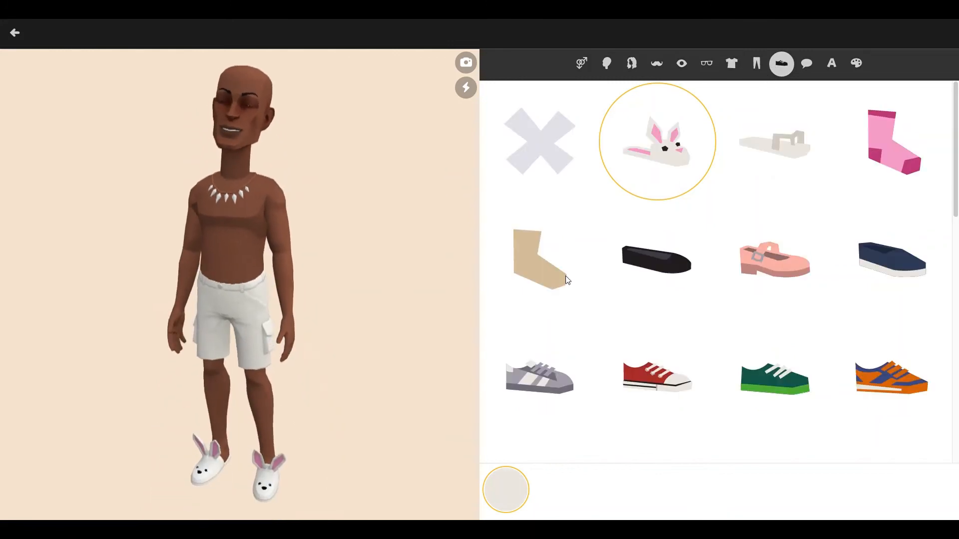
scroll(567, 280, "down", 4)
left_click(564, 206)
scroll(593, 328, "down", 5)
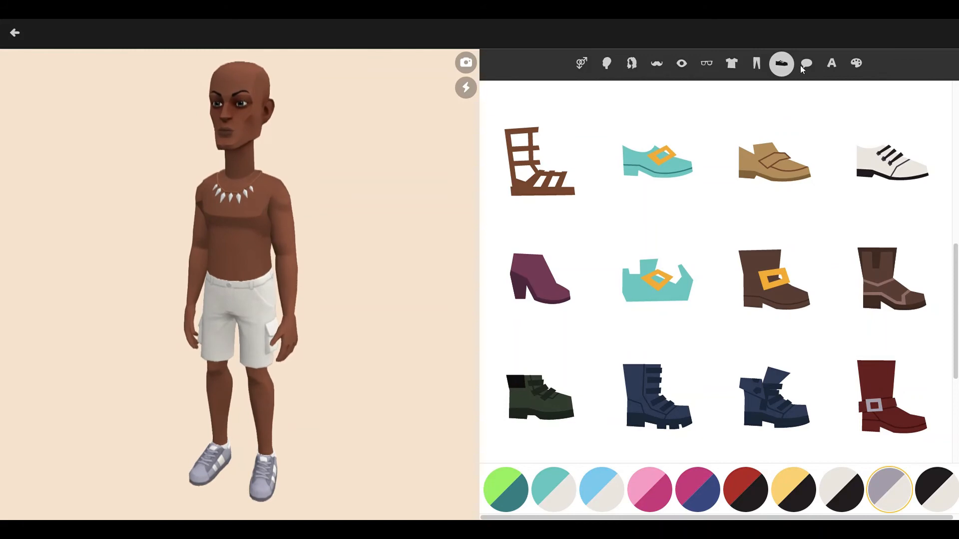
Check the character's voice options, name the character "the rock" and save it.
left_click(808, 64)
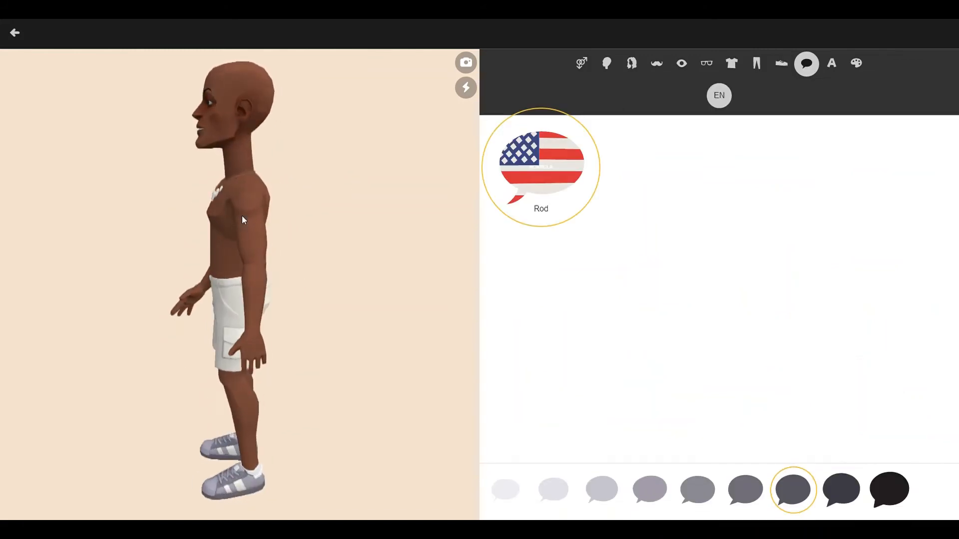
left_click(832, 65)
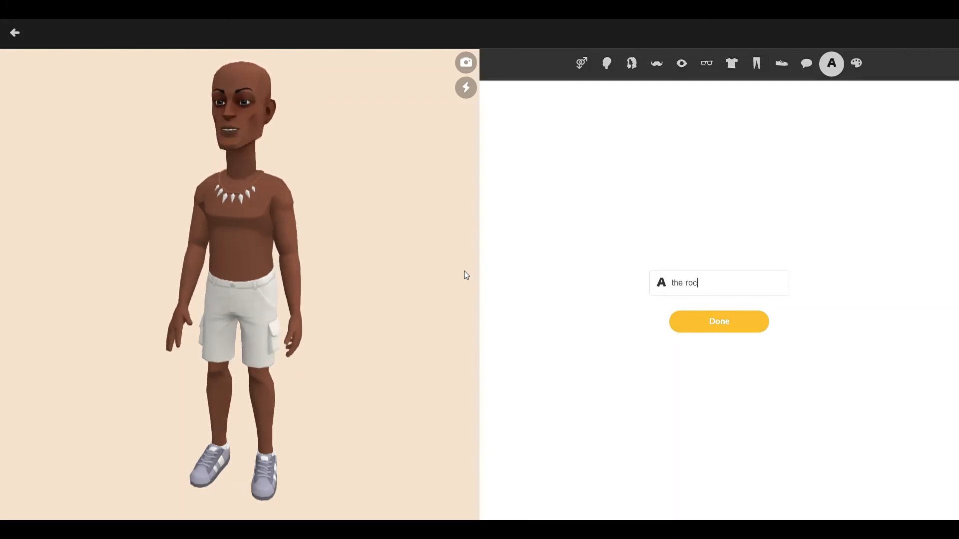
left_click(762, 321)
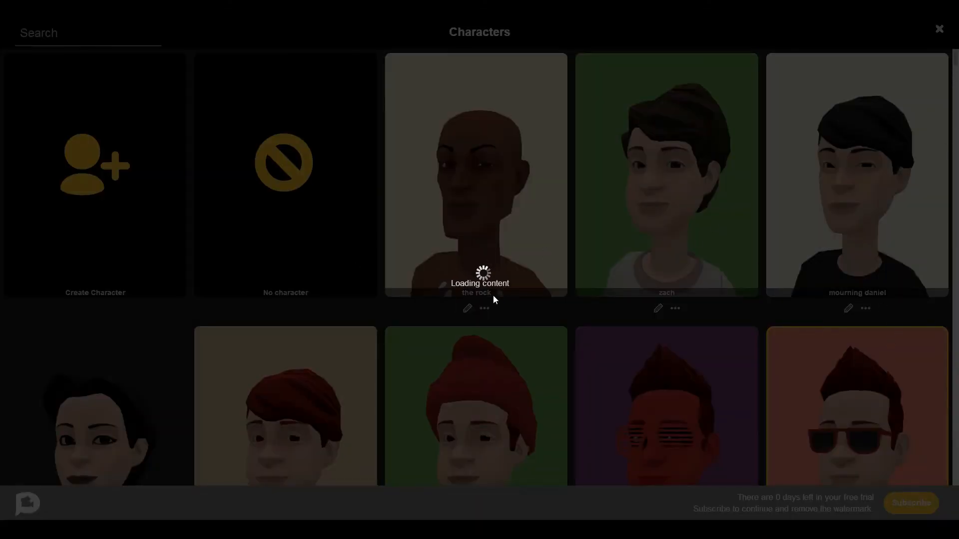
Look through the saved and built-in characters in the character library.
scroll(799, 164, "down", 13)
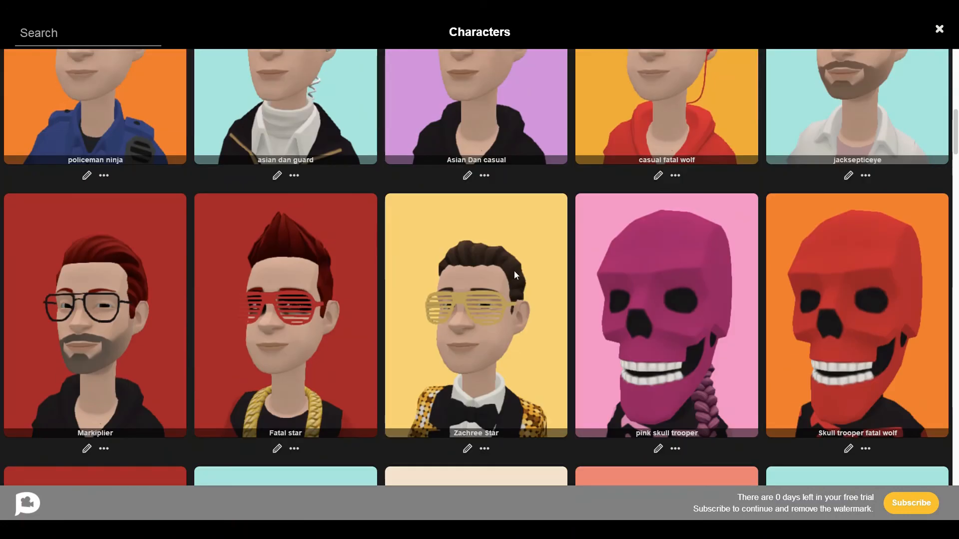
scroll(514, 272, "down", 20)
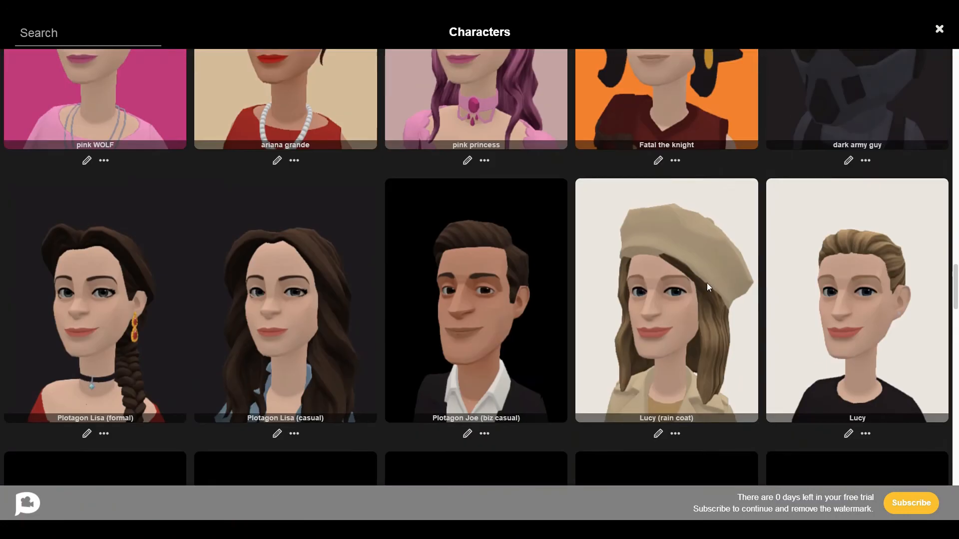
scroll(706, 282, "down", 9)
scroll(759, 280, "up", 20)
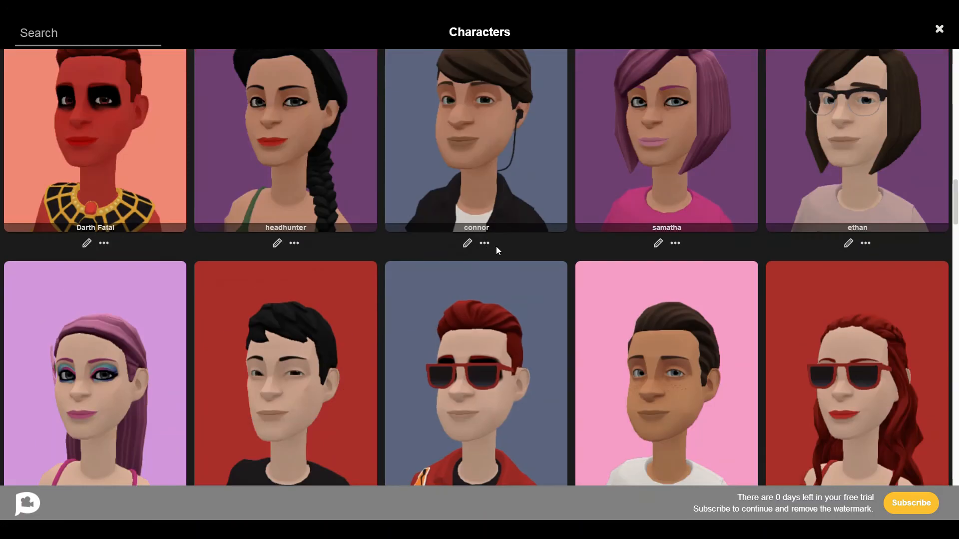
scroll(524, 248, "down", 14)
scroll(891, 283, "up", 5)
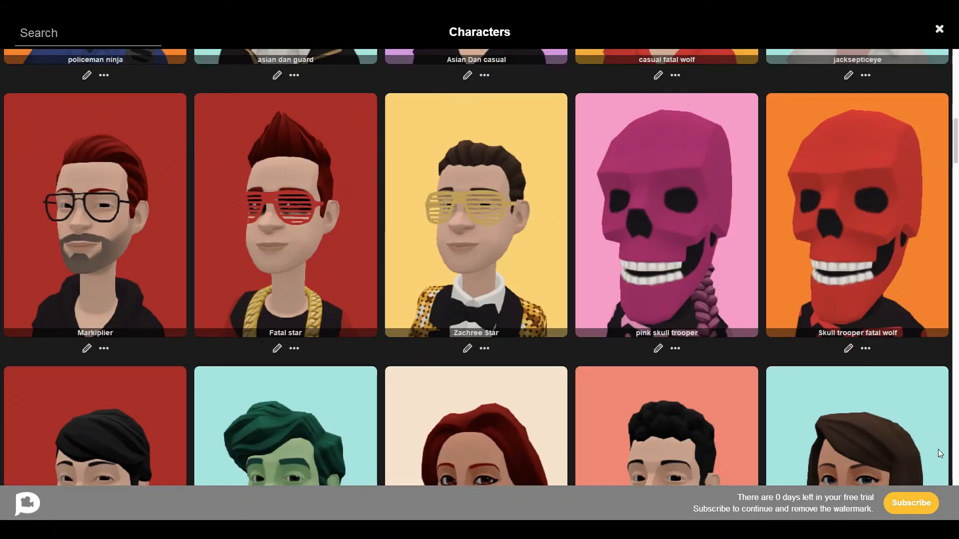
scroll(508, 250, "up", 20)
scroll(624, 230, "up", 3)
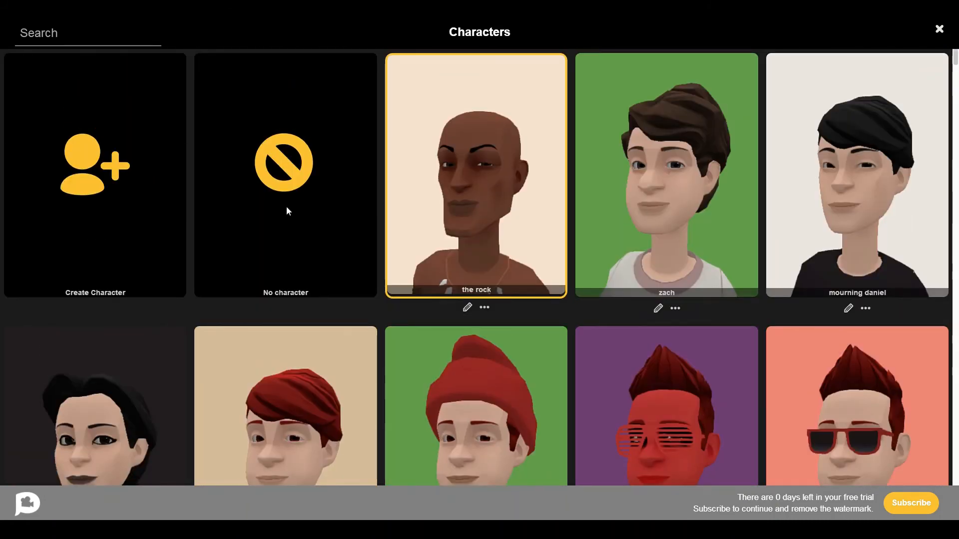
scroll(457, 180, "down", 5)
Close the character library and leave the video for the list of projects.
left_click(937, 31)
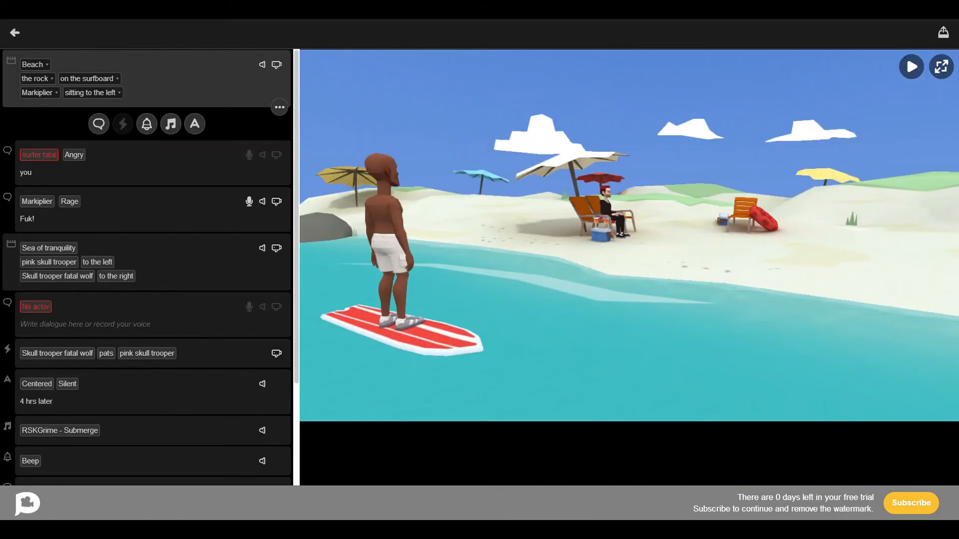
left_click(13, 33)
scroll(749, 325, "down", 10)
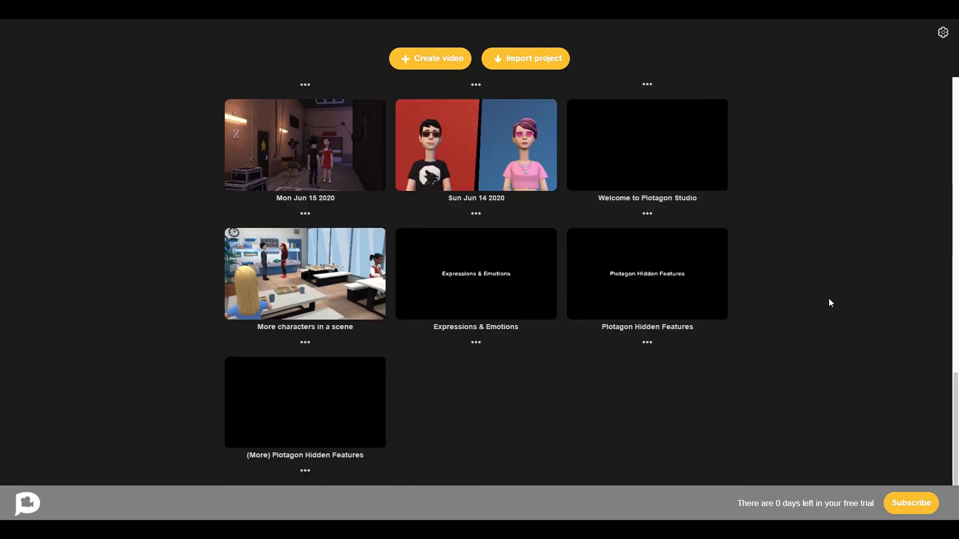